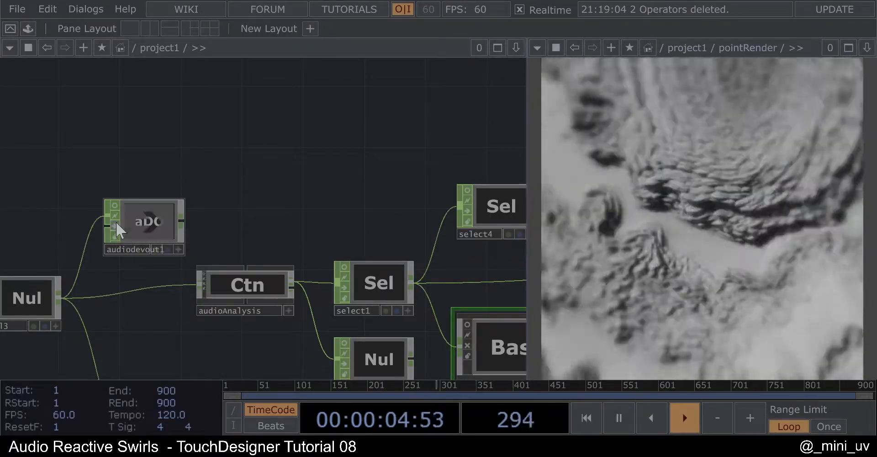
- Survey the whole operator network from the audio analysis chain to the point render output
scroll(115, 219, "down", 8)
left_click_drag(393, 177, 187, 238)
scroll(239, 227, "down", 3)
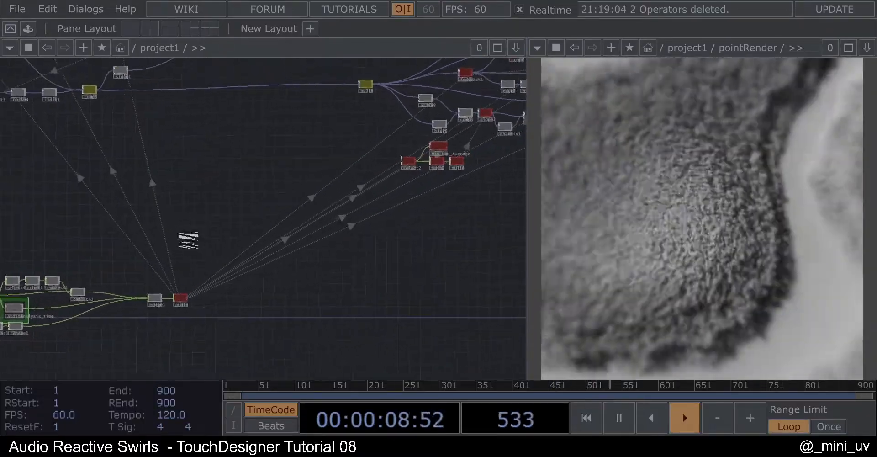
scroll(187, 238, "down", 4)
left_click_drag(356, 273, 325, 281)
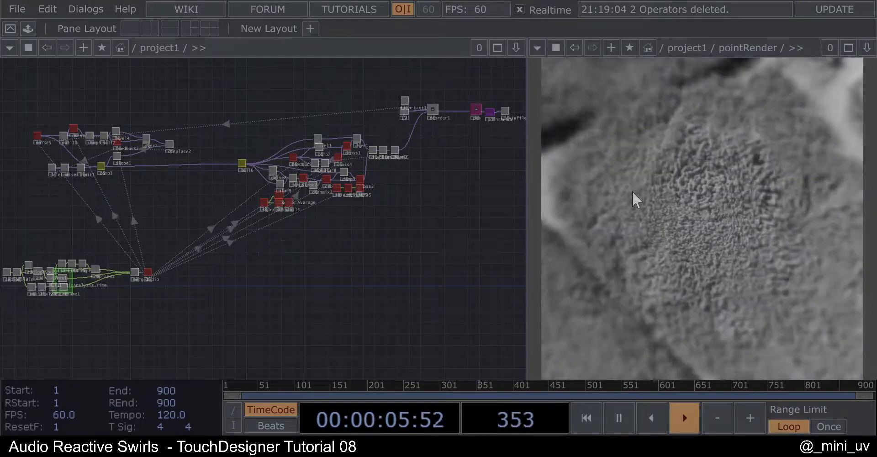
left_click_drag(439, 196, 390, 214)
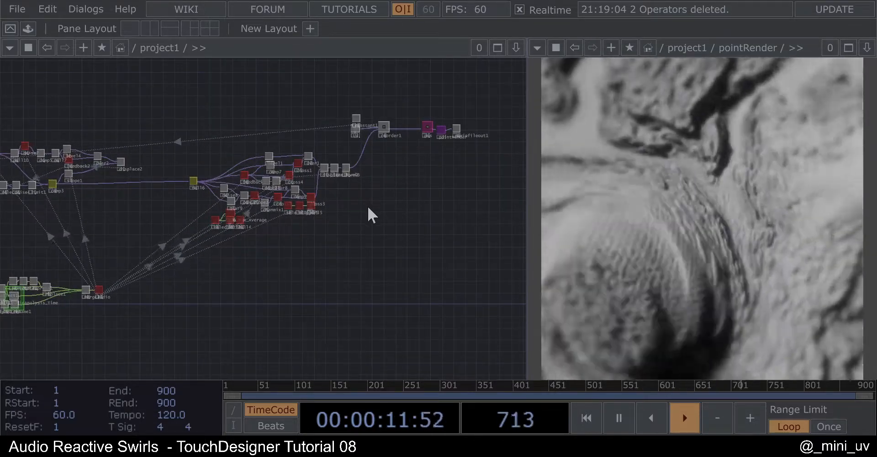
left_click_drag(325, 269, 380, 269)
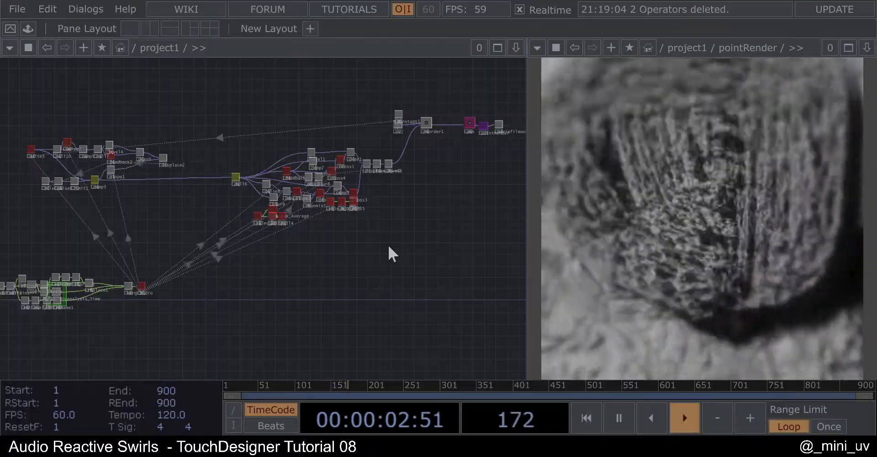
left_click_drag(391, 250, 342, 268)
left_click_drag(417, 219, 361, 249)
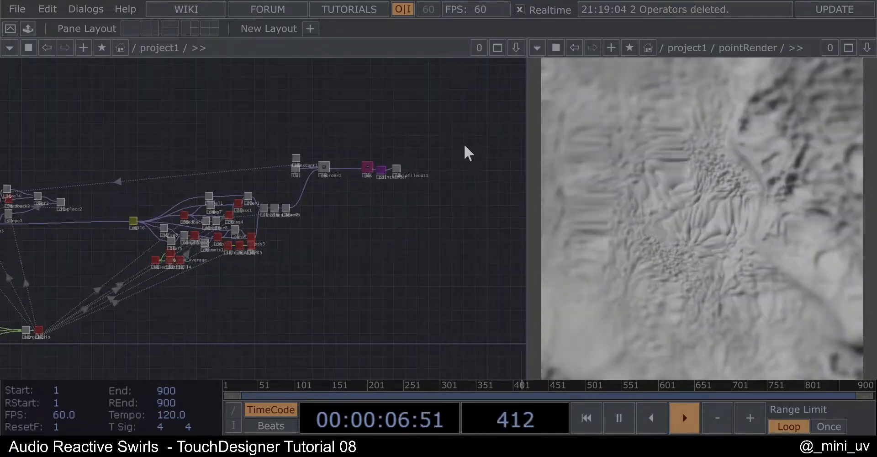
- Preview the pos null's point geometry in its node viewer, rotate it, and switch the viewer off
scroll(395, 158, "up", 4)
scroll(391, 170, "up", 4)
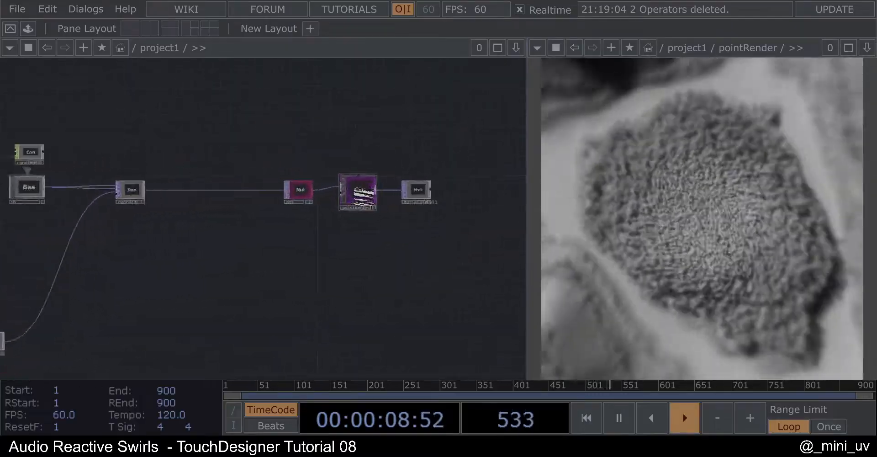
scroll(249, 160, "up", 2)
scroll(299, 176, "up", 2)
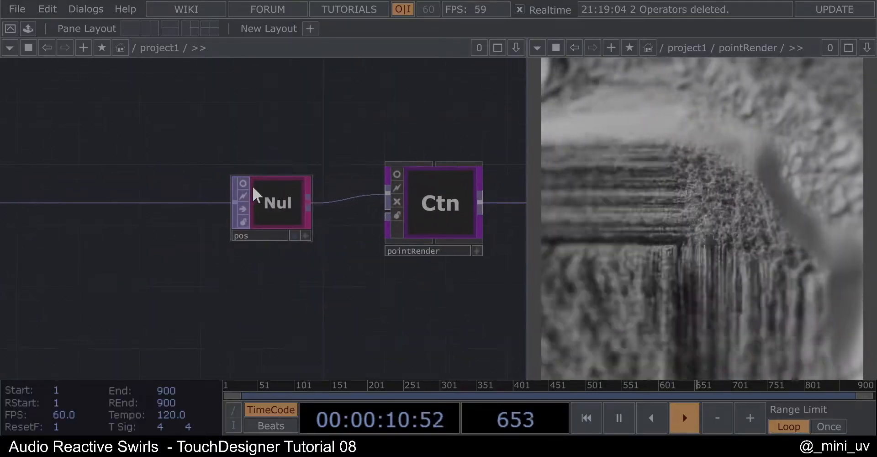
left_click(243, 185)
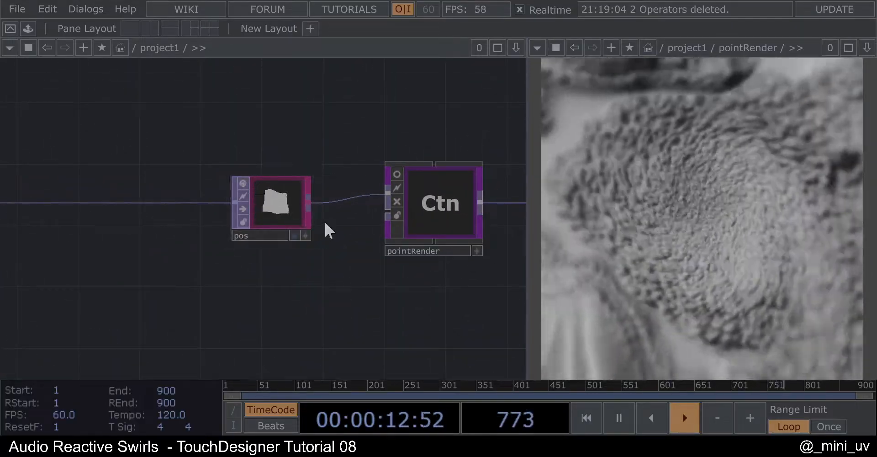
scroll(330, 217, "up", 3)
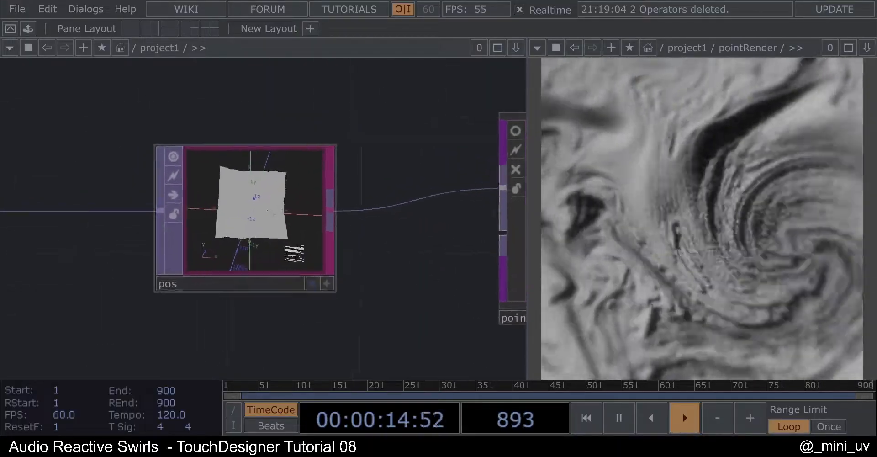
scroll(291, 247, "up", 2)
left_click(337, 295)
left_click_drag(235, 204, 229, 183)
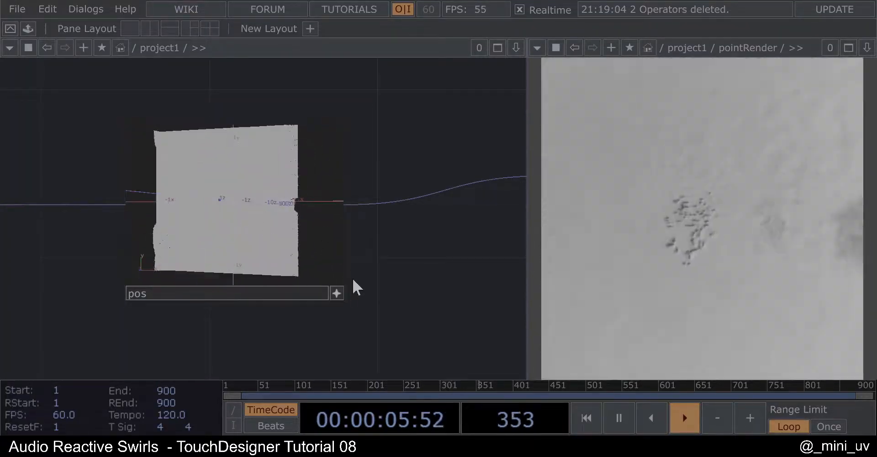
left_click(336, 292)
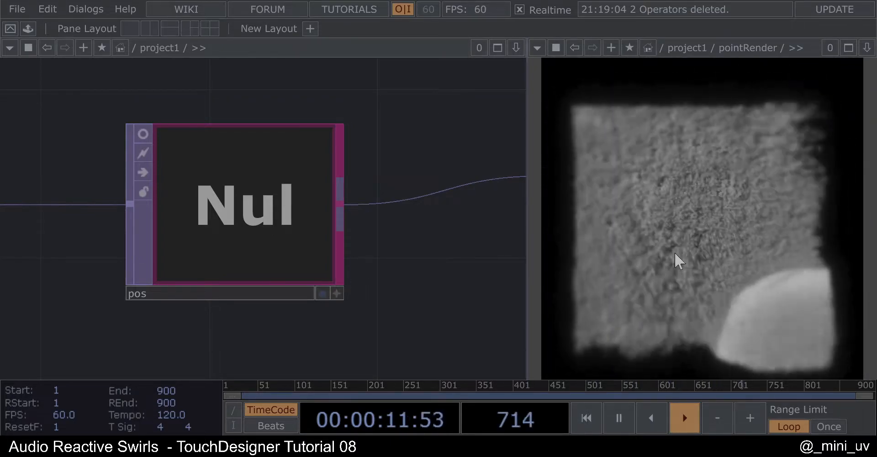
- Preview the displace1 operator's output image in its node viewer and switch the viewer off
scroll(276, 240, "down", 5)
scroll(320, 164, "down", 5)
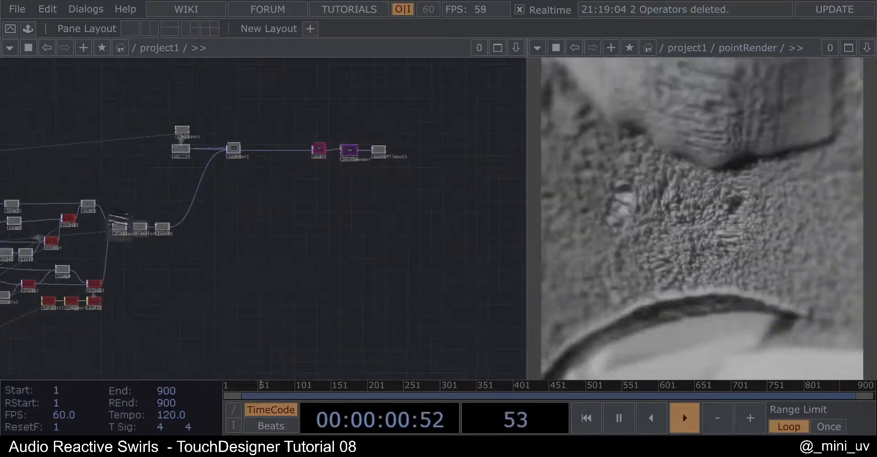
scroll(112, 218, "up", 5)
scroll(111, 217, "up", 1)
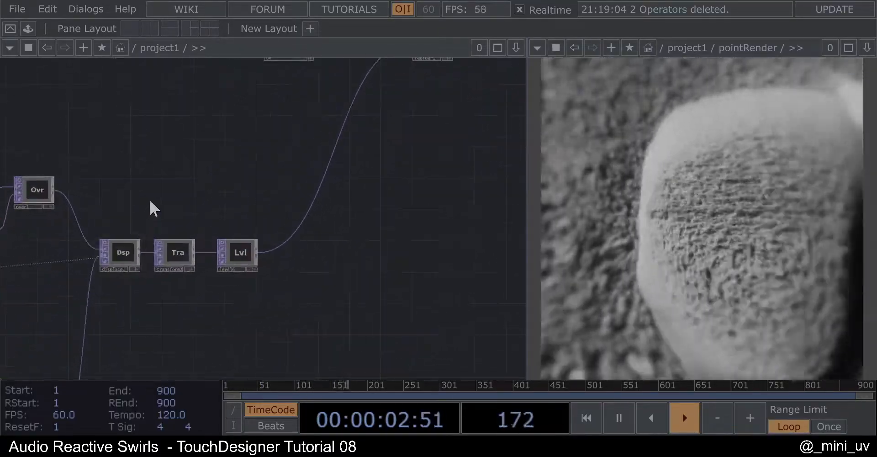
left_click_drag(149, 201, 199, 189)
scroll(150, 247, "up", 3)
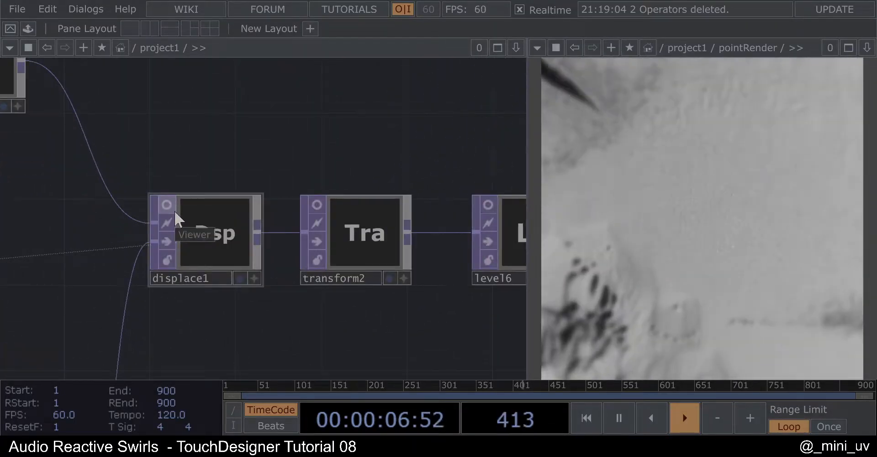
left_click(168, 205)
scroll(211, 265, "up", 2)
scroll(151, 211, "up", 5)
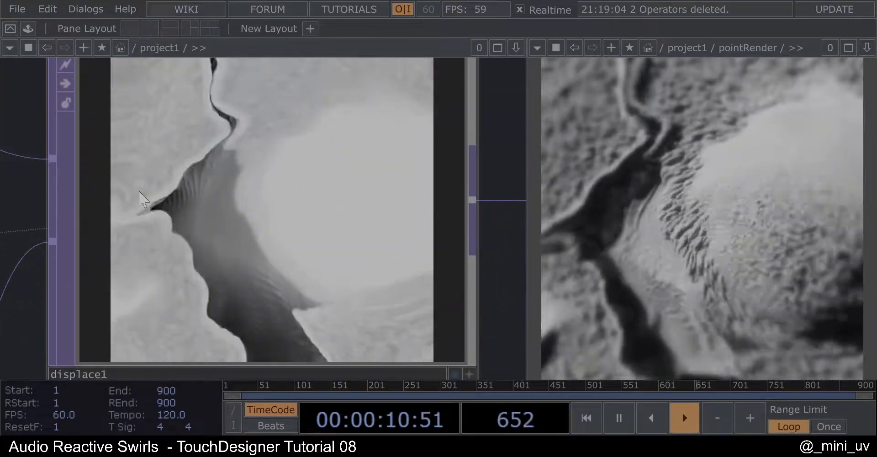
scroll(135, 174, "down", 3)
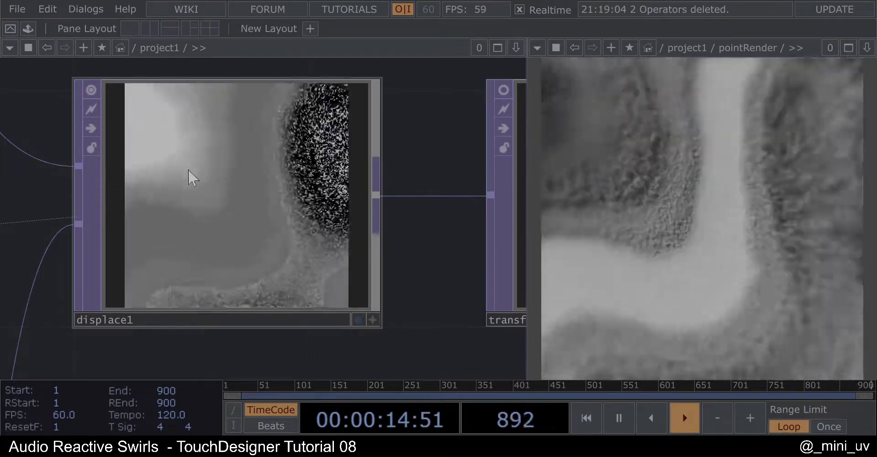
scroll(159, 144, "down", 3)
left_click(136, 139)
- Select the reorder1 operator next to the uv base and inspect its incoming connections
scroll(130, 156, "down", 8)
left_click_drag(337, 128, 257, 281)
scroll(283, 150, "up", 4)
left_click(285, 172)
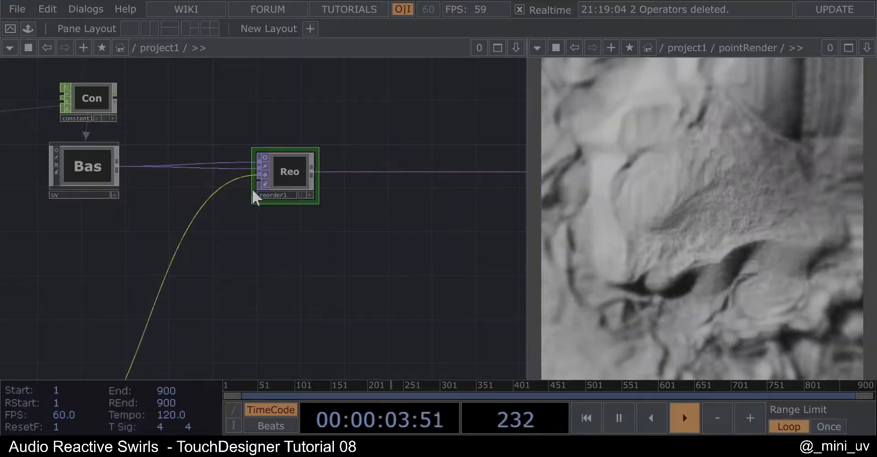
scroll(271, 182, "up", 2)
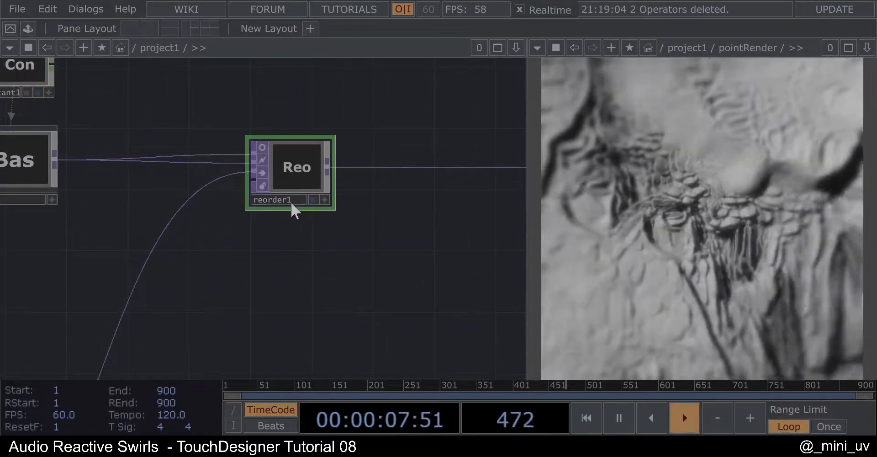
- Trace the network back from reorder1 to the noise operators and the audio chain
scroll(279, 220, "down", 4)
scroll(151, 231, "down", 2)
scroll(150, 230, "down", 1)
left_click_drag(185, 176, 343, 107)
left_click_drag(184, 139, 303, 137)
scroll(306, 137, "down", 3)
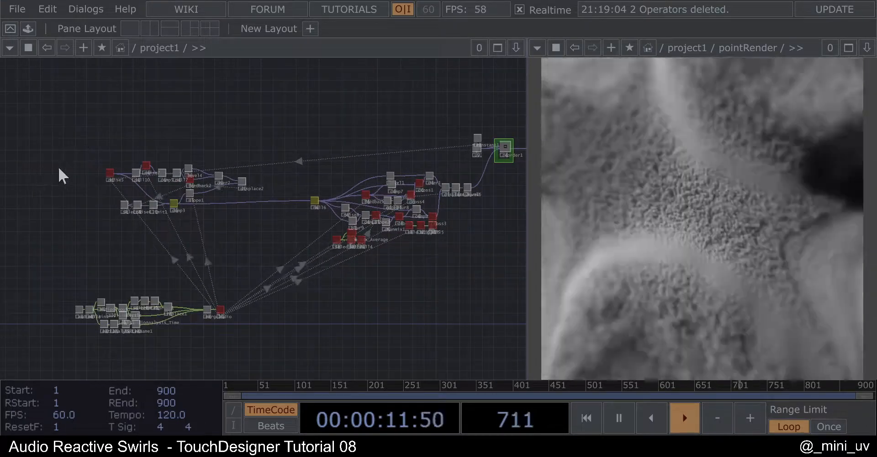
- Examine the first noise and feedback network, including its level, over, slope and displace operators around comp3
scroll(89, 162, "up", 2)
right_click_drag(86, 149, 321, 262)
scroll(146, 206, "up", 3)
right_click_drag(65, 120, 457, 289)
left_click(362, 224)
scroll(227, 223, "up", 3)
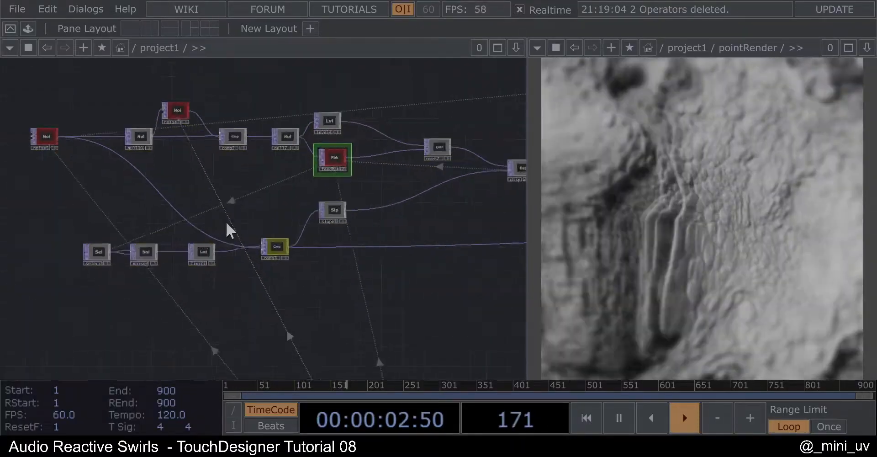
left_click_drag(207, 200, 192, 207)
scroll(192, 206, "down", 2)
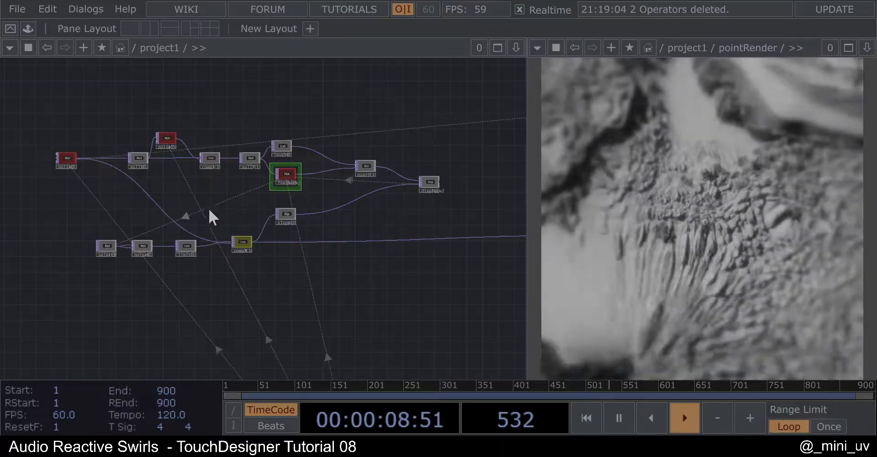
scroll(229, 206, "up", 2)
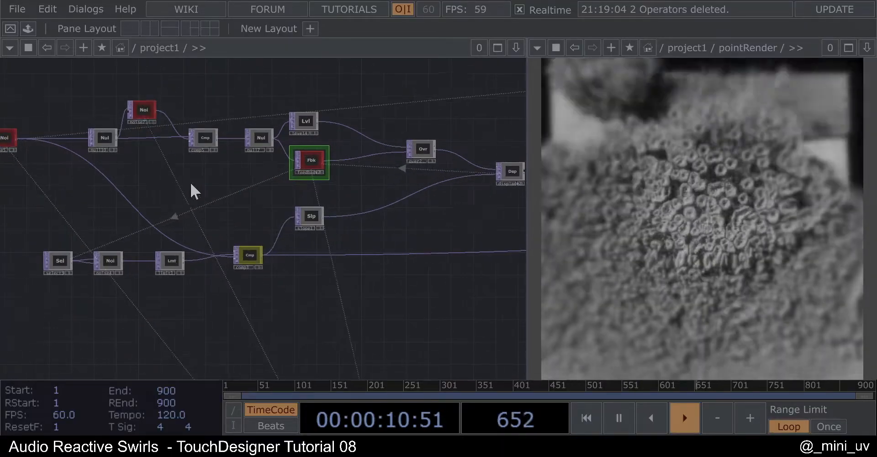
left_click_drag(203, 213, 236, 200)
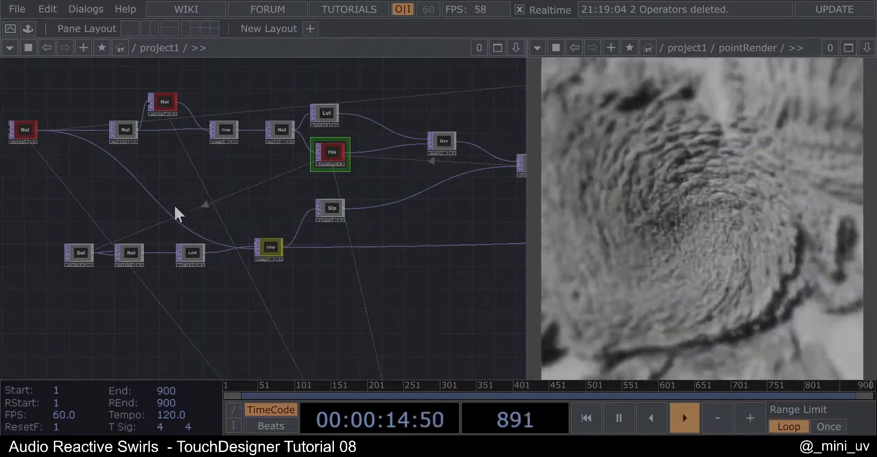
scroll(178, 209, "down", 2)
- Preview the comp3 operator's output in its node viewer, switch the viewer off, and select the operator
scroll(247, 235, "up", 5)
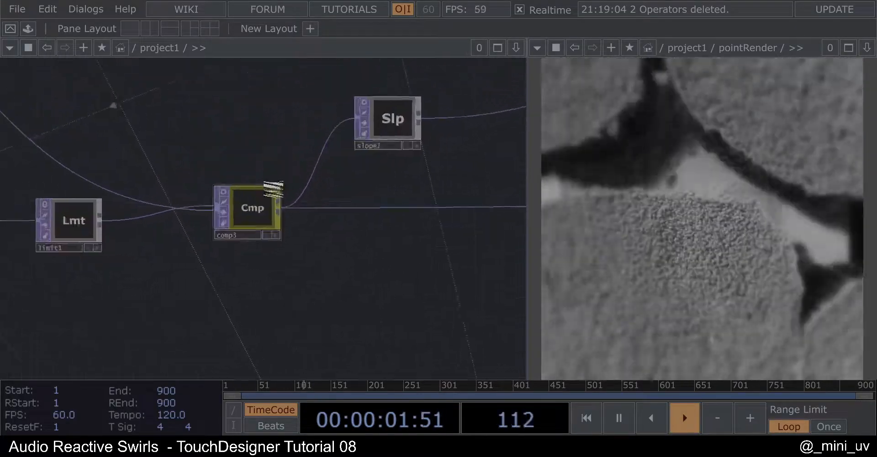
scroll(196, 233, "up", 6)
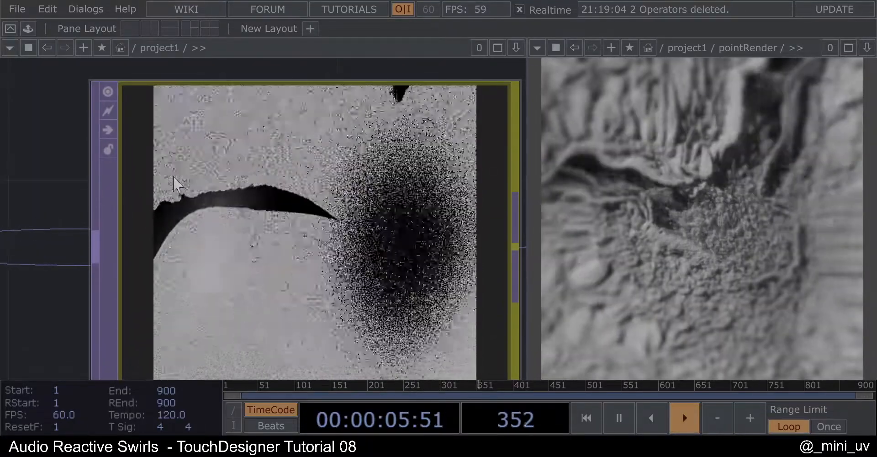
scroll(241, 224, "down", 3)
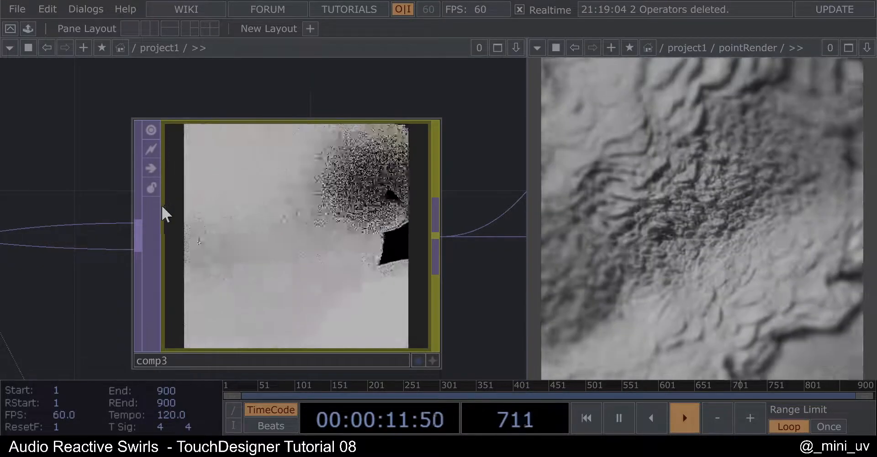
scroll(147, 215, "down", 2)
scroll(274, 270, "up", 4)
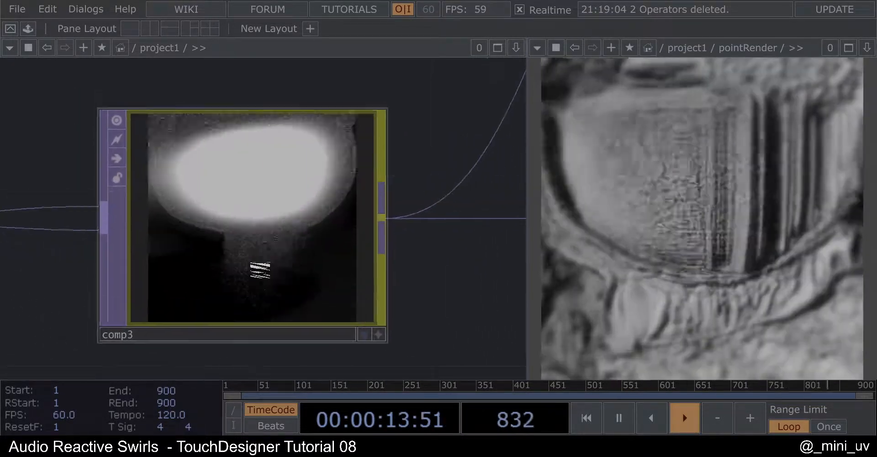
scroll(175, 219, "down", 3)
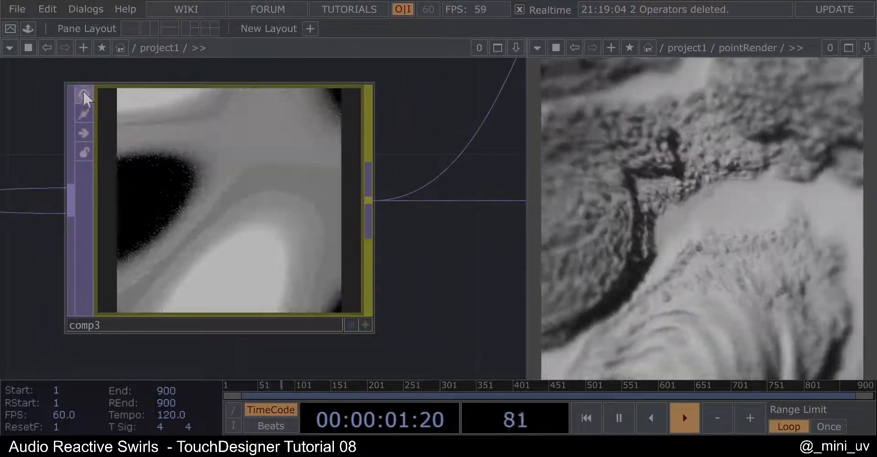
left_click(84, 91)
scroll(90, 107, "down", 3)
scroll(90, 120, "down", 2)
left_click(146, 156)
- Select the second feedback network after null6 and examine its cross, slope, edge, blur and displace operators
scroll(147, 156, "down", 4)
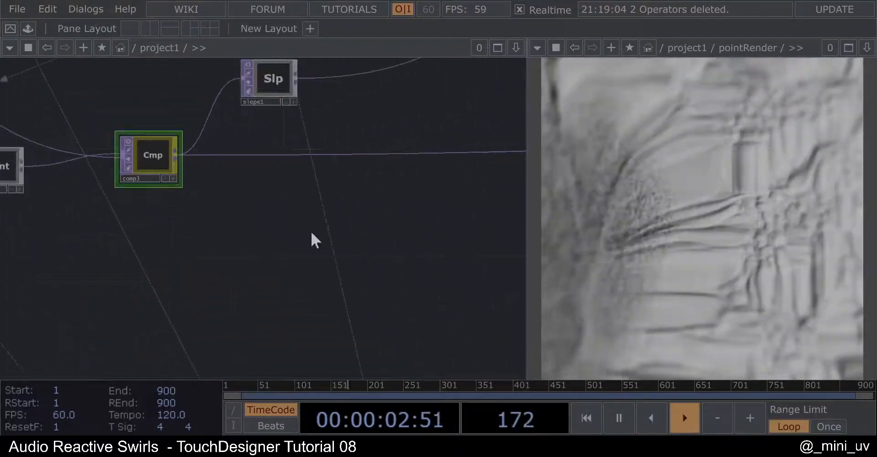
left_click_drag(300, 226, 151, 213)
scroll(103, 222, "down", 4)
left_click_drag(390, 253, 77, 240)
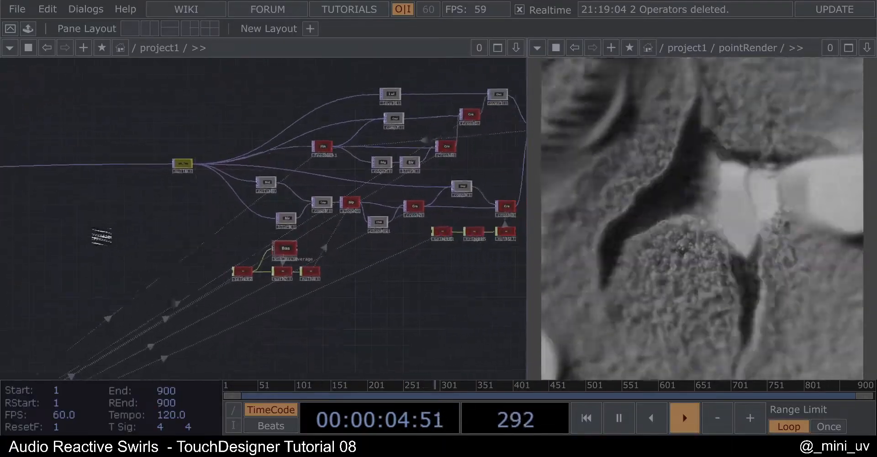
scroll(97, 239, "down", 2)
left_click_drag(131, 102, 475, 306)
scroll(307, 206, "up", 5)
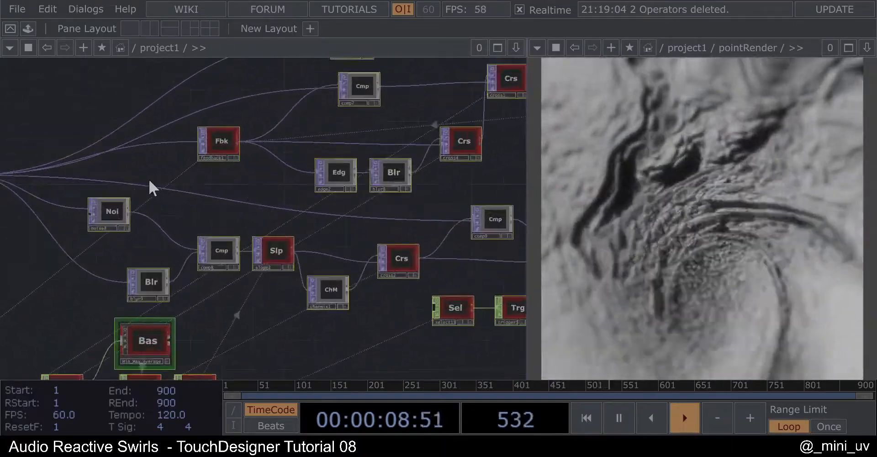
scroll(146, 180, "down", 2)
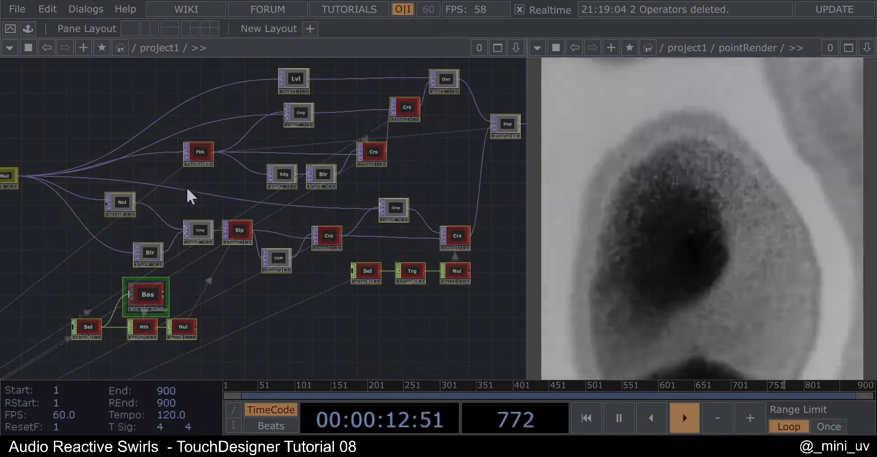
scroll(230, 180, "down", 4)
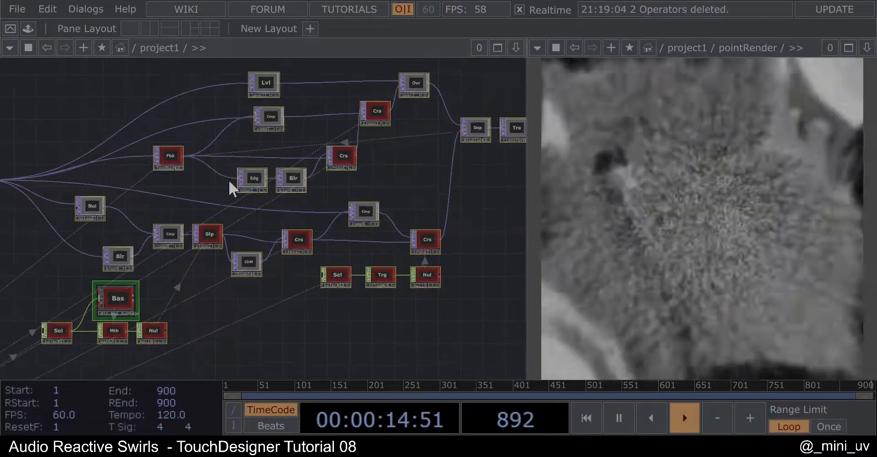
- Preview the null6 operator's output image and switch its node viewer off
scroll(27, 181, "up", 10)
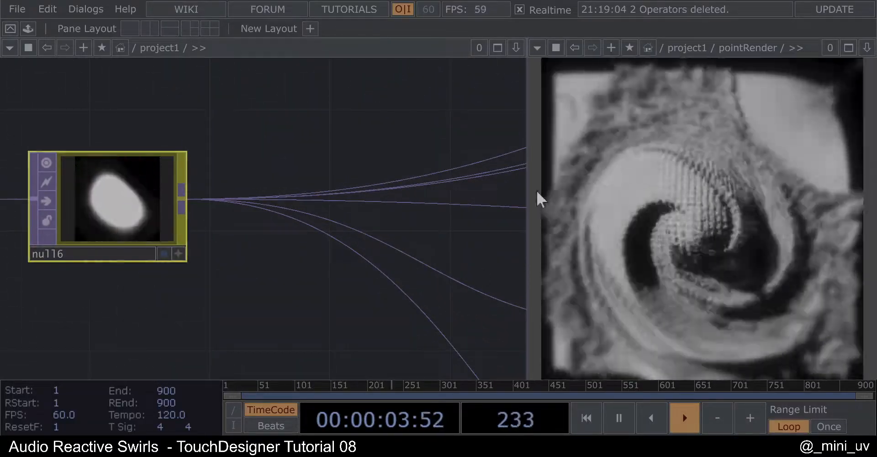
left_click(45, 164)
scroll(166, 191, "down", 3)
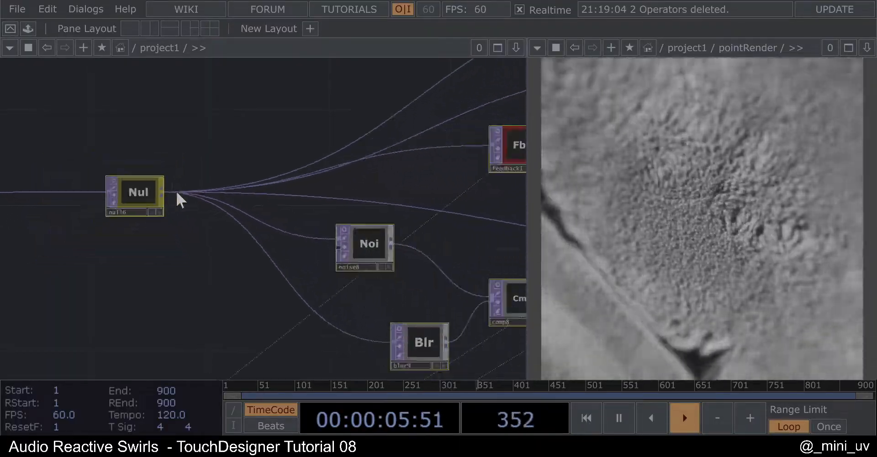
- Examine the layout of the second feedback network after null6 and the audio references feeding its operators
left_click_drag(385, 188, 237, 211)
scroll(236, 211, "down", 1)
scroll(236, 211, "down", 2)
left_click_drag(292, 212, 111, 167)
scroll(137, 168, "down", 2)
left_click_drag(369, 280, 382, 249)
scroll(352, 247, "down", 3)
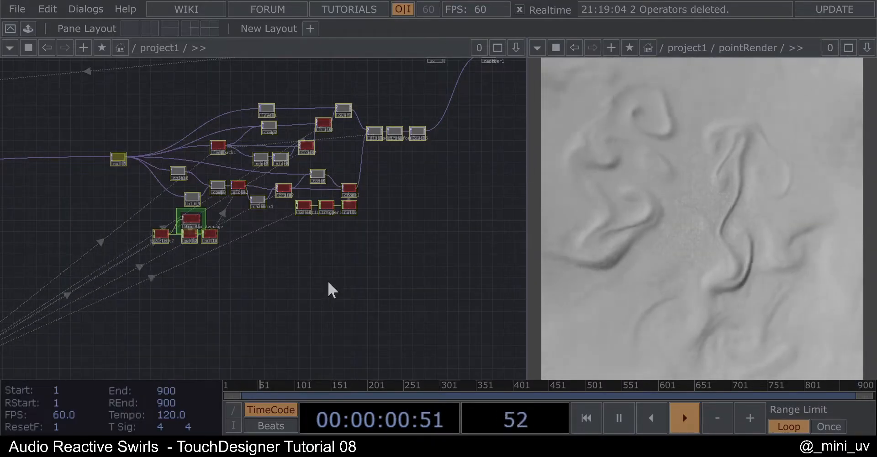
left_click_drag(306, 274, 308, 198)
left_click_drag(259, 250, 280, 208)
scroll(280, 207, "down", 2)
mouse_move(278, 238)
left_mouse_down()
mouse_move(303, 206)
mouse_move(278, 211)
mouse_move(267, 228)
left_mouse_up()
middle_click_drag(179, 226, 245, 226)
left_click_drag(245, 226, 231, 247)
scroll(176, 200, "down", 3)
scroll(258, 155, "up", 3)
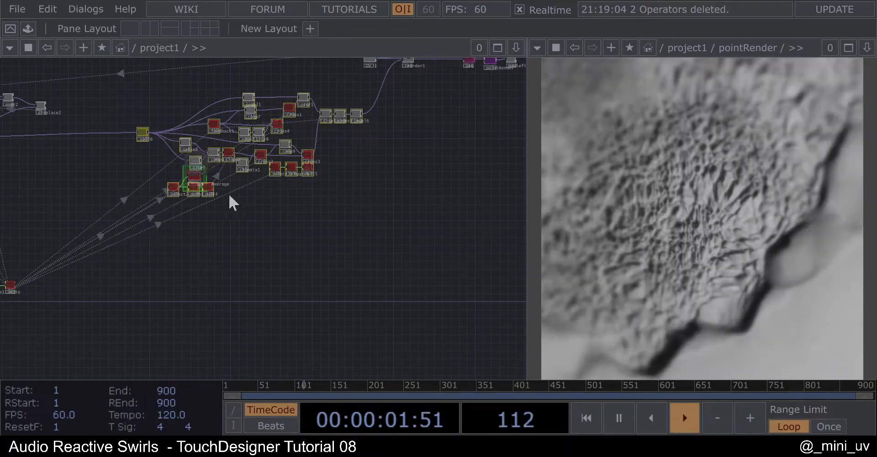
scroll(249, 117, "up", 3)
scroll(219, 126, "up", 2)
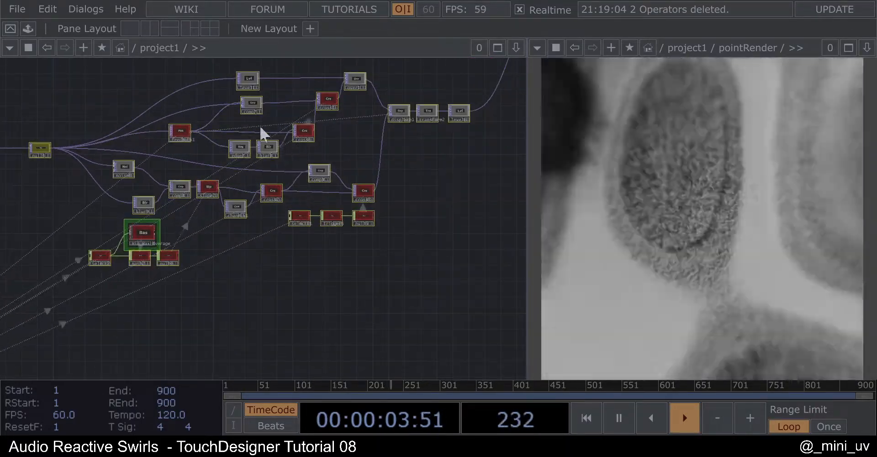
- Add a Noise TOP in the empty area below the finished network
scroll(217, 152, "down", 3)
left_click_drag(308, 187, 326, 159)
scroll(320, 108, "down", 2)
scroll(320, 160, "down", 1)
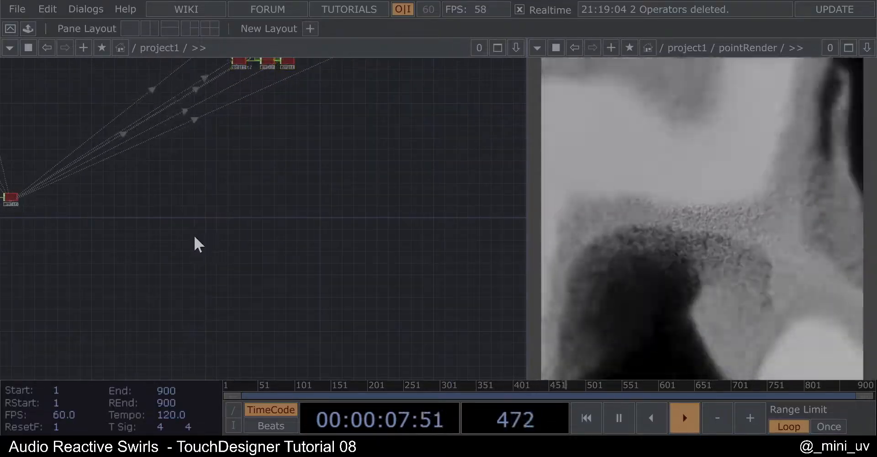
key("Tab")
type("no")
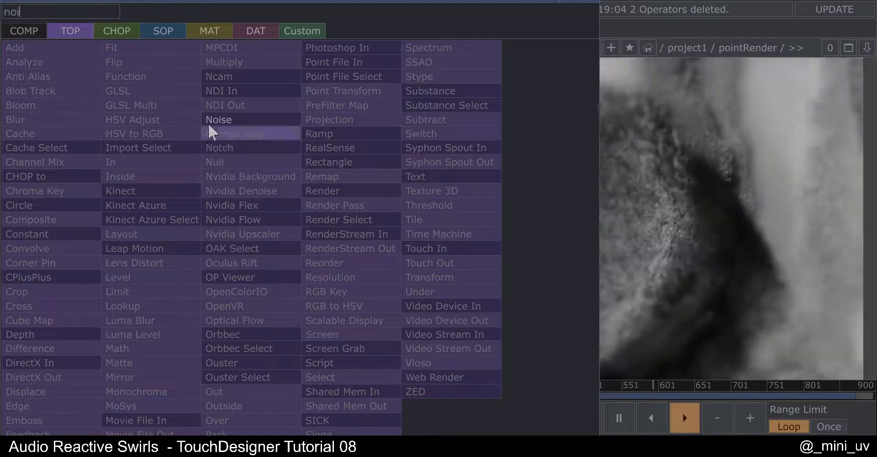
left_click(207, 120)
left_click(187, 217)
scroll(185, 215, "up", 6)
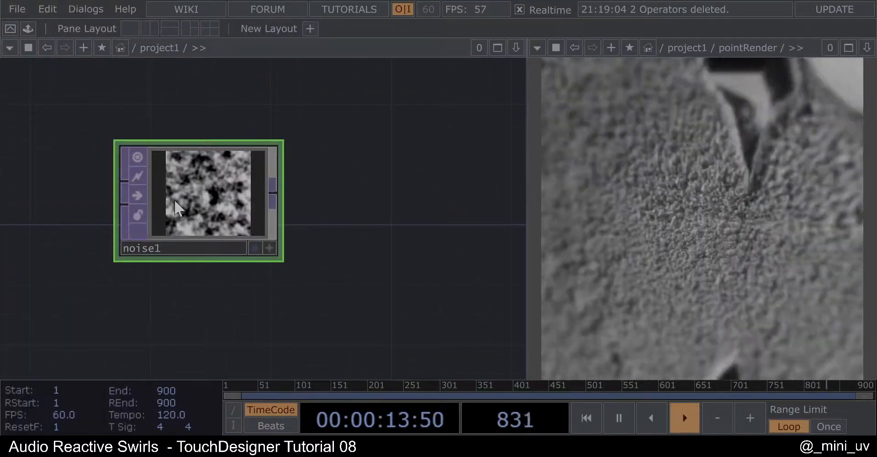
- Set the resolution of noise1 to 1080 by 1080
key("p")
left_click(312, 111)
left_click(320, 152)
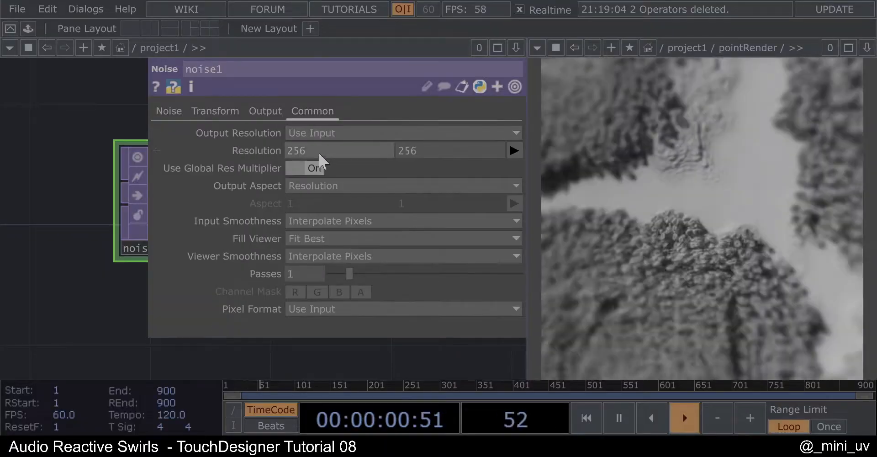
type("1080")
key("Tab")
type("1")
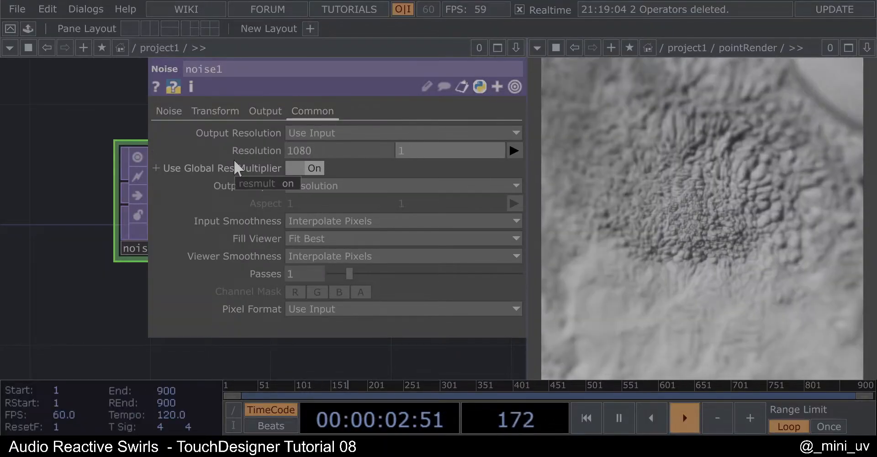
type("080")
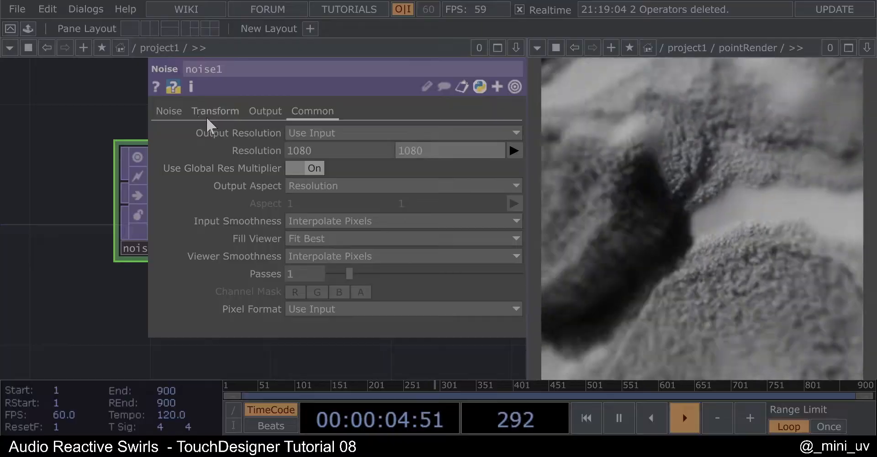
- Set the pixel format of noise1 to 32-bit float (RGBA) and close its parameters
left_click(397, 309)
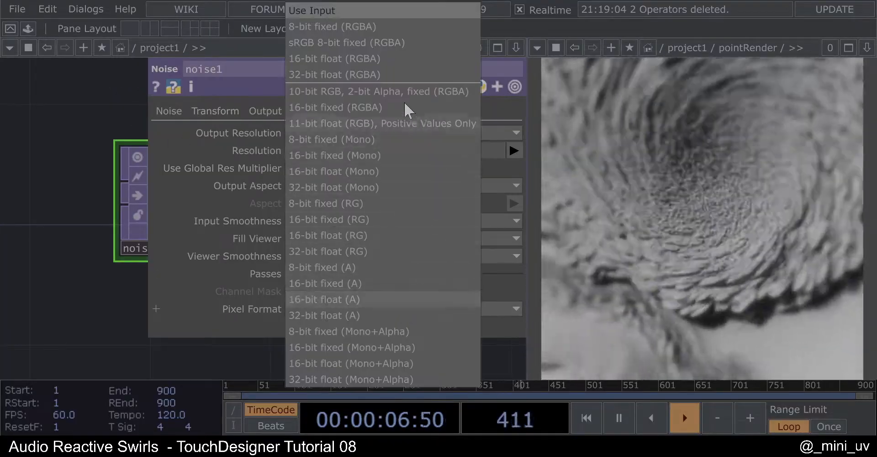
left_click(353, 71)
key("p")
scroll(121, 147, "down", 2)
left_click_drag(168, 187, 157, 201)
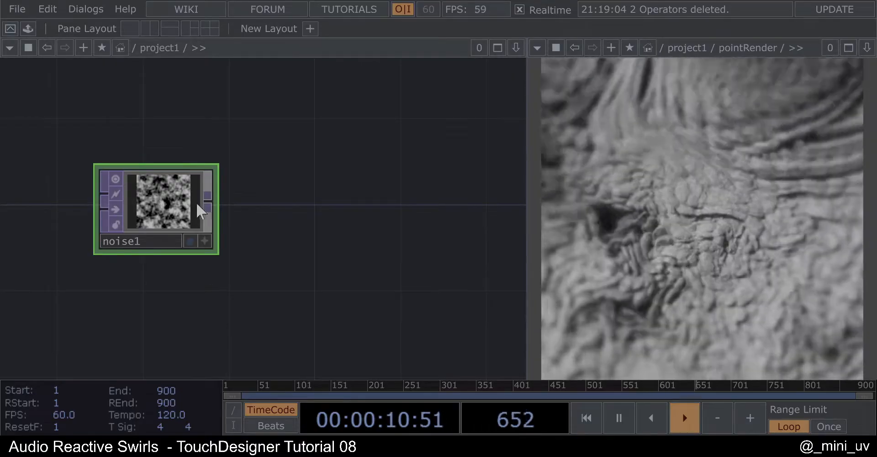
- Append a Null TOP to the output of noise1 and rename it input
right_click(208, 200)
left_click(270, 160)
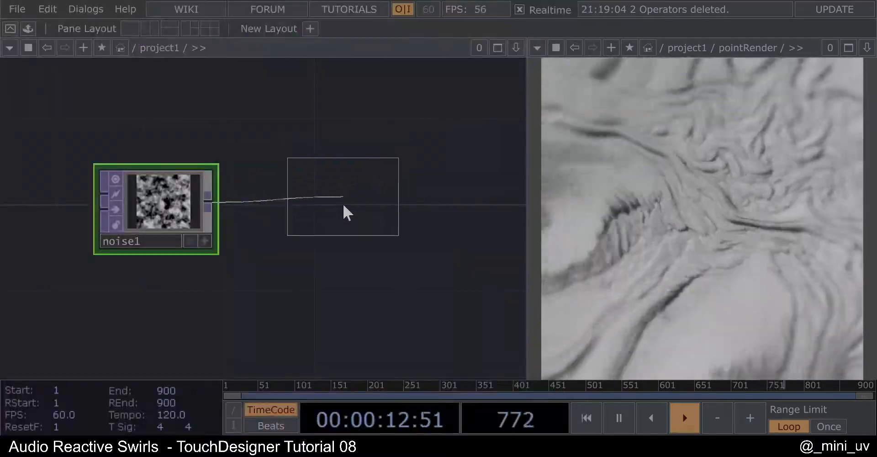
left_click(342, 203)
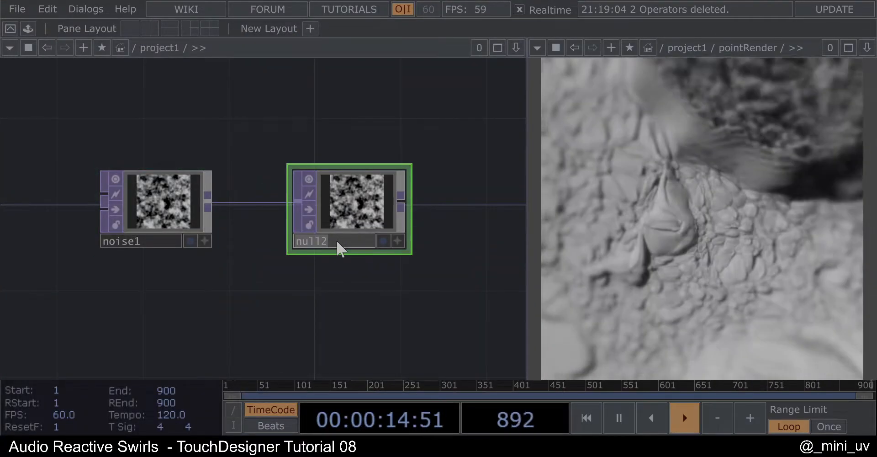
type("input")
left_click_drag(265, 117, 150, 143)
scroll(150, 142, "down", 3)
left_click_drag(256, 176, 190, 177)
left_click_drag(293, 210, 351, 209)
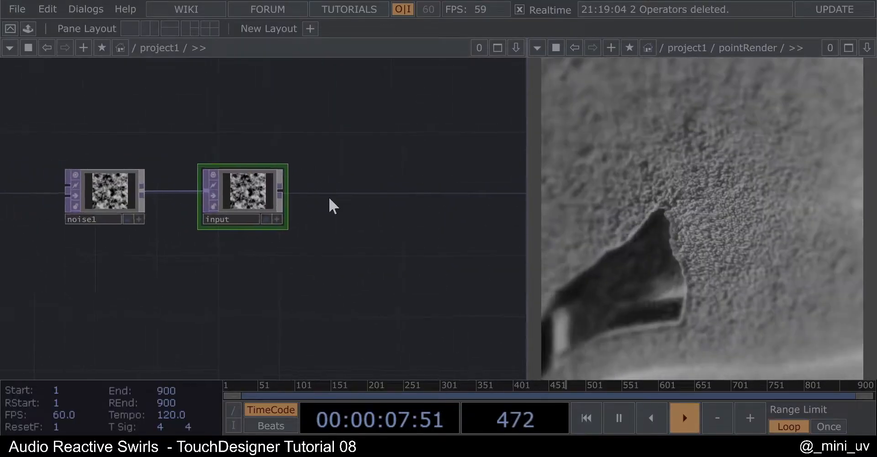
- Add a Displace TOP fed by input, leaving a wide gap between the two operators for further nodes
key("Tab")
type("d")
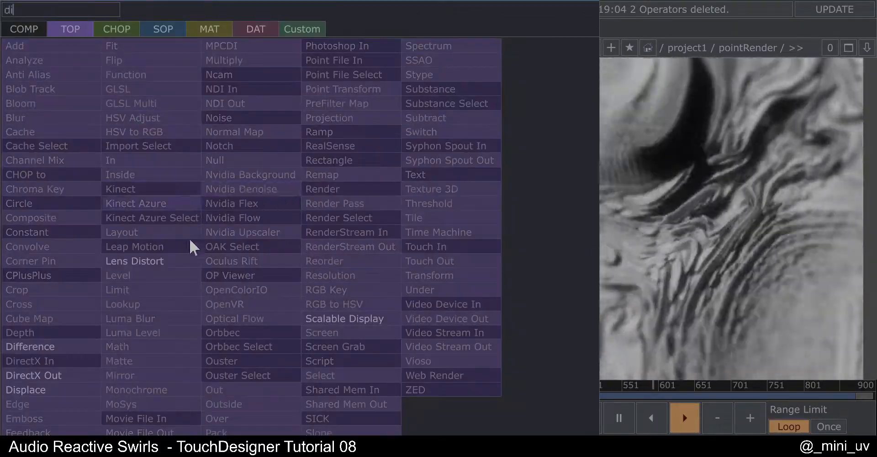
left_click(44, 390)
left_click(460, 206)
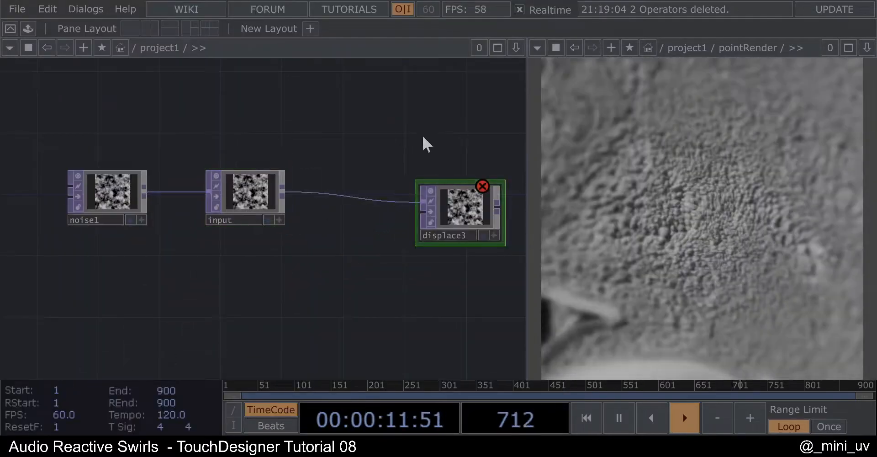
left_click_drag(429, 137, 288, 149)
scroll(288, 150, "down", 3)
left_click_drag(322, 193, 409, 180)
left_click_drag(325, 215, 391, 194)
right_click_drag(99, 213, 243, 145)
left_click_drag(231, 157, 176, 158)
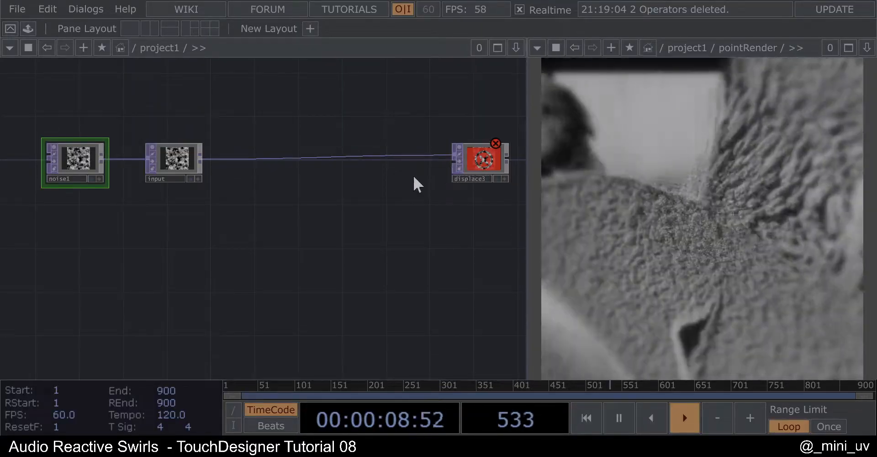
- Copy the Noise TOP fed by null6 in the finished network and paste it below the new input and displace operators
scroll(219, 171, "down", 8)
scroll(257, 106, "up", 10)
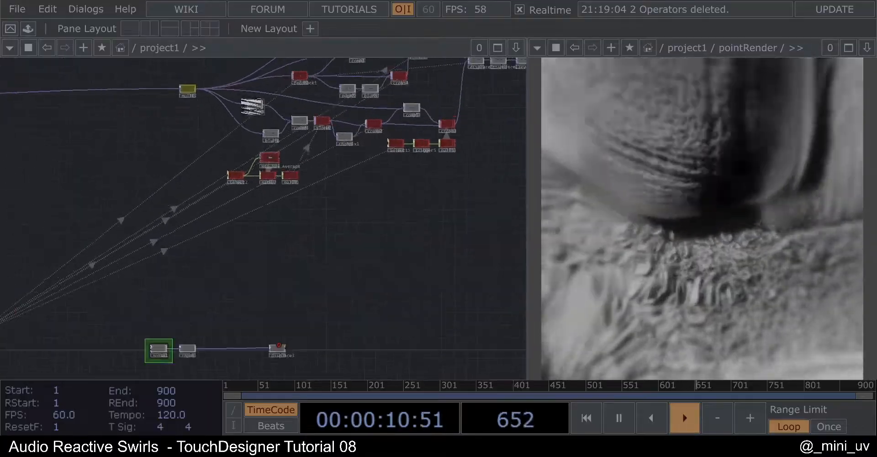
left_click(257, 106)
key("ctrl+c")
scroll(257, 106, "down", 10)
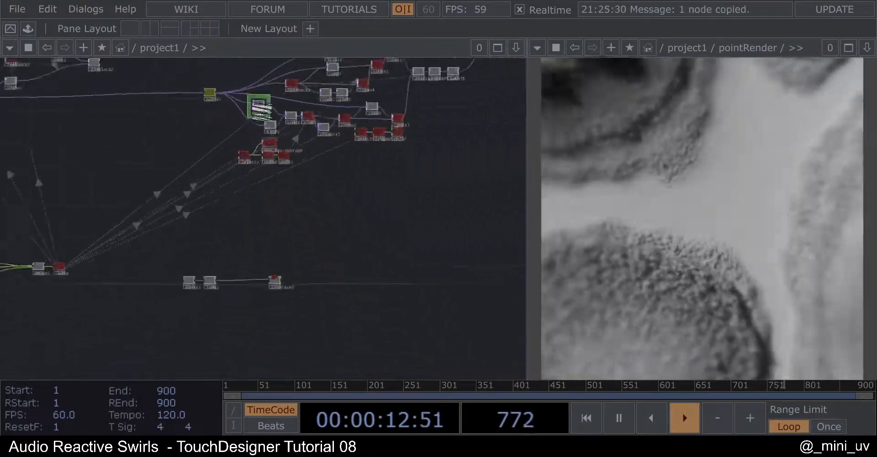
scroll(256, 224, "up", 8)
scroll(163, 255, "up", 2)
key("ctrl+v")
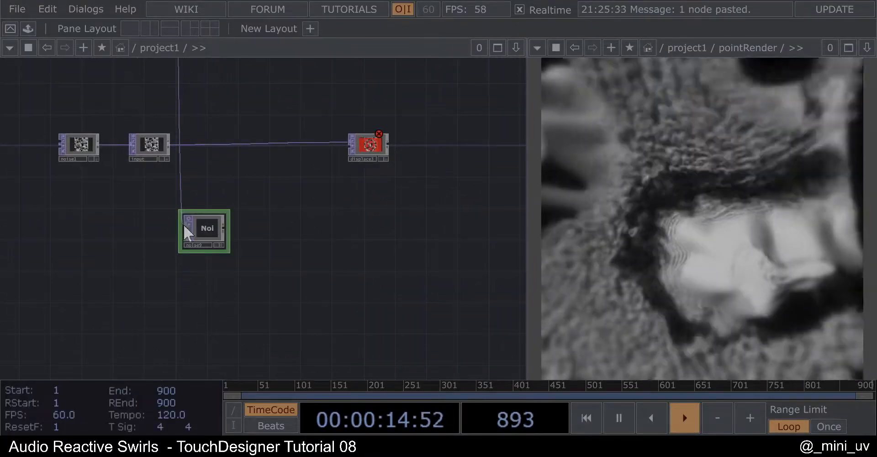
- Wire input into the pasted noise9 operator, turn on its viewer and check its operator info
scroll(183, 183, "up", 4)
left_click_drag(179, 120, 200, 154)
left_click_drag(257, 292, 319, 293)
middle_click(319, 293)
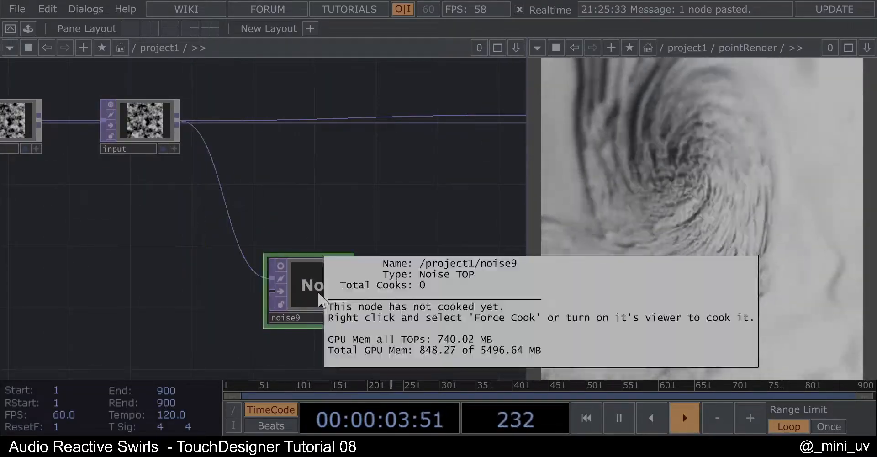
left_click(281, 266)
middle_click(296, 274)
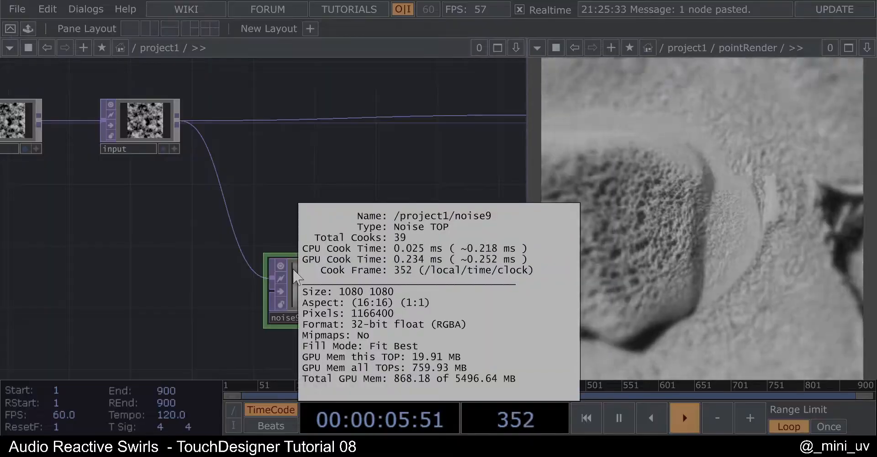
- Review the transform, noise and output parameters of noise9
scroll(296, 274, "down", 2)
scroll(296, 274, "up", 2)
key("p")
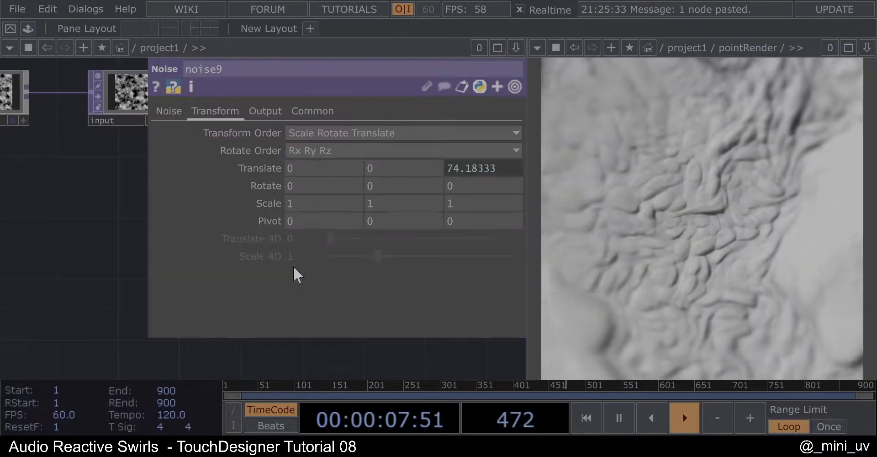
left_click(168, 111)
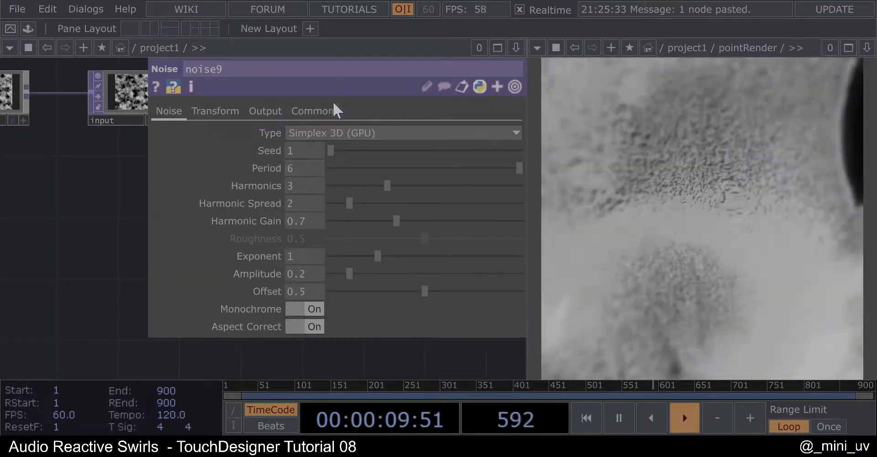
left_click_drag(34, 236, 9, 236)
left_click(264, 111)
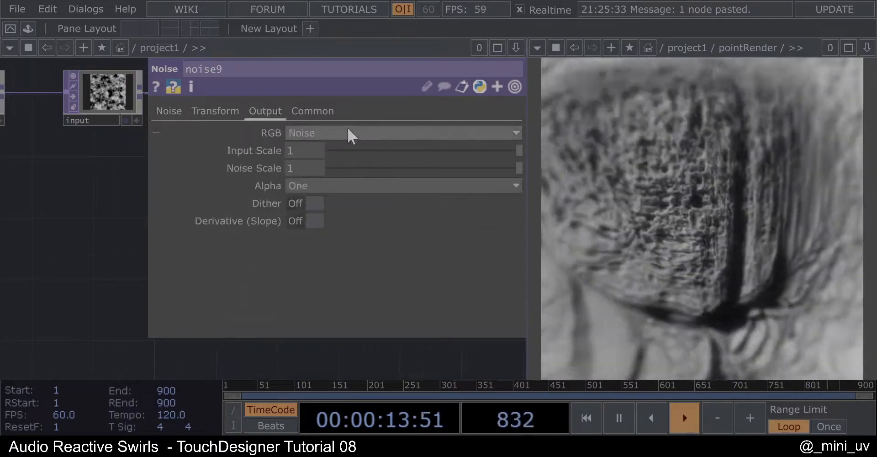
key("p")
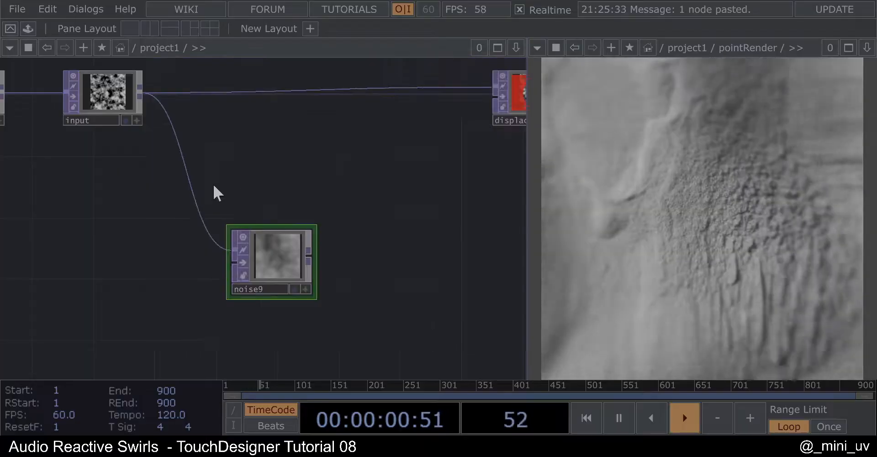
- Append a Slope TOP to the output of noise9
scroll(216, 183, "down", 3)
left_click_drag(341, 210, 352, 196)
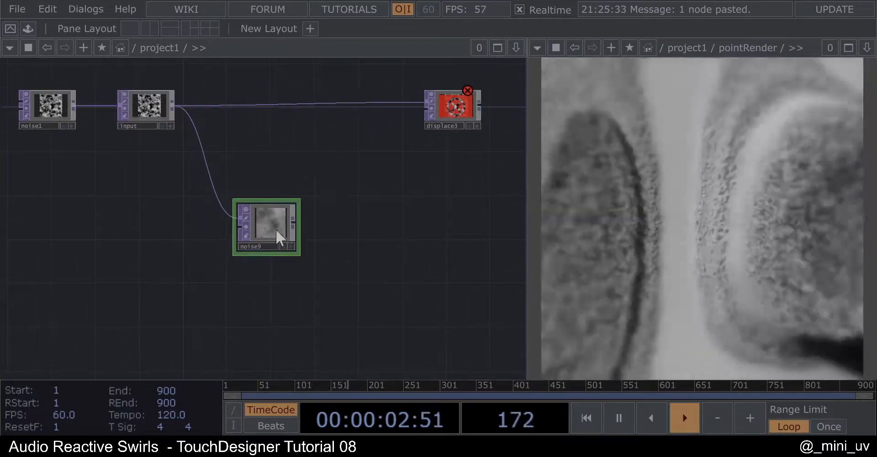
left_click_drag(276, 230, 265, 230)
right_click(284, 223)
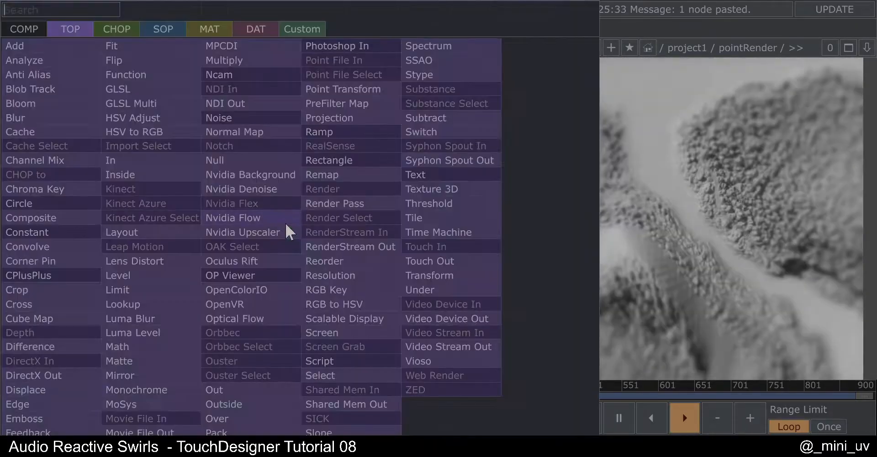
type("slop")
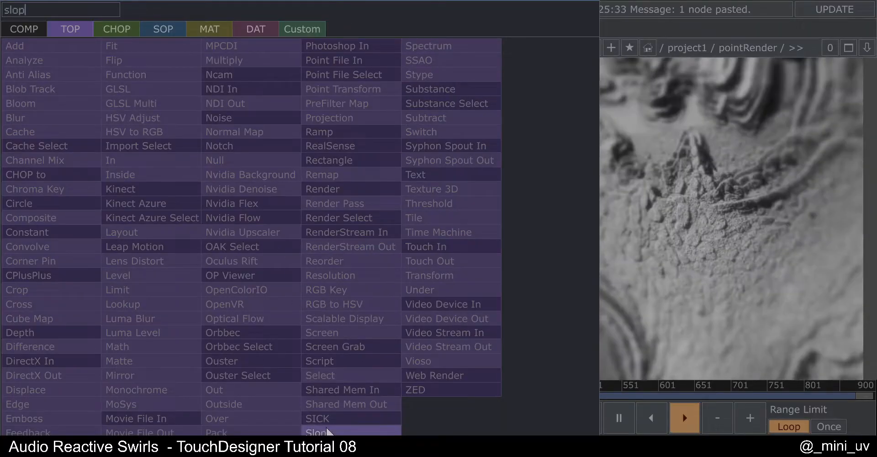
key("Return")
left_click(347, 223)
left_click_drag(336, 174, 259, 184)
- Connect the slope output to the second input of displace3
left_click(379, 117)
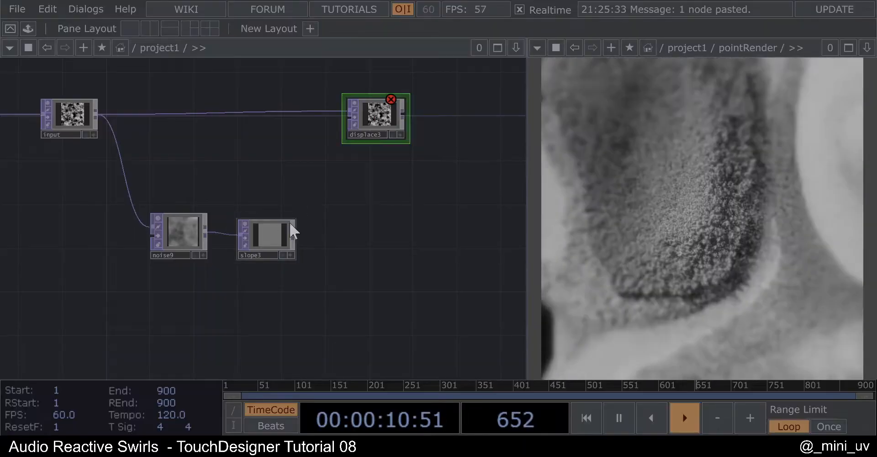
left_click(293, 234)
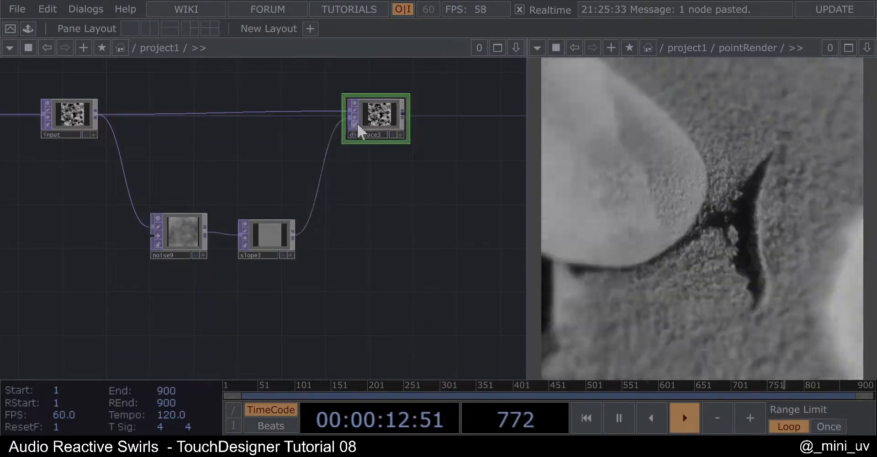
left_click(351, 120)
left_click_drag(263, 169, 345, 206)
scroll(490, 146, "up", 8)
scroll(476, 162, "down", 8)
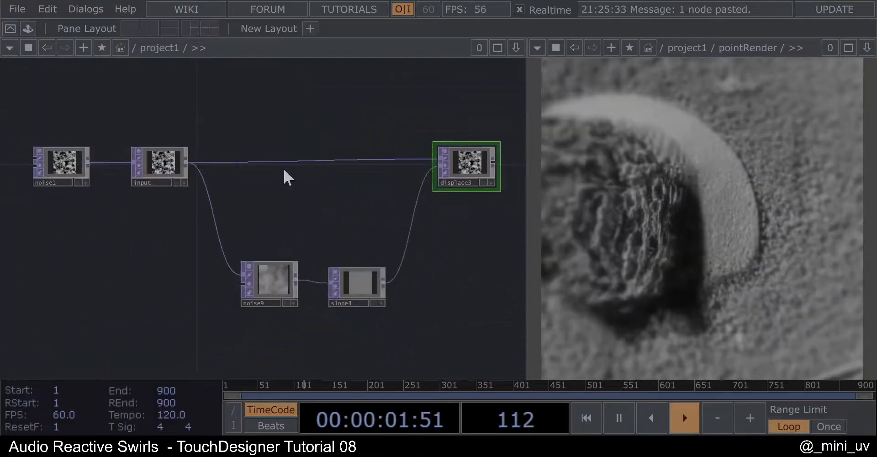
- Insert a Feedback TOP between input and displace3, and make displace3 its target
right_click(273, 160)
left_click(314, 141)
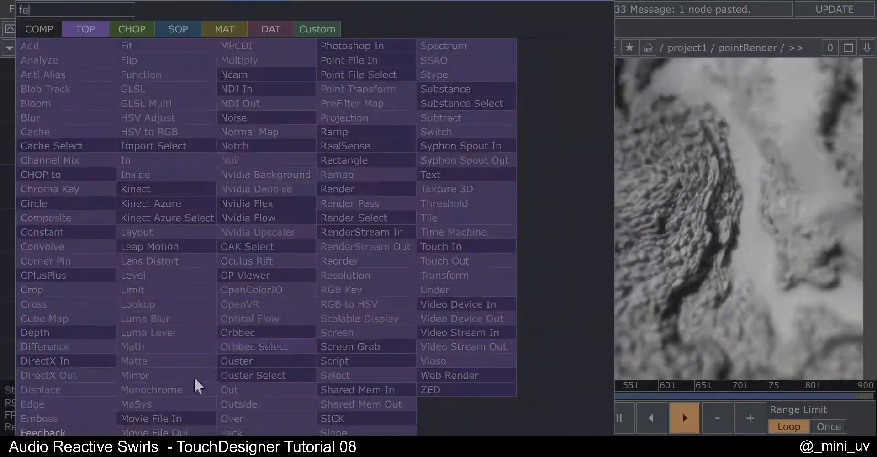
left_click(53, 430)
left_click(259, 160)
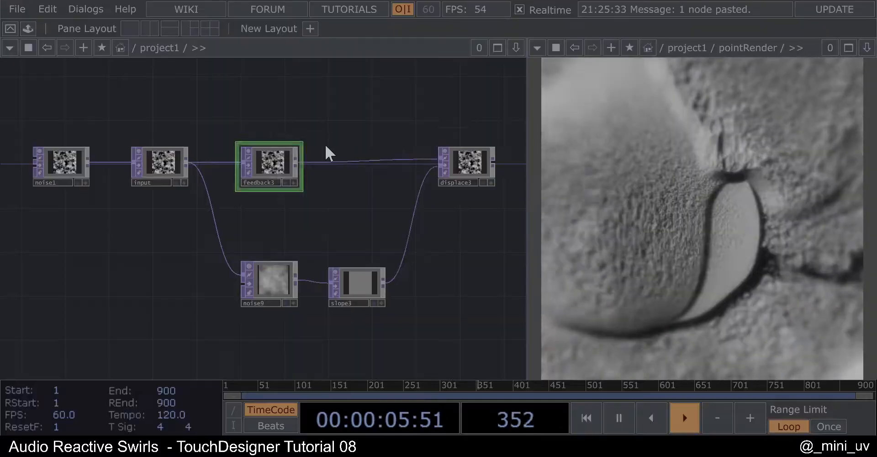
left_click_drag(470, 165, 297, 133)
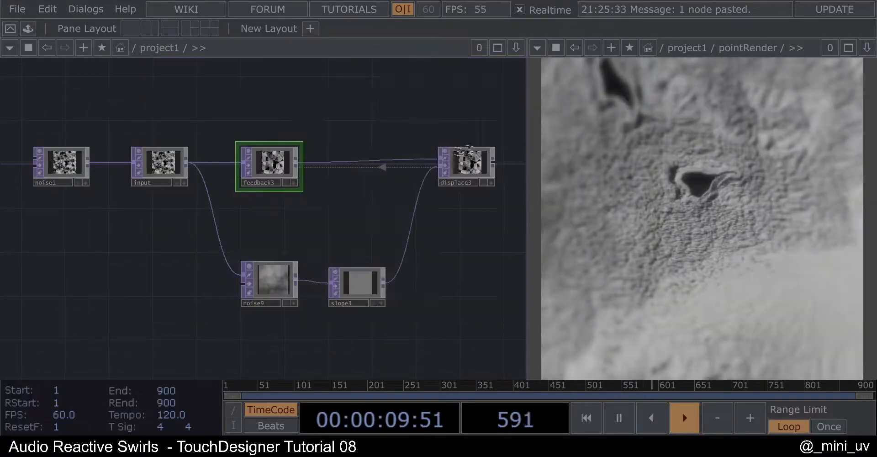
- Examine the displace3 output and review the parameters of slope3 and displace3
scroll(320, 174, "up", 8)
scroll(348, 215, "down", 6)
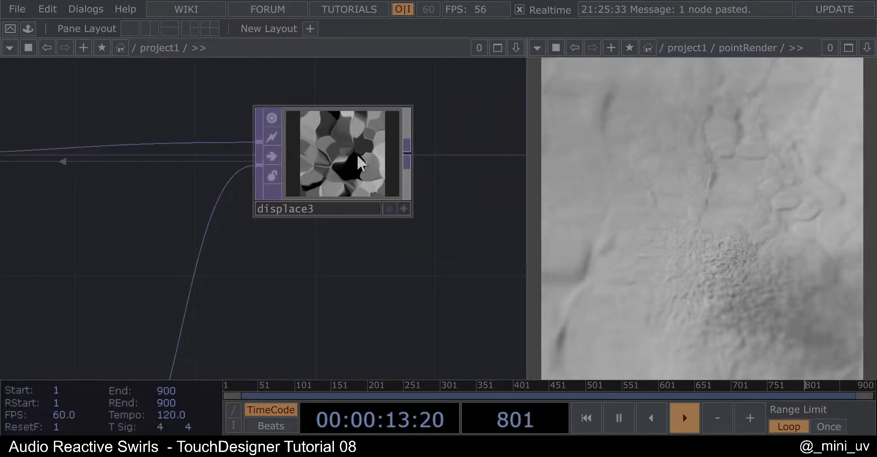
left_click_drag(357, 154, 396, 161)
scroll(395, 161, "down", 6)
scroll(292, 231, "up", 5)
left_click(301, 251)
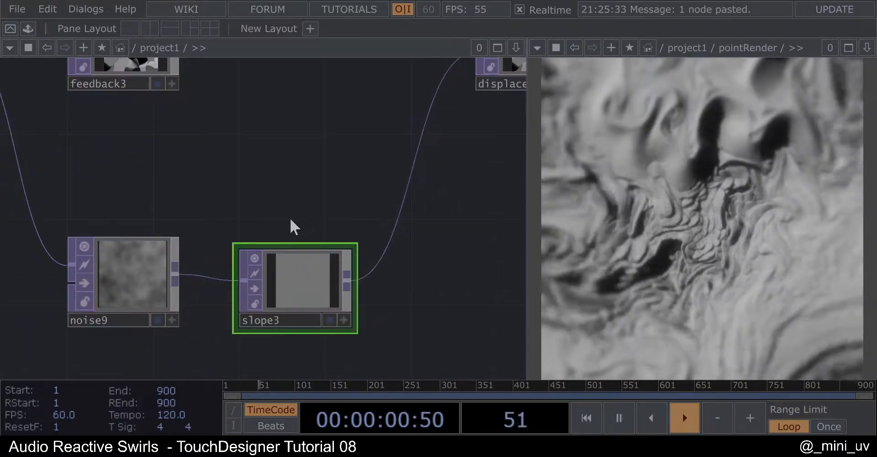
scroll(61, 196, "down", 5)
key("p")
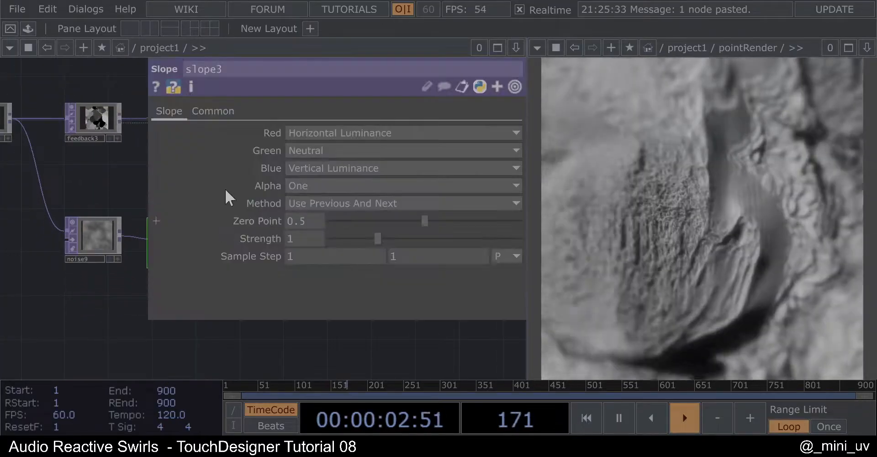
left_click_drag(98, 173, 87, 192)
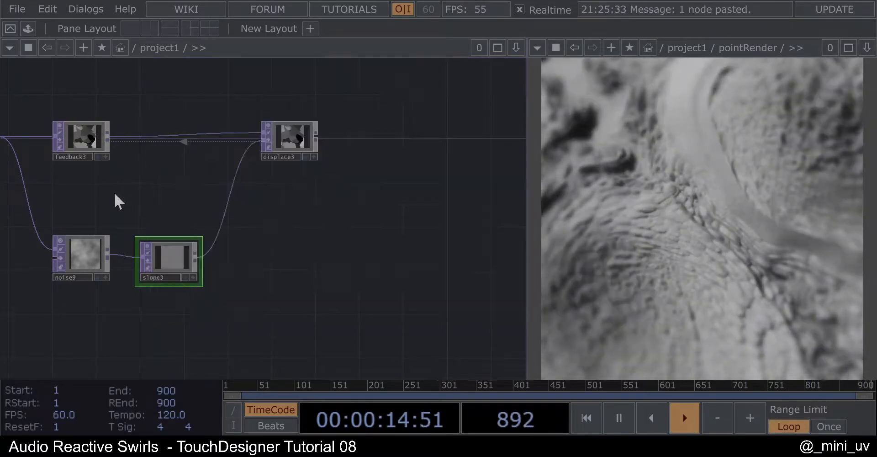
key("p")
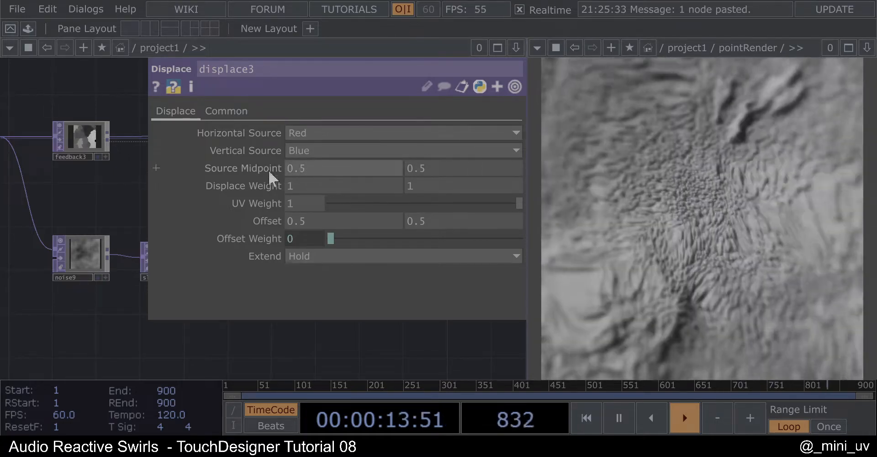
- Set the Zero Point of slope3 to 0
key("p")
left_click(159, 249)
key("p")
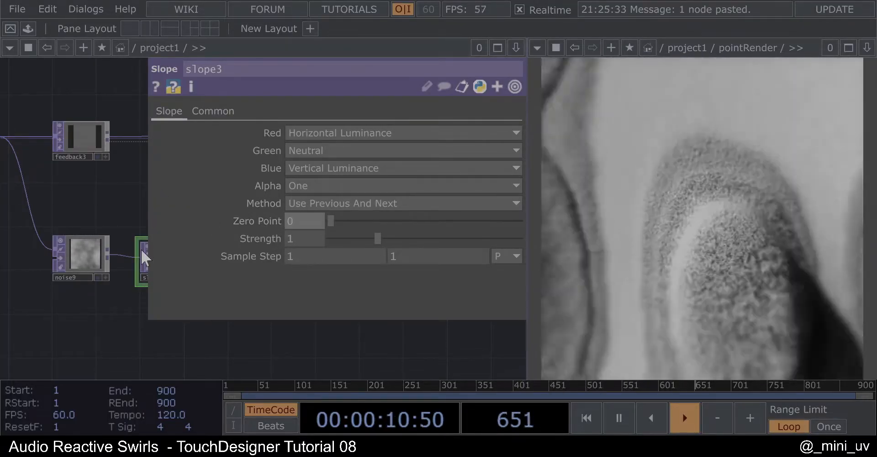
left_click(121, 192)
- Set both Source Midpoint values of displace3 to 0
left_click(297, 137)
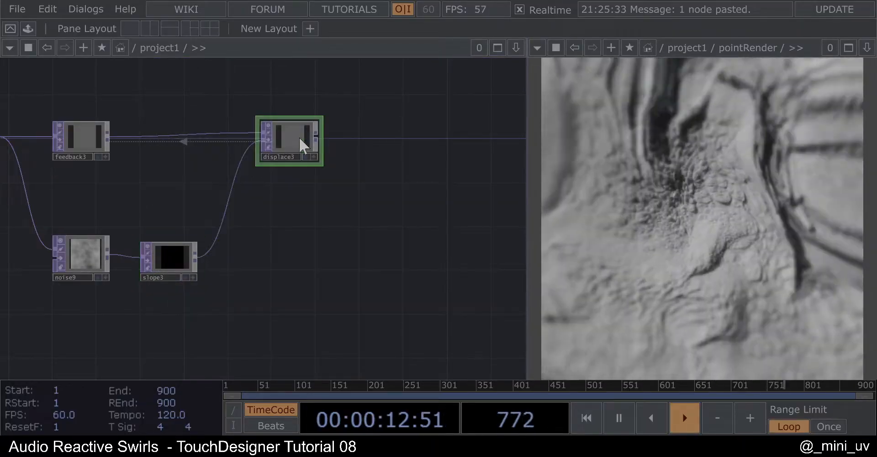
type("p")
type("0")
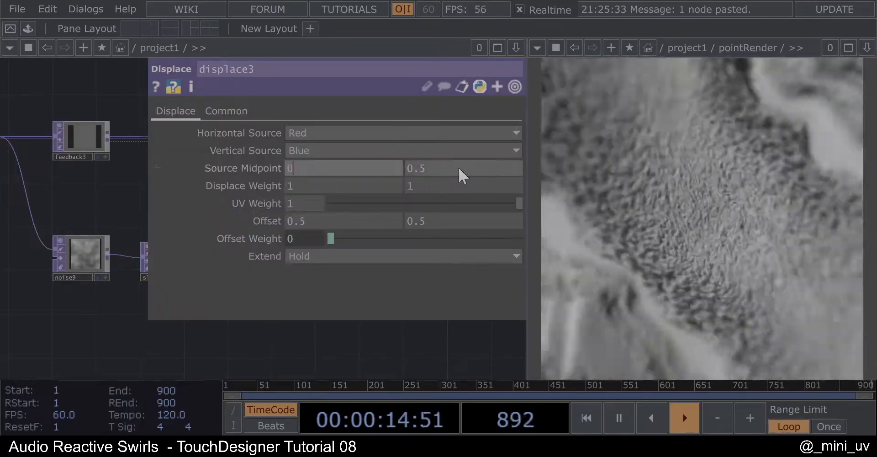
left_click_drag(460, 167, 132, 181)
type("0")
key("Return")
left_click(133, 181)
- Reset the loop on feedback3 and inspect the displace3 output as it evolves
scroll(330, 124, "up", 3)
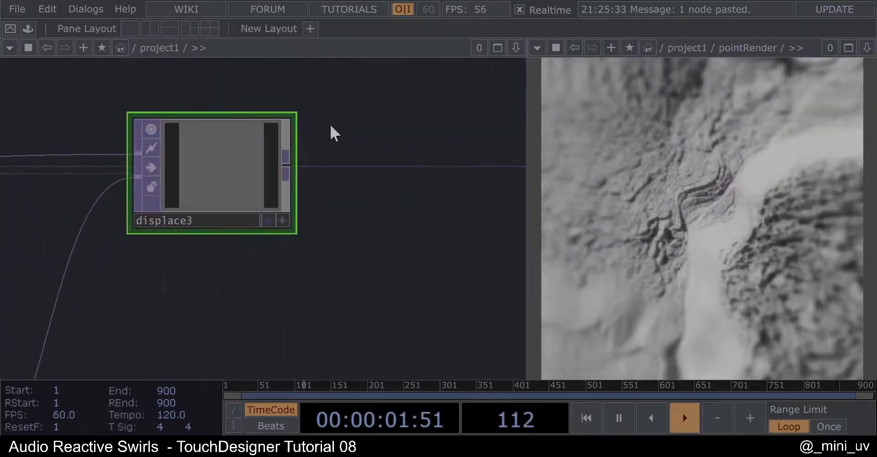
scroll(271, 134, "down", 3)
left_click(40, 141)
key("p")
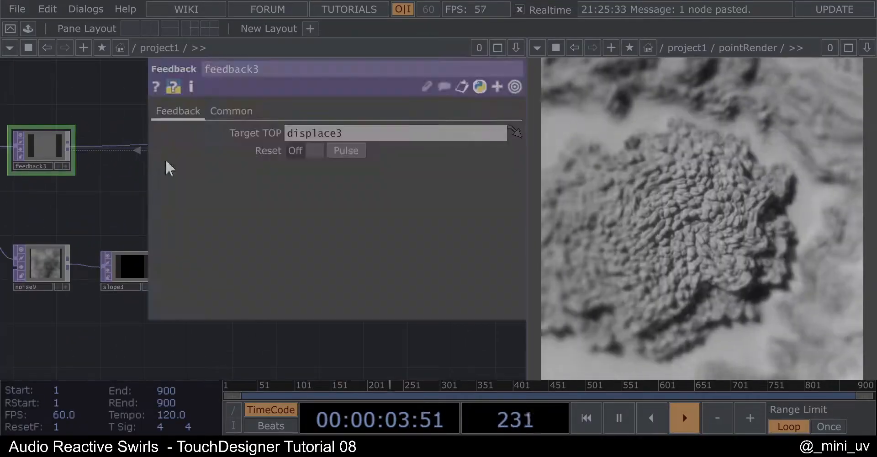
scroll(259, 154, "up", 5)
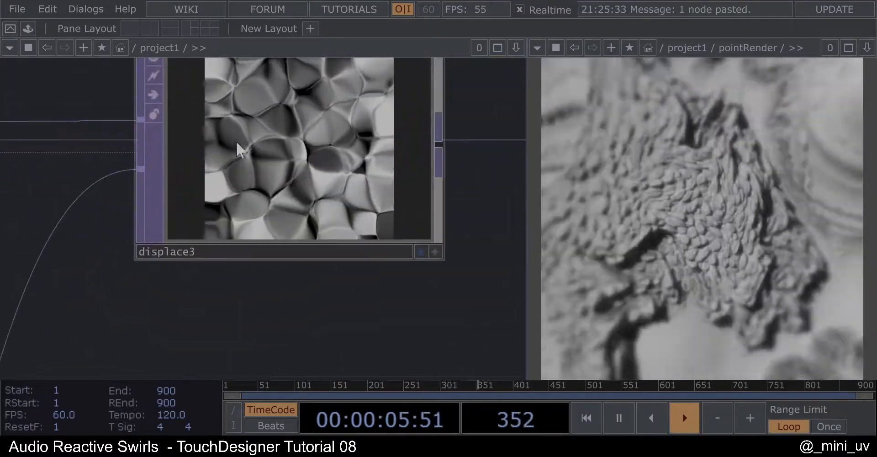
scroll(339, 190, "down", 2)
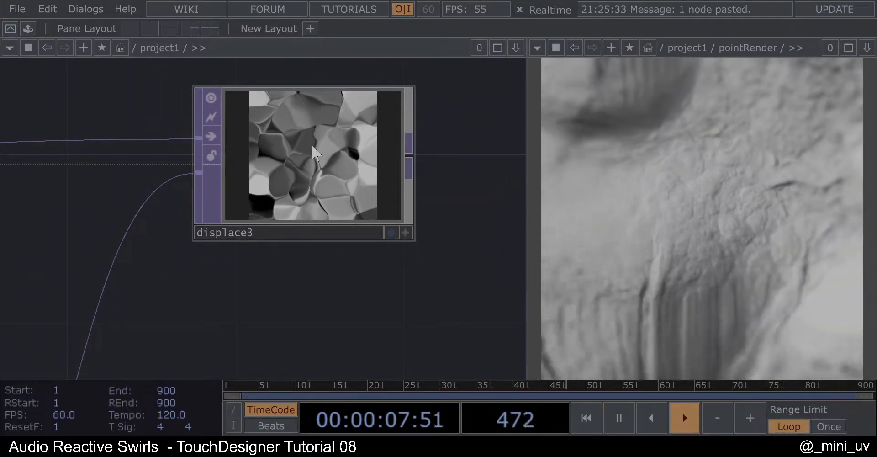
scroll(315, 128, "up", 2)
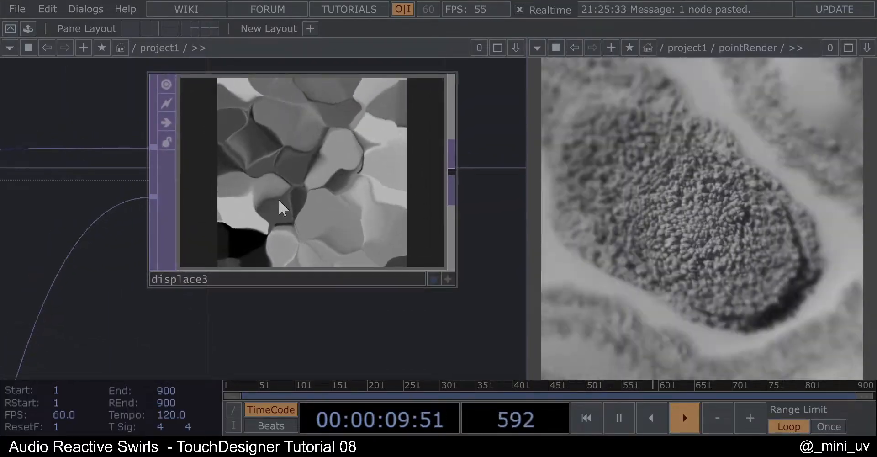
scroll(292, 174, "down", 3)
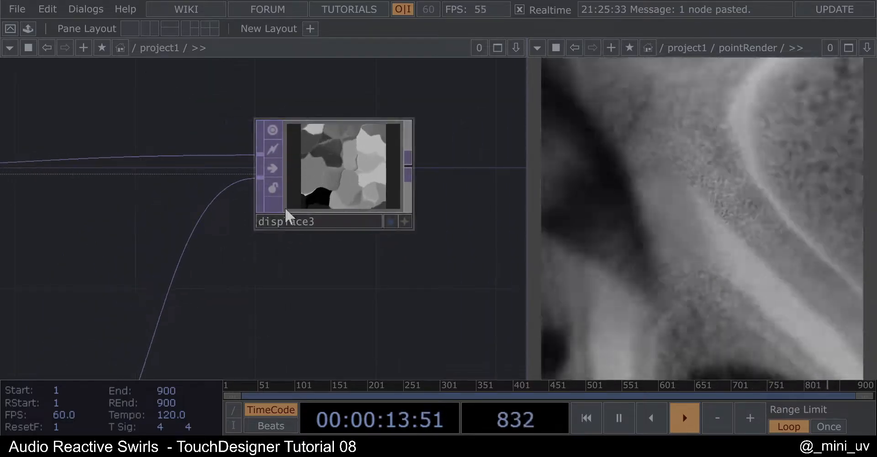
- Make room after input and branch a Level TOP from its output, placed above feedback3
scroll(358, 186, "down", 3)
left_click_drag(234, 140, 322, 139)
left_click_drag(209, 130, 355, 131)
left_click_drag(171, 194, 94, 194)
left_click_drag(266, 188, 198, 182)
right_click(202, 179)
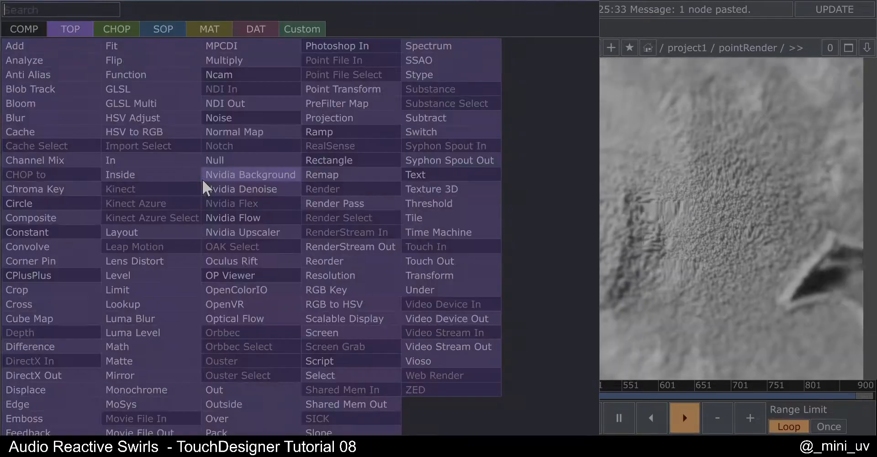
type("le")
left_click(133, 274)
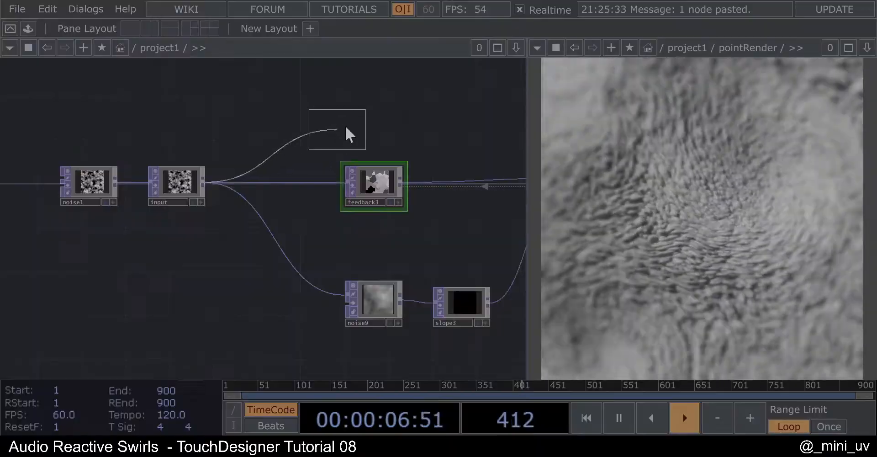
left_click(385, 108)
- Insert an Over TOP between feedback3 and displace3, with level2 as its first input and feedback3 as its second
left_click_drag(463, 183, 356, 193)
scroll(361, 193, "up", 3)
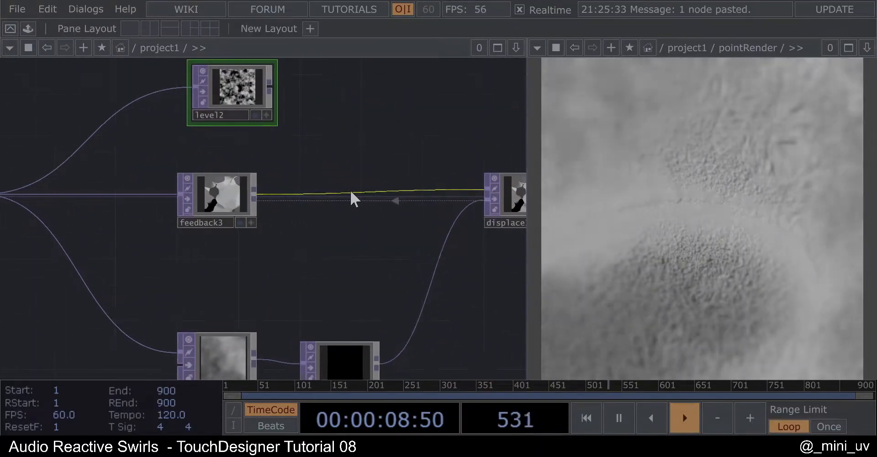
right_click(350, 190)
left_click(393, 171)
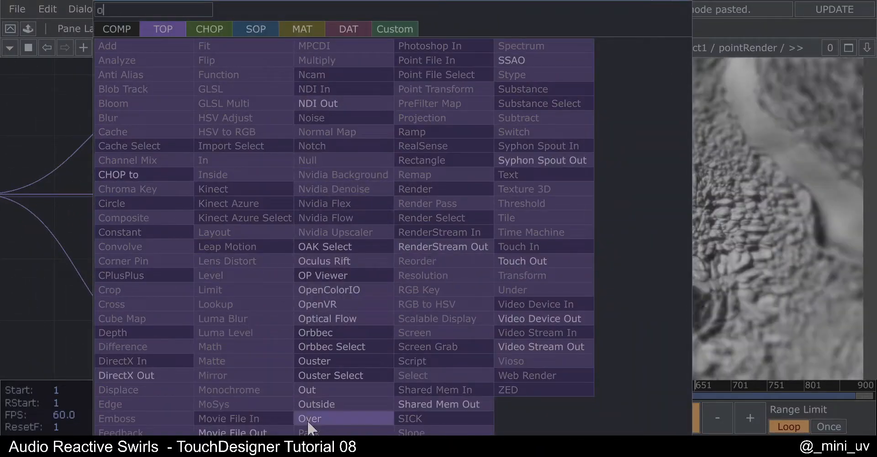
left_click(309, 419)
left_click(386, 199)
left_click_drag(269, 82, 344, 191)
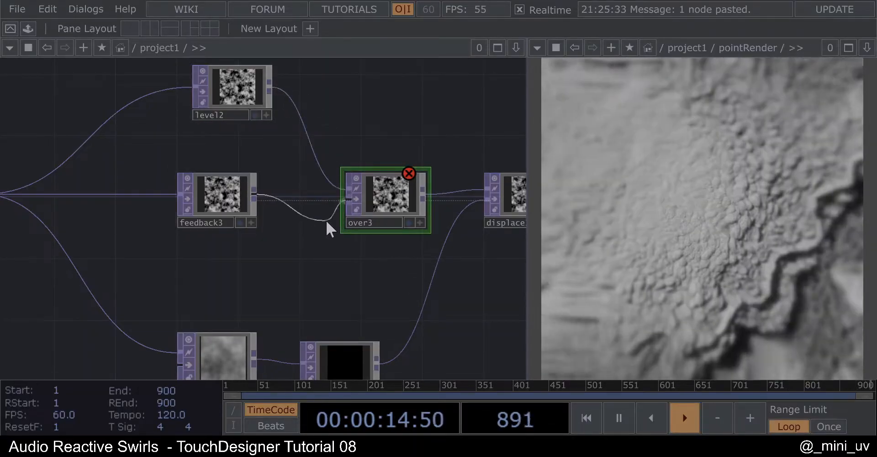
- Set the post Opacity of level2 to 0.01
left_click(220, 84)
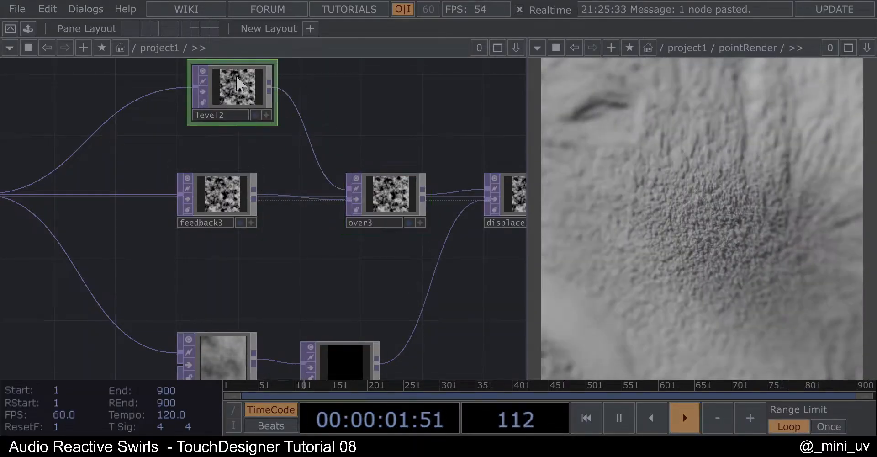
key("p")
left_click(290, 111)
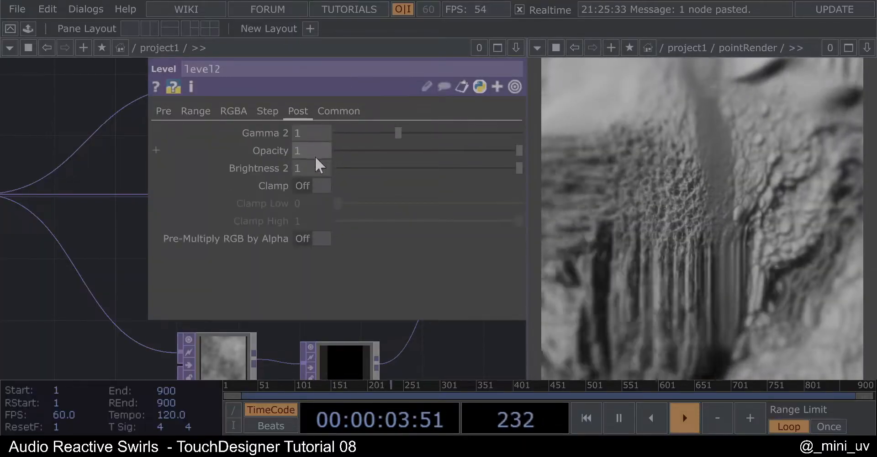
type("0.01")
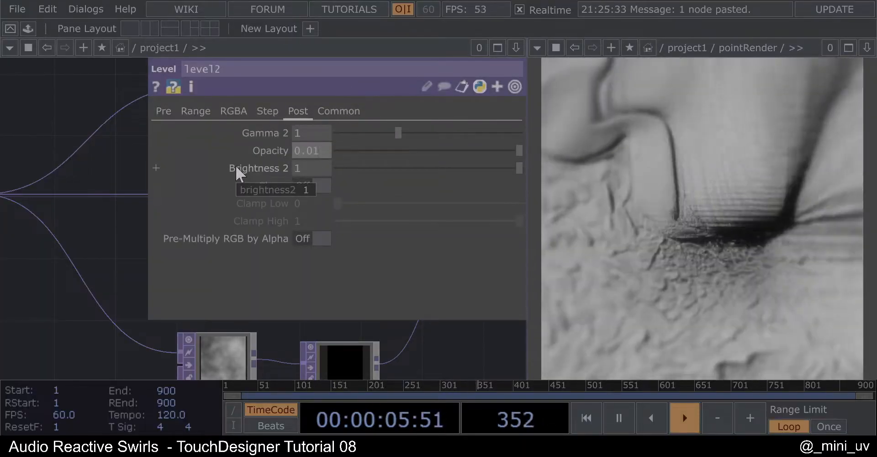
key("Return")
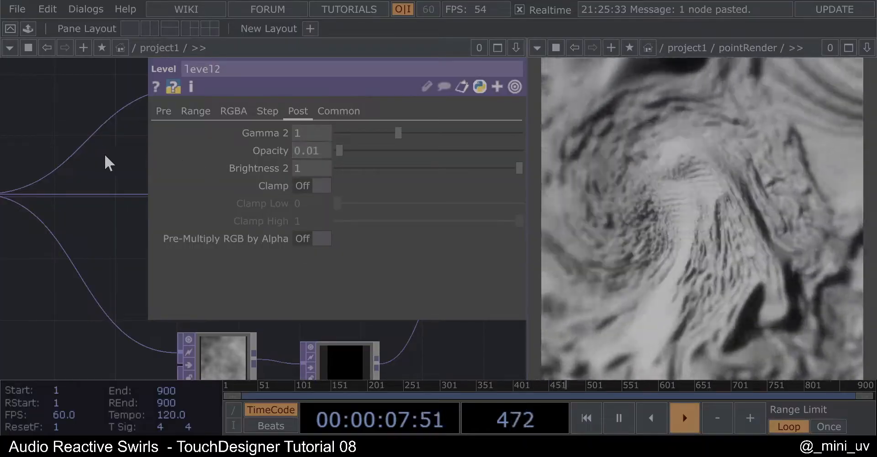
key("p")
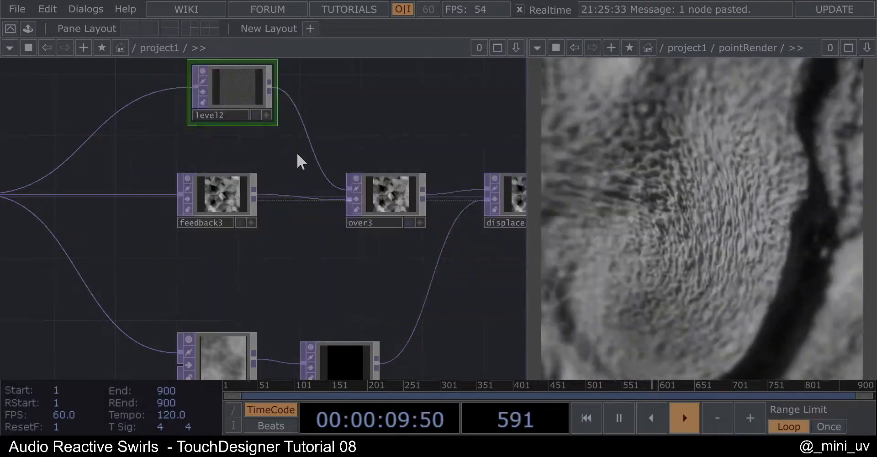
- Inspect the displace3 output and move noise9 and slope3 farther away from displace3
scroll(297, 154, "down", 3)
left_click(49, 194)
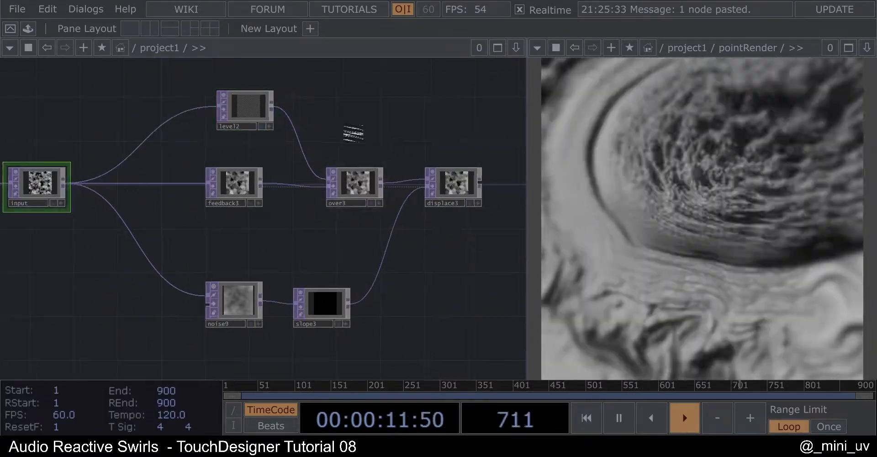
scroll(393, 166, "up", 5)
scroll(361, 153, "up", 5)
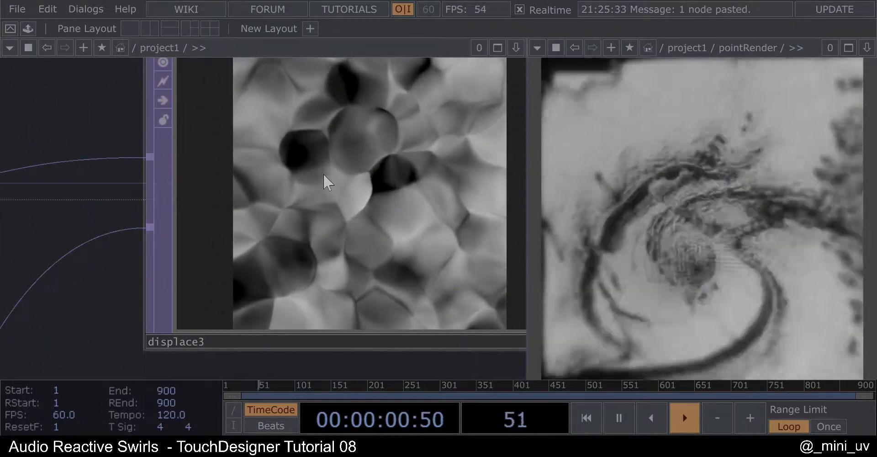
scroll(323, 174, "down", 2)
scroll(323, 143, "down", 5)
left_click_drag(383, 218, 436, 182)
right_click_drag(129, 306, 268, 226)
left_click_drag(250, 236, 173, 247)
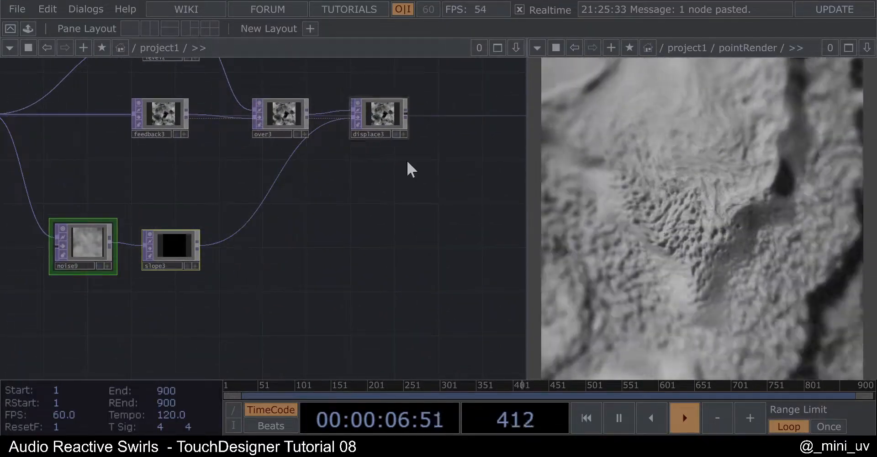
- Examine the displace3 output and the slope3 node that drives the displacement
scroll(383, 112, "up", 2)
scroll(382, 117, "down", 2)
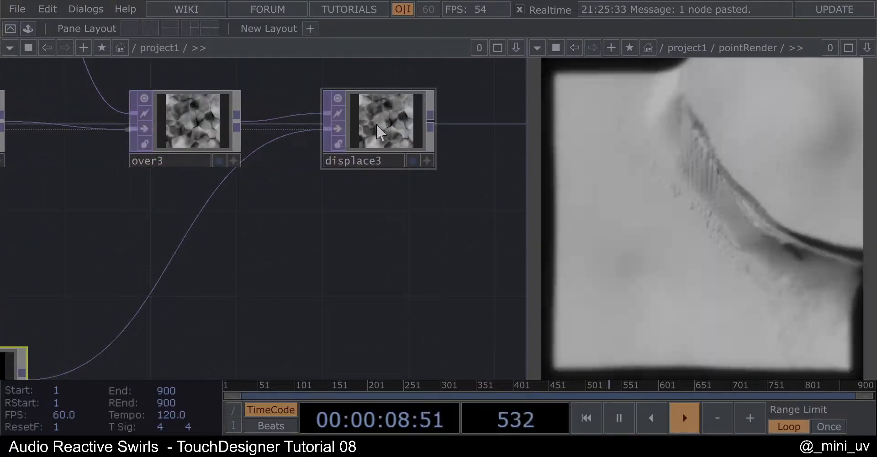
scroll(379, 125, "down", 3)
scroll(388, 116, "up", 3)
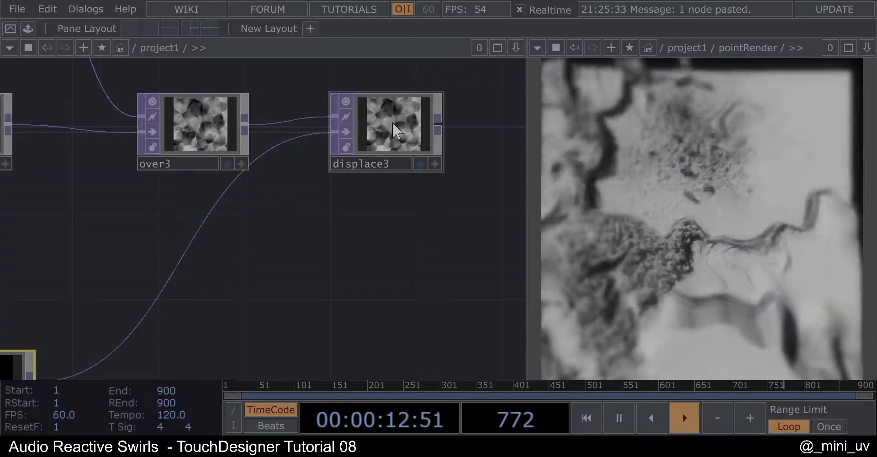
left_click(392, 122)
scroll(383, 118, "up", 2)
scroll(325, 254, "down", 4)
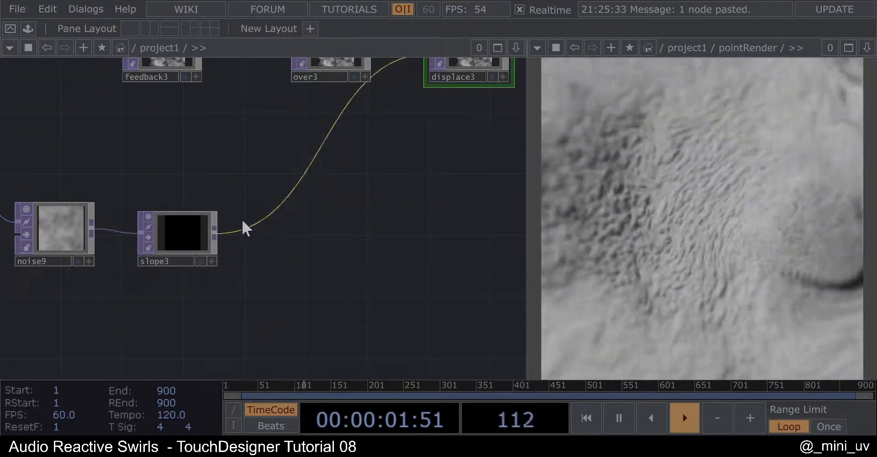
left_click(178, 232)
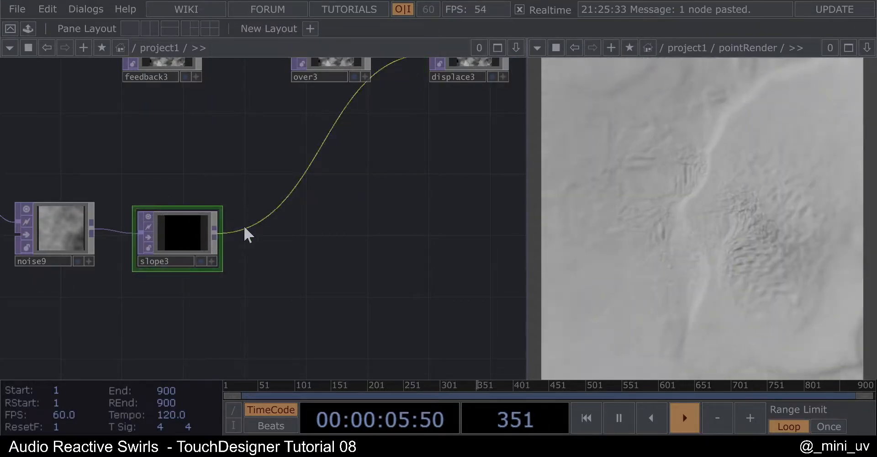
left_click_drag(306, 251, 198, 267)
- Insert a Channel Mix TOP on the connection between slope3 and displace3
scroll(185, 262, "down", 3)
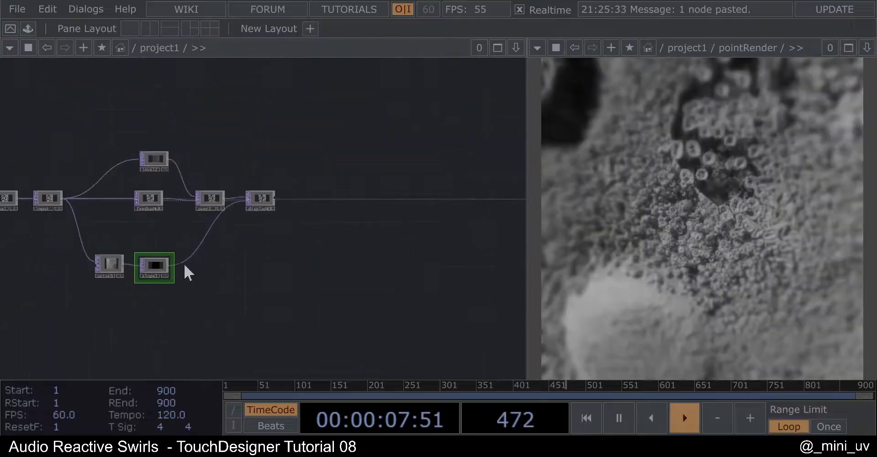
right_click(189, 249)
left_click(206, 245)
type("ch")
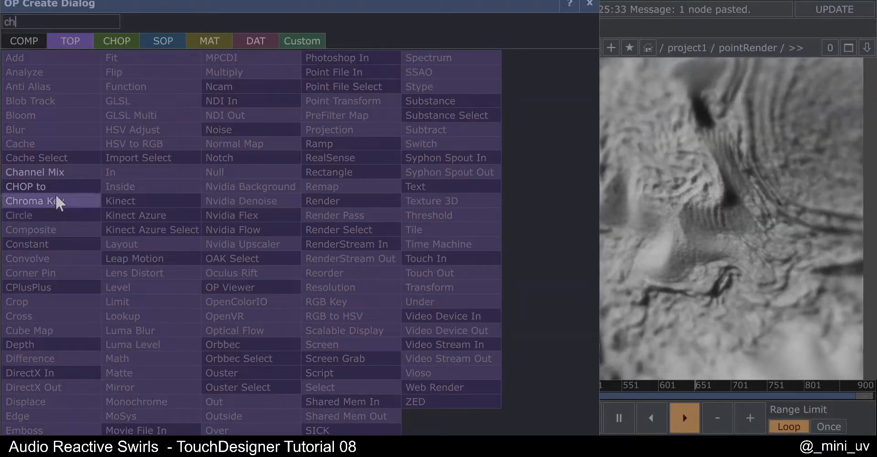
left_click(45, 171)
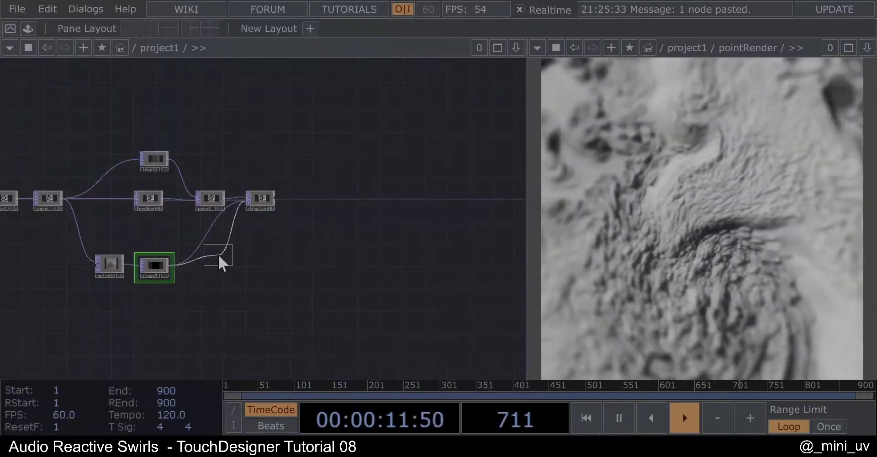
left_click(201, 262)
scroll(201, 262, "up", 2)
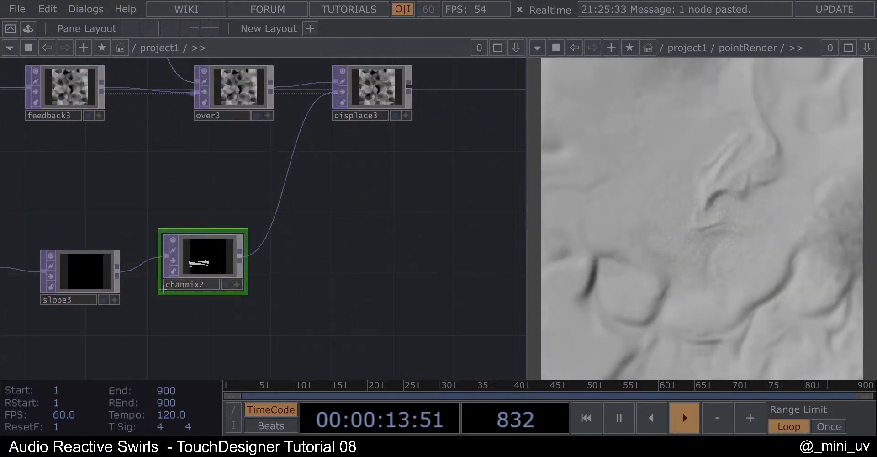
- In the Blue row of chanmix2, set the first value to -1 and the third to 0
key("p")
left_click_drag(115, 212, 76, 231)
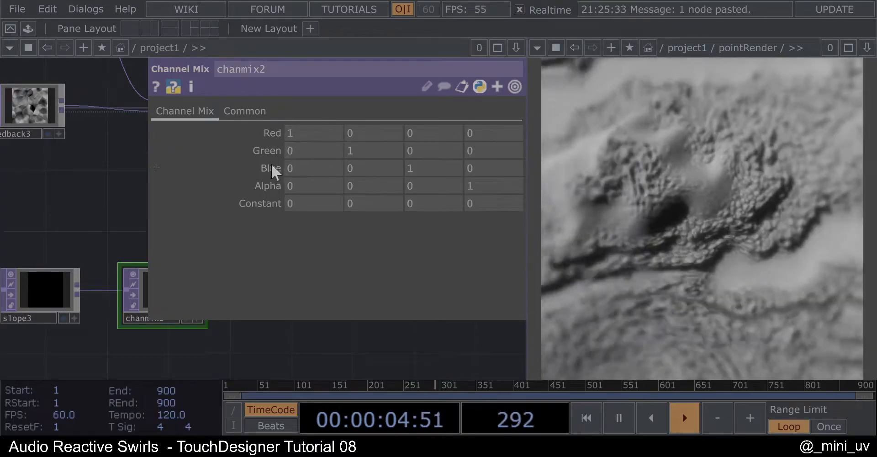
left_click_drag(116, 217, 72, 219)
scroll(84, 211, "down", 2)
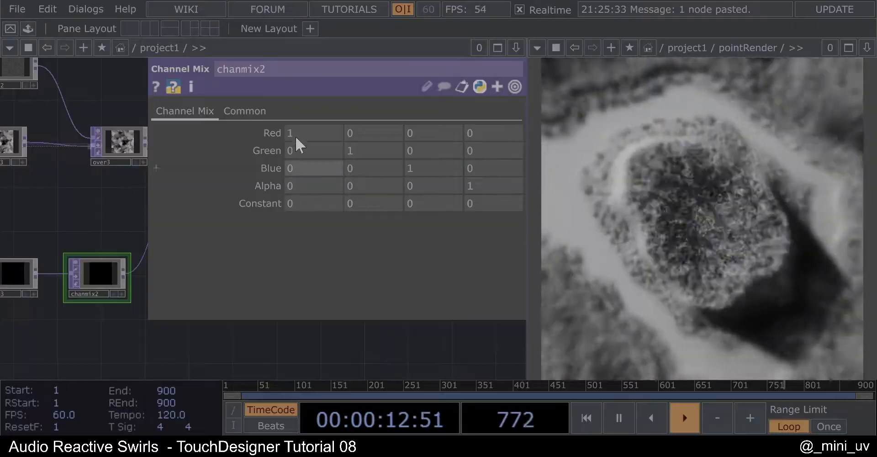
mouse_move(241, 164)
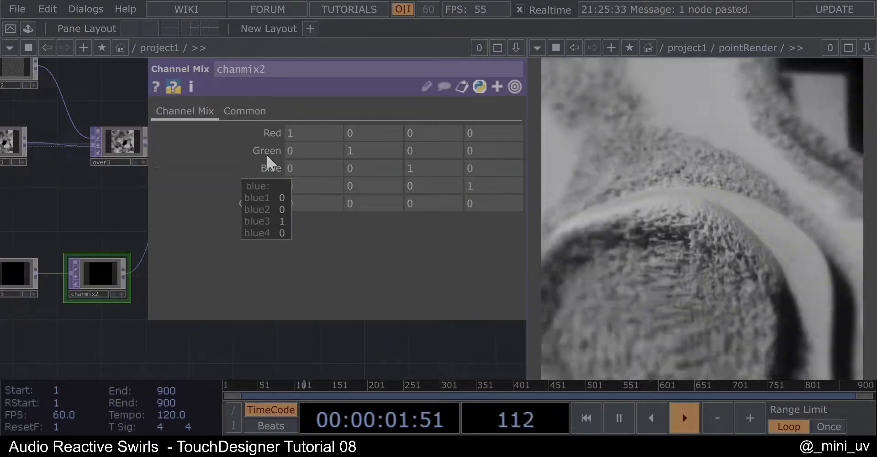
mouse_move(283, 132)
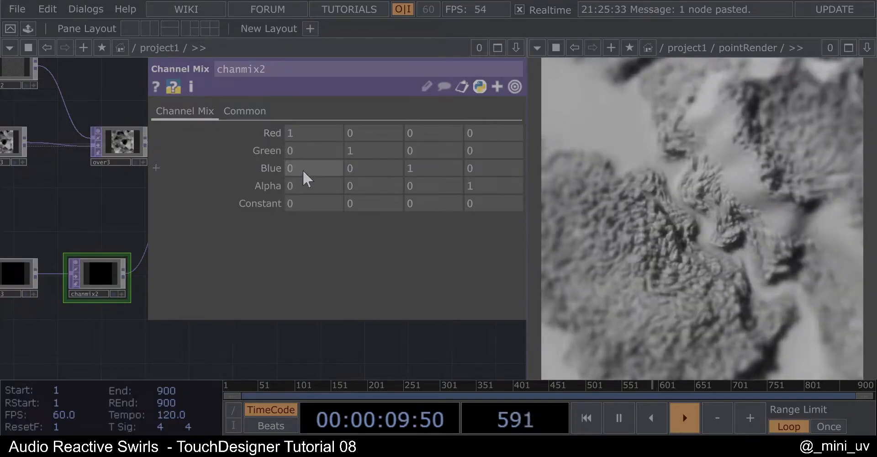
type("-1")
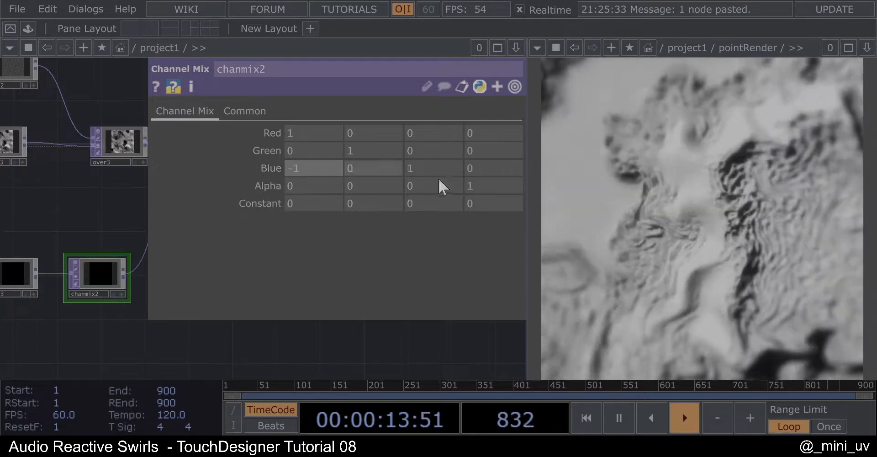
left_click(437, 167)
type("0")
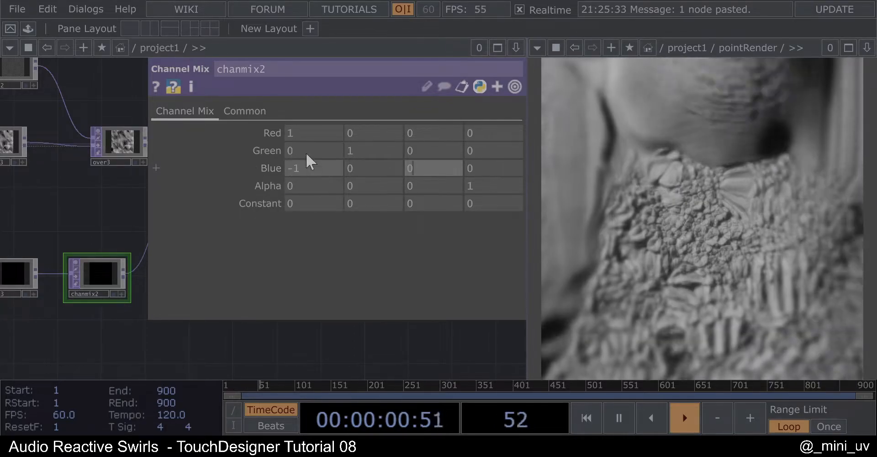
- In the Red row of chanmix2, set the first value to 0 and the third to 1
left_click(294, 132)
mouse_move(221, 142)
type("0")
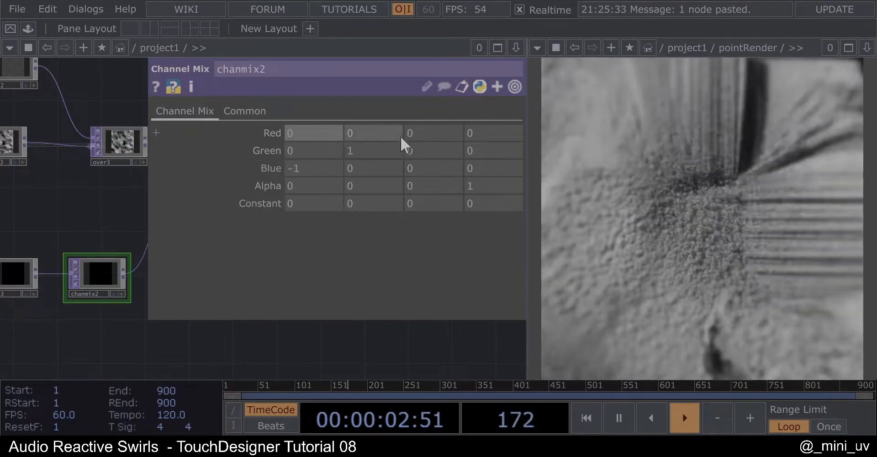
left_click(415, 133)
type("1")
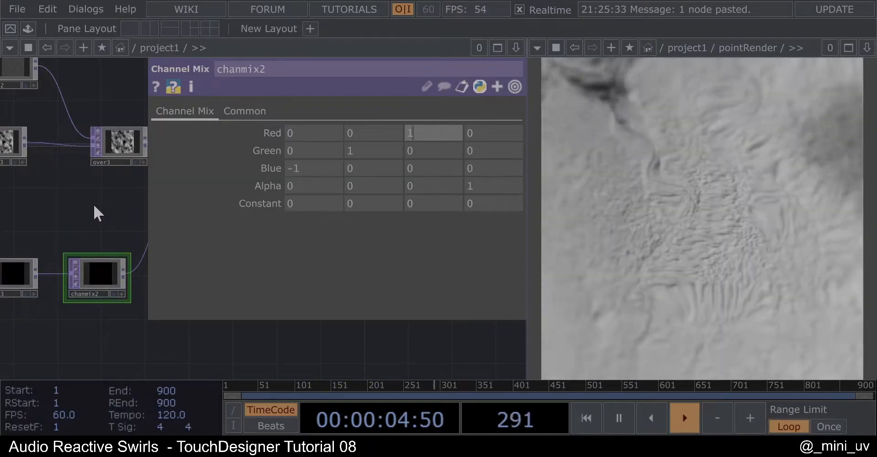
key("Return")
key("p")
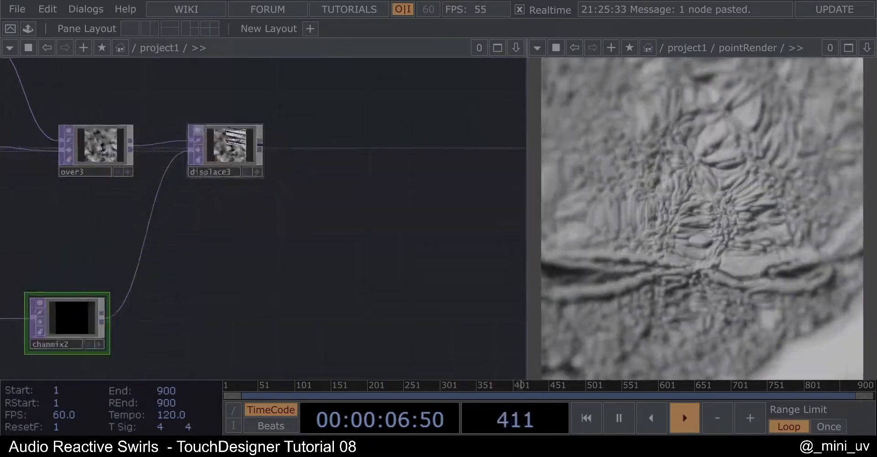
- Examine the displace3 output and review the channel mix values of chanmix2
scroll(172, 190, "up", 6)
scroll(319, 217, "down", 1)
scroll(318, 217, "down", 3)
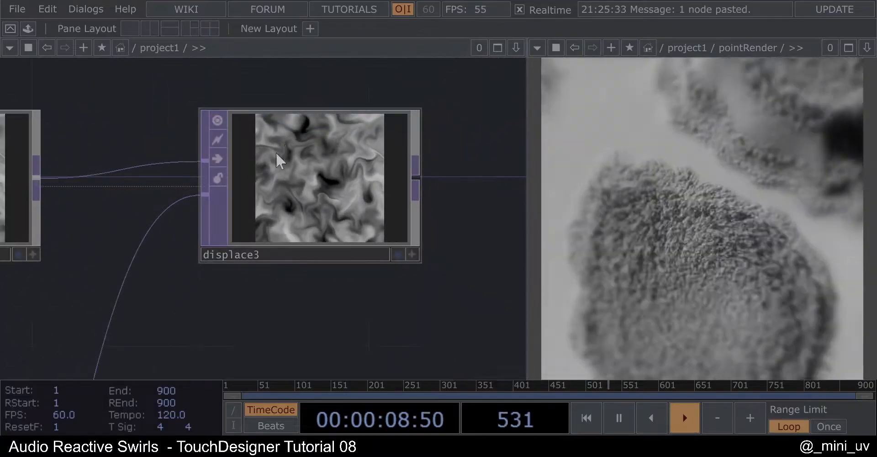
scroll(268, 161, "up", 4)
scroll(313, 161, "down", 2)
scroll(348, 155, "down", 5)
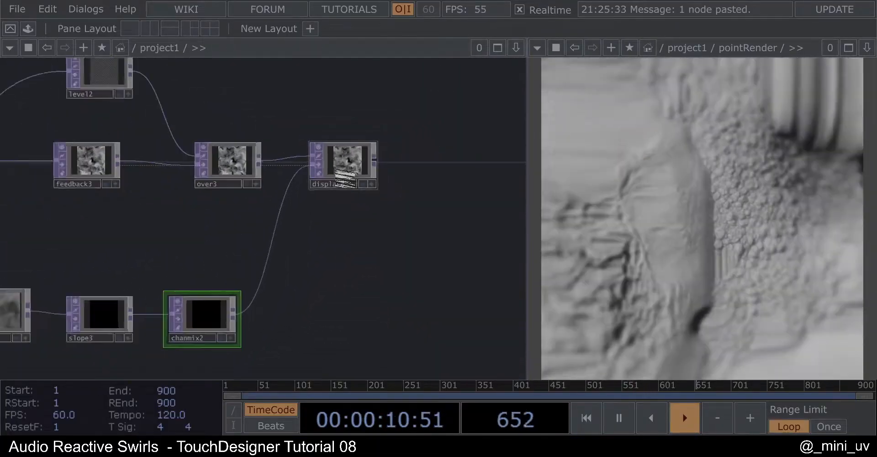
scroll(245, 293, "up", 4)
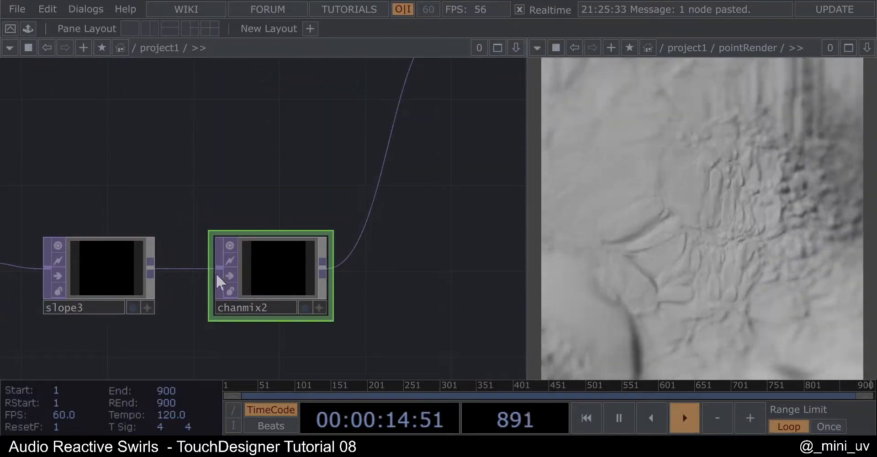
key("p")
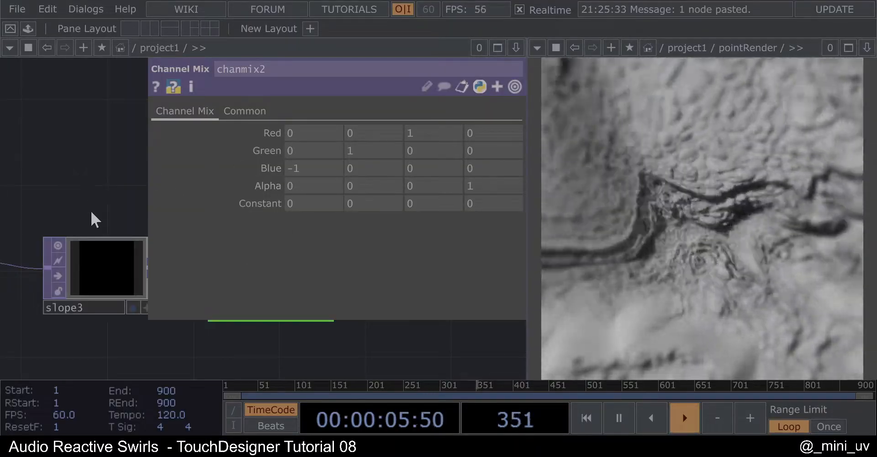
key("p")
- Raise the Strength of slope3 to 4 and check the effect on displace3
scroll(252, 211, "down", 3)
scroll(205, 229, "up", 2)
left_click(205, 229)
key("p")
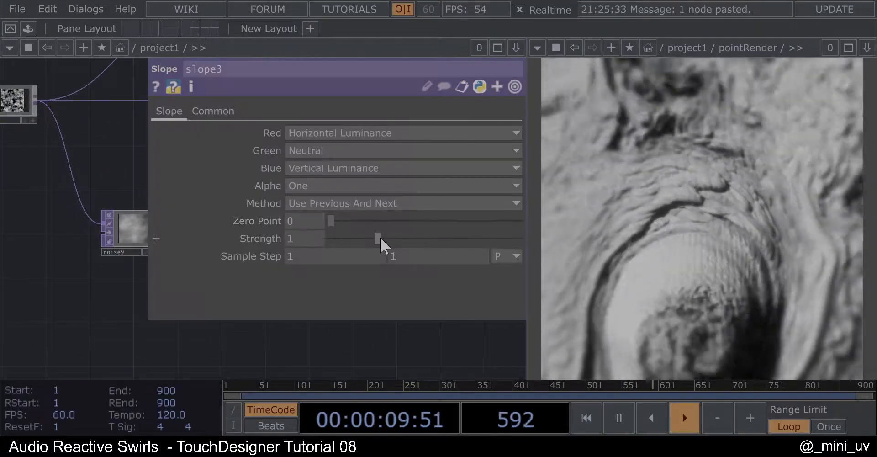
key("p")
scroll(327, 118, "up", 10)
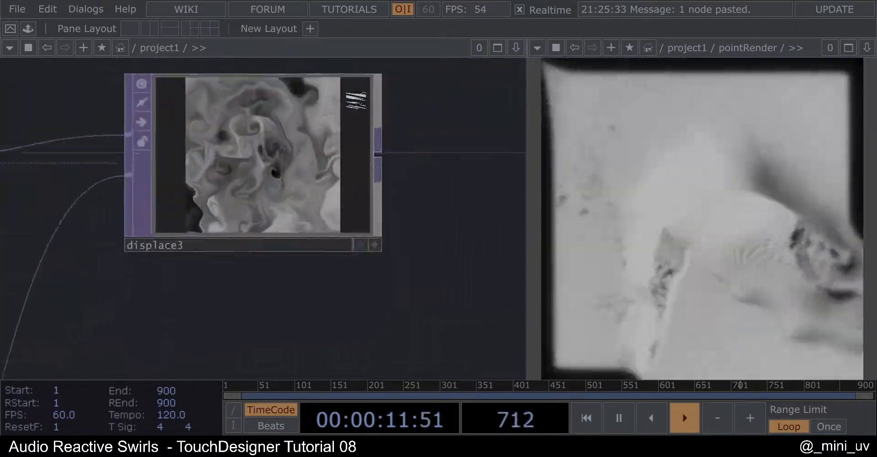
scroll(280, 174, "down", 3)
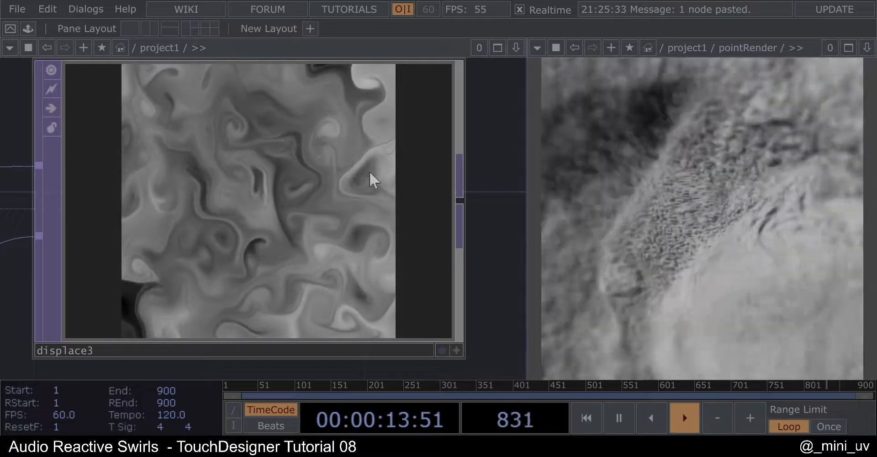
- Raise the Amplitude of noise9 to about 0.93 and try a different Harmonics setting
scroll(365, 172, "down", 6)
left_click(54, 305)
key("p")
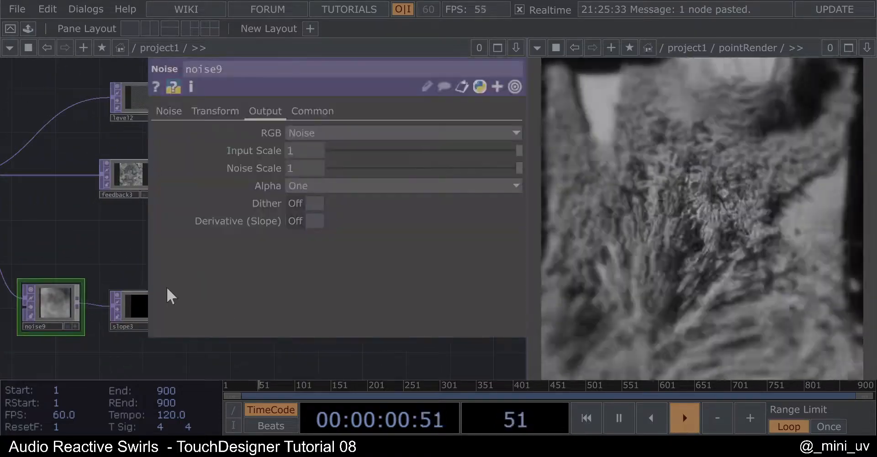
scroll(87, 232, "down", 3)
scroll(123, 143, "up", 5)
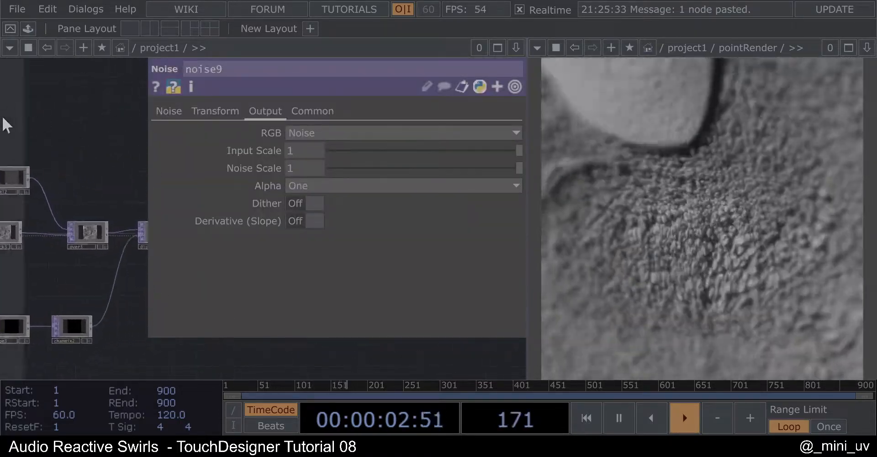
left_click(165, 111)
scroll(98, 210, "up", 3)
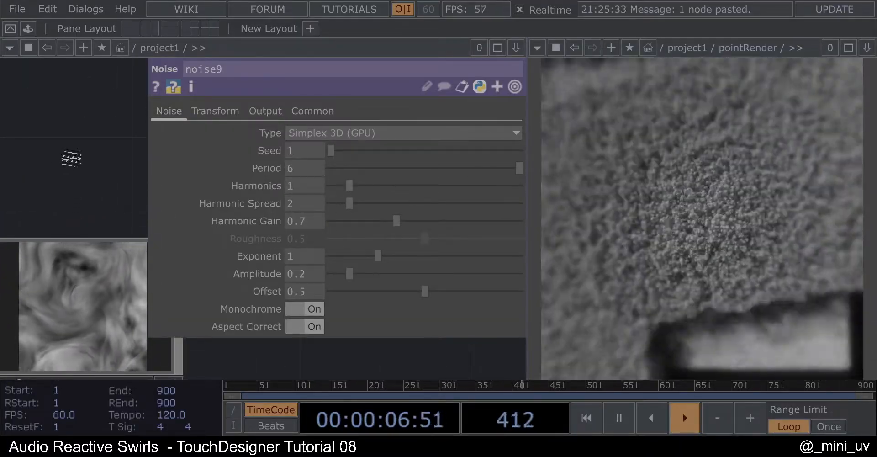
scroll(71, 165, "up", 3)
left_click_drag(350, 273, 383, 276)
mouse_move(350, 185)
left_mouse_down()
mouse_move(363, 185)
mouse_move(349, 187)
left_mouse_up()
left_click_drag(375, 257, 420, 274)
key("ctrl+z")
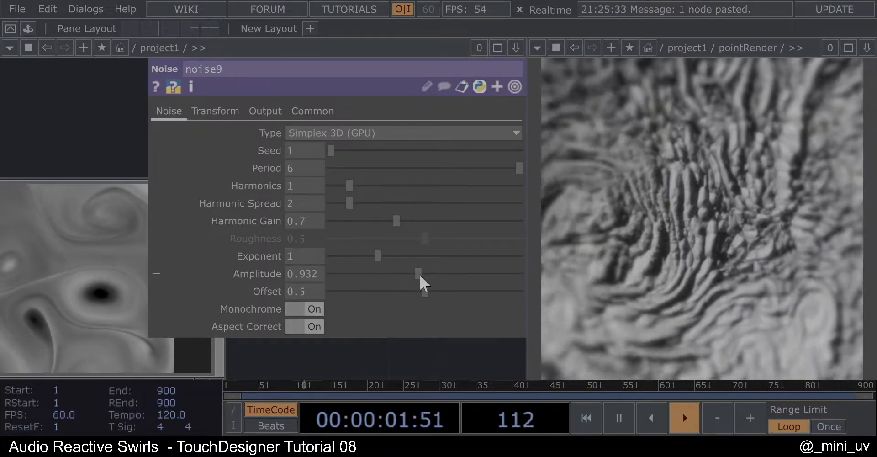
left_click_drag(349, 185, 364, 184)
left_click(144, 138)
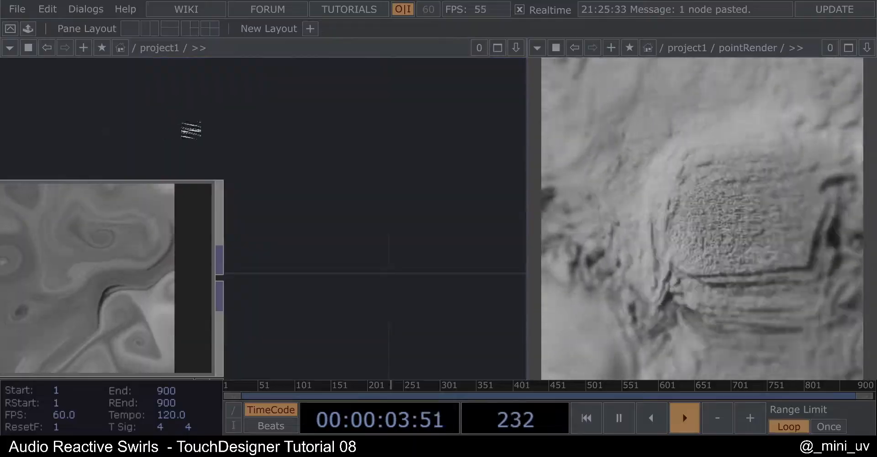
- Examine the displace3 output up close and return to the connection between feedback3 and over3
left_click_drag(173, 131, 280, 131)
middle_click_drag(162, 261, 227, 212)
scroll(233, 209, "down", 4)
scroll(199, 297, "up", 4)
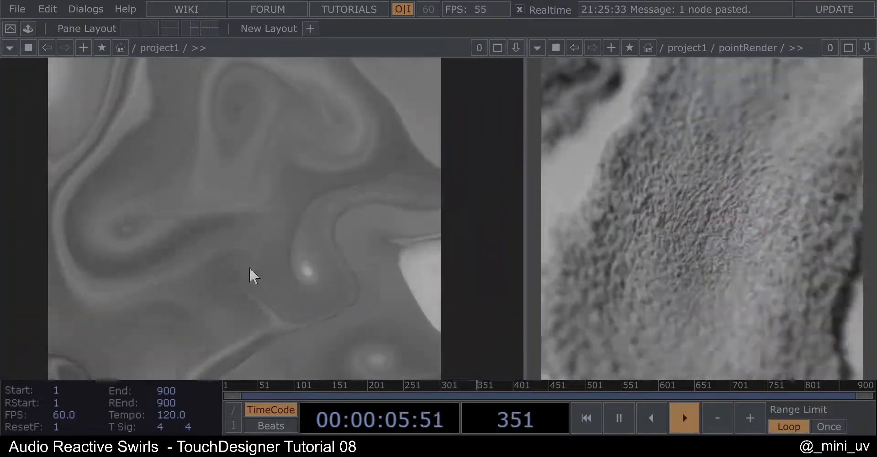
scroll(262, 256, "down", 8)
left_click_drag(259, 165, 318, 150)
scroll(319, 149, "down", 4)
left_click_drag(179, 246, 254, 241)
left_click_drag(117, 184, 96, 185)
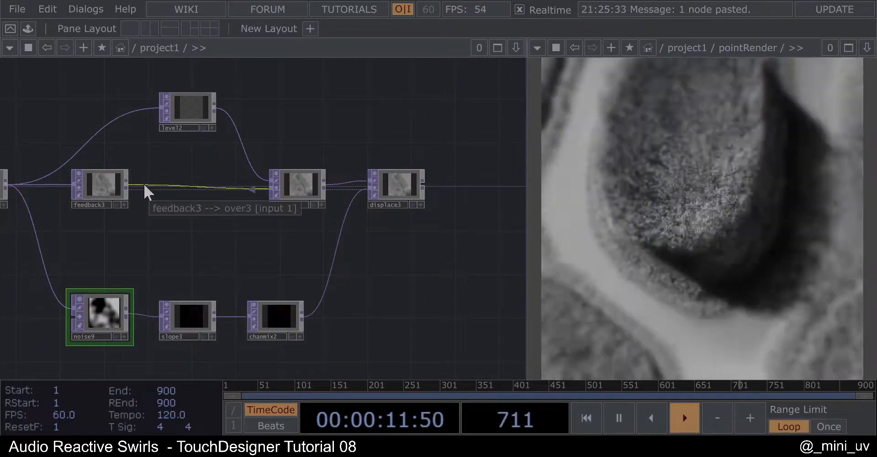
- Insert an Edge TOP on the connection between feedback3 and over3, placing it below the wire
right_click(143, 182)
left_click(180, 167)
type("ed")
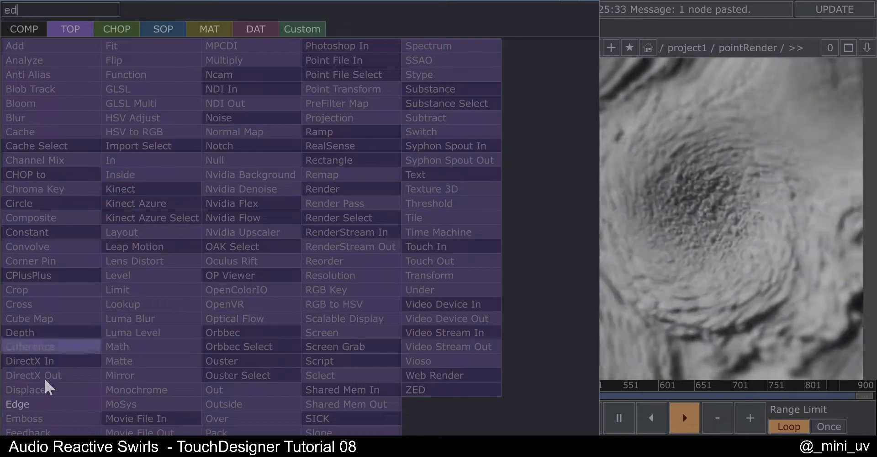
left_click(24, 401)
left_click(169, 235)
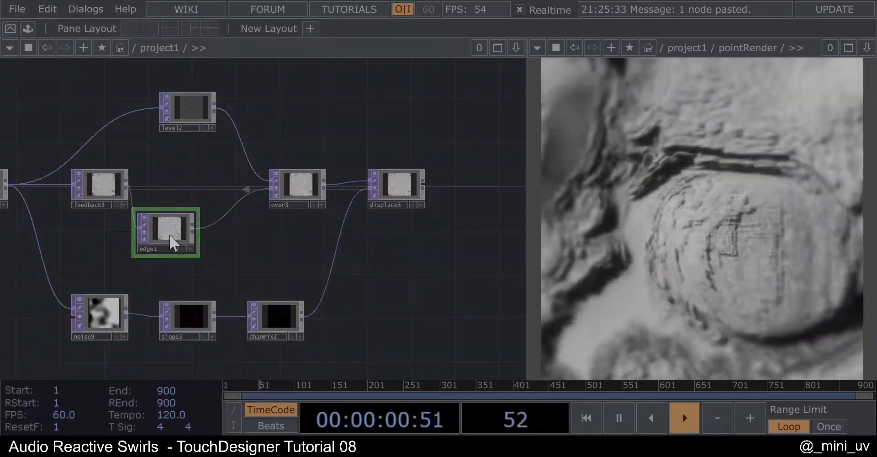
- Turn on Comp Over Input for edge1 and check the result in displace3
key("p")
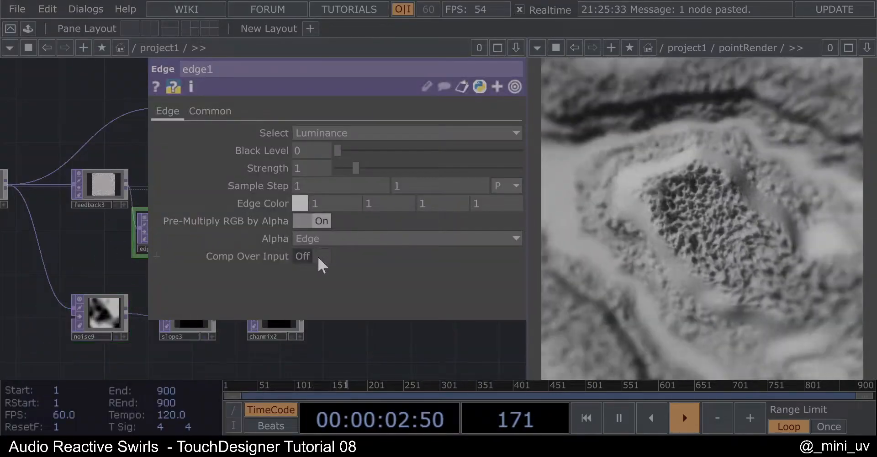
left_click(317, 256)
key("p")
scroll(376, 192, "up", 10)
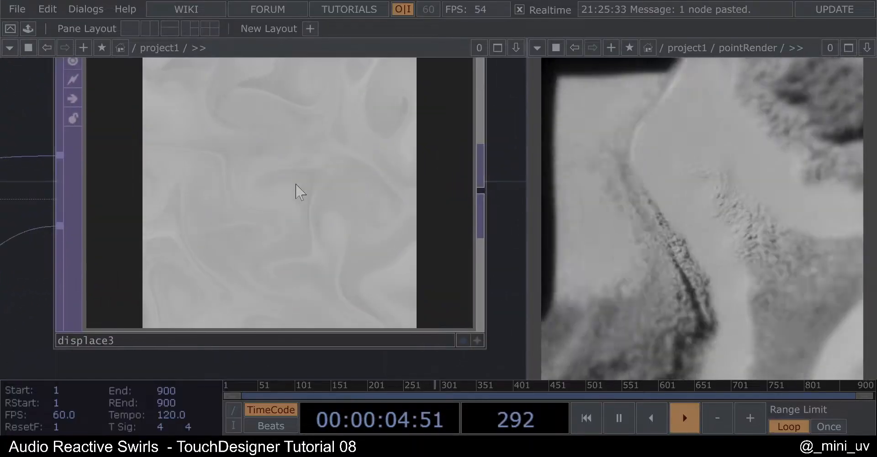
scroll(249, 196, "down", 8)
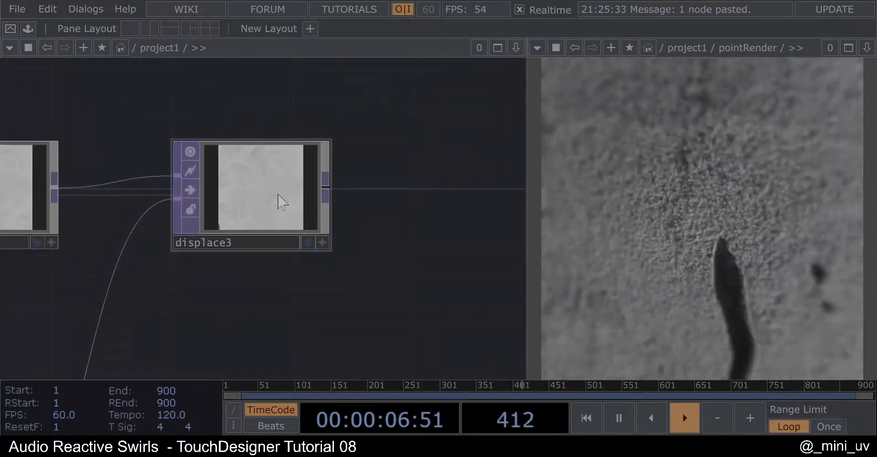
- Insert a Level TOP directly after the output of displace3
left_click(325, 186)
type("le")
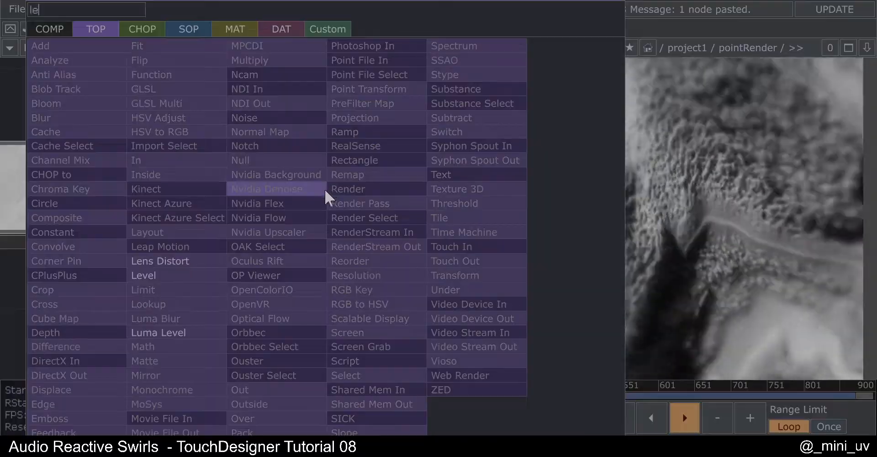
left_click(166, 276)
left_click(427, 187)
- Lower Gamma 1 of level3 to 0.17 and check its output
key("p")
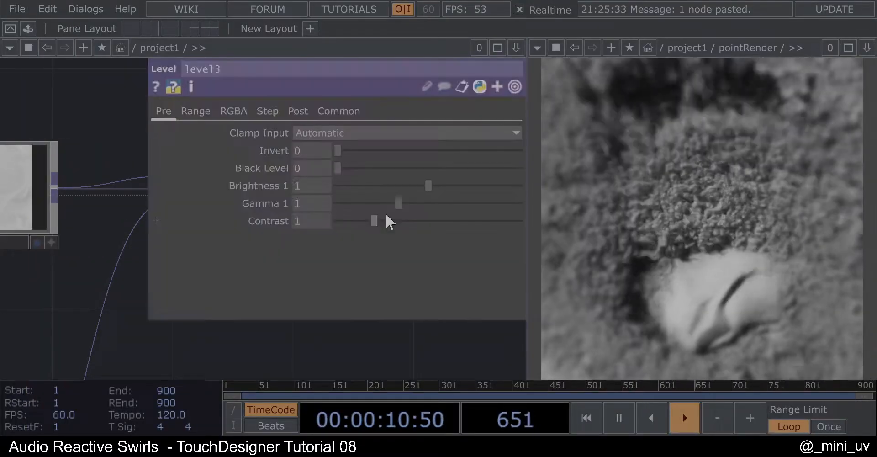
left_click_drag(341, 346, 103, 300)
left_click_drag(398, 204, 356, 211)
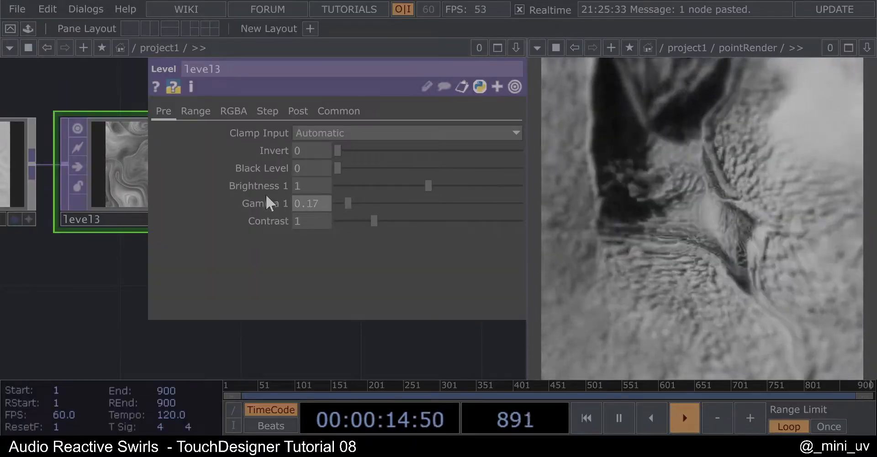
key("p")
scroll(206, 217, "up", 5)
scroll(221, 229, "down", 8)
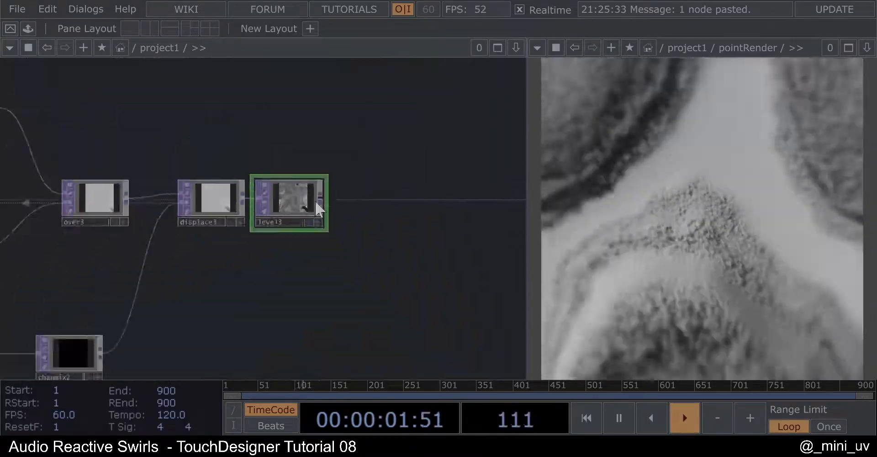
- Set the Strength of slope3 to 1 and inspect the resulting level3 output
scroll(125, 228, "up", 5)
left_click(228, 289)
key("p")
left_click(294, 237)
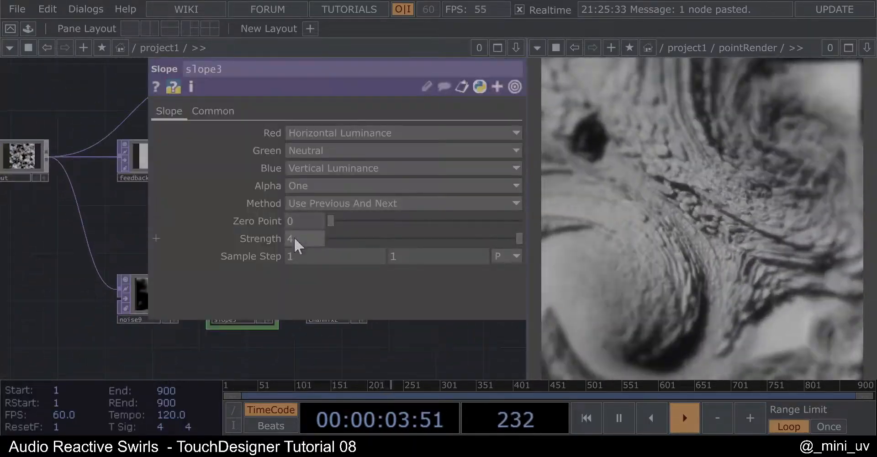
type("1")
key("Return")
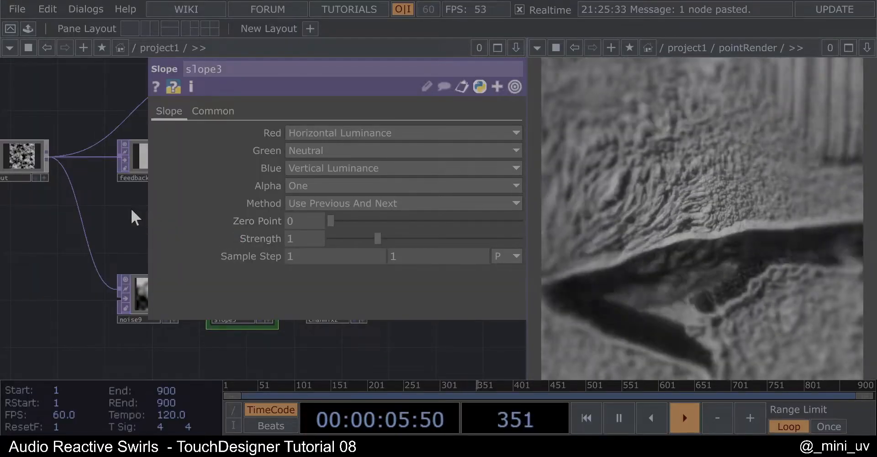
key("p")
scroll(508, 136, "up", 4)
left_click_drag(366, 98, 218, 103)
scroll(450, 162, "up", 7)
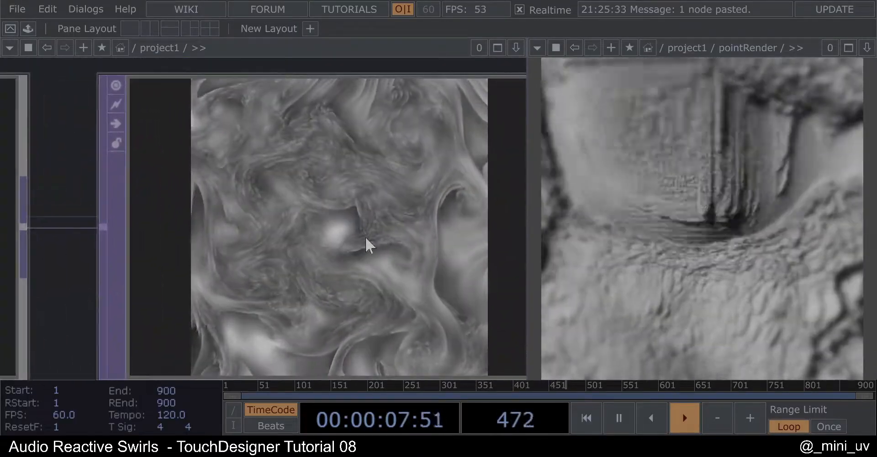
- Insert a Blur TOP on the connection between edge1 and over3
scroll(388, 221, "up", 3)
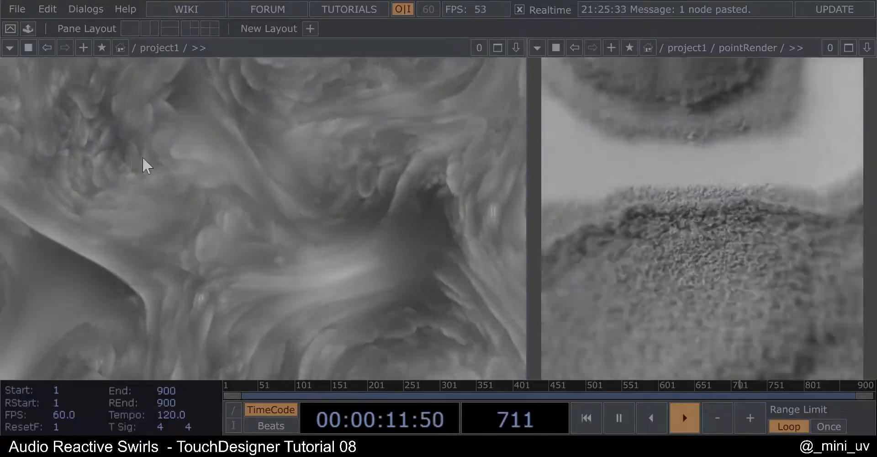
scroll(231, 169, "down", 5)
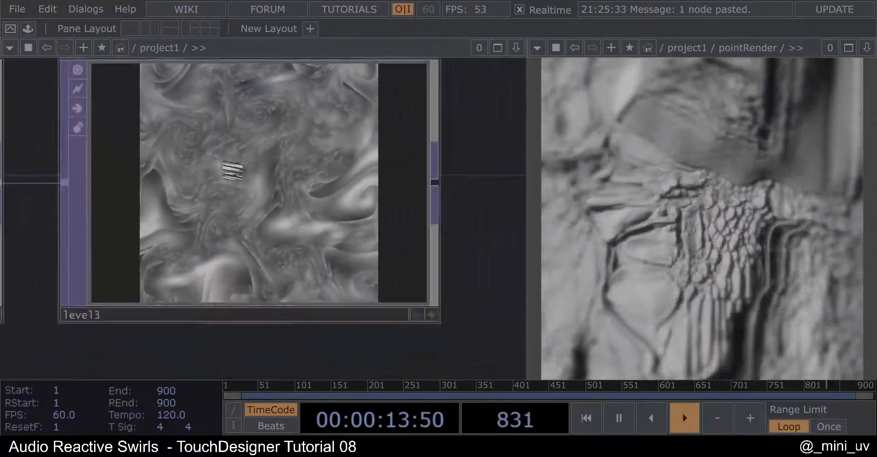
scroll(230, 187, "up", 4)
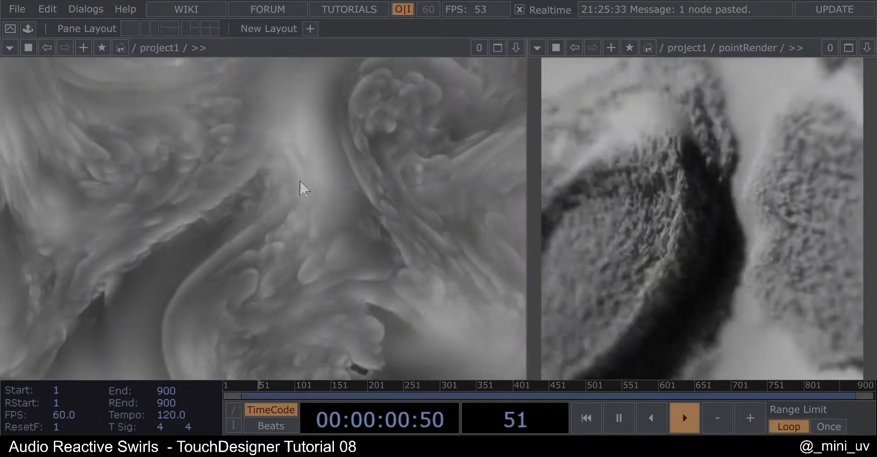
scroll(286, 190, "down", 8)
scroll(376, 225, "down", 6)
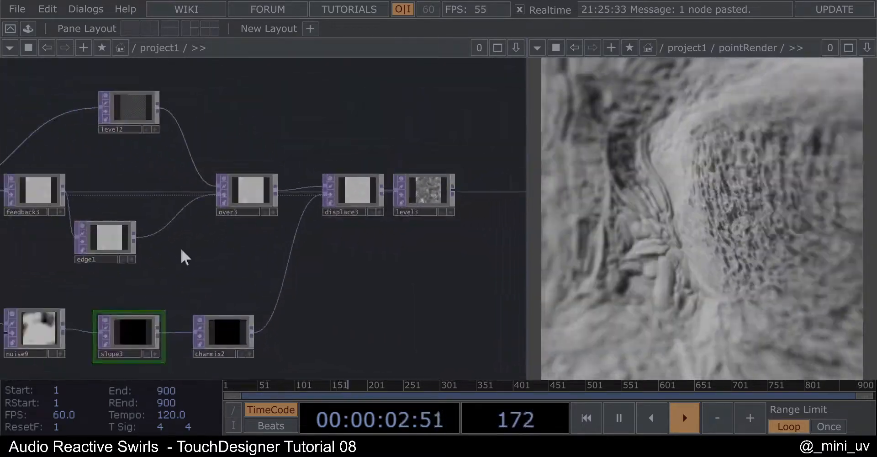
right_click(167, 215)
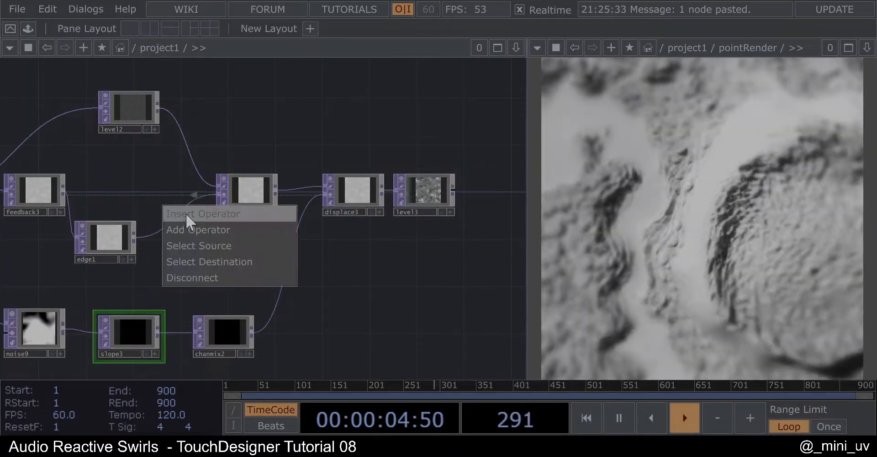
left_click(186, 215)
type("bl")
left_click(39, 115)
left_click(187, 233)
- Examine the softened swirl pattern in level3's output, close up and as a whole
scroll(434, 183, "up", 6)
scroll(366, 233, "up", 6)
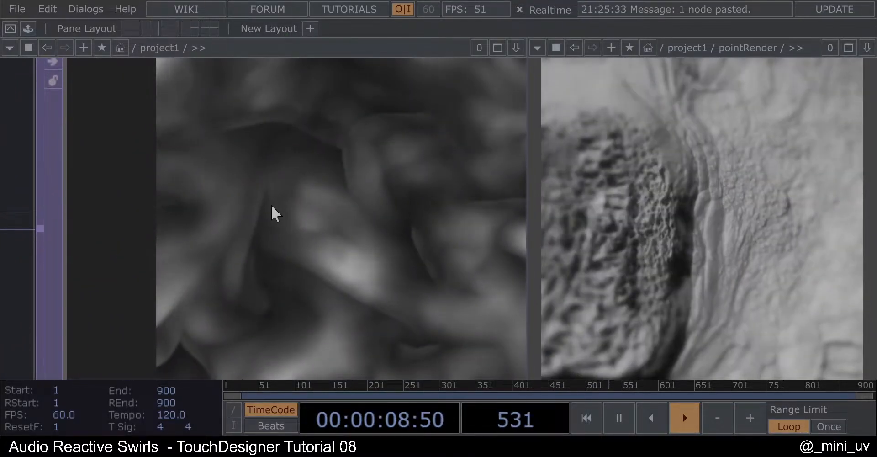
scroll(283, 215, "down", 5)
scroll(320, 226, "up", 6)
scroll(293, 227, "down", 3)
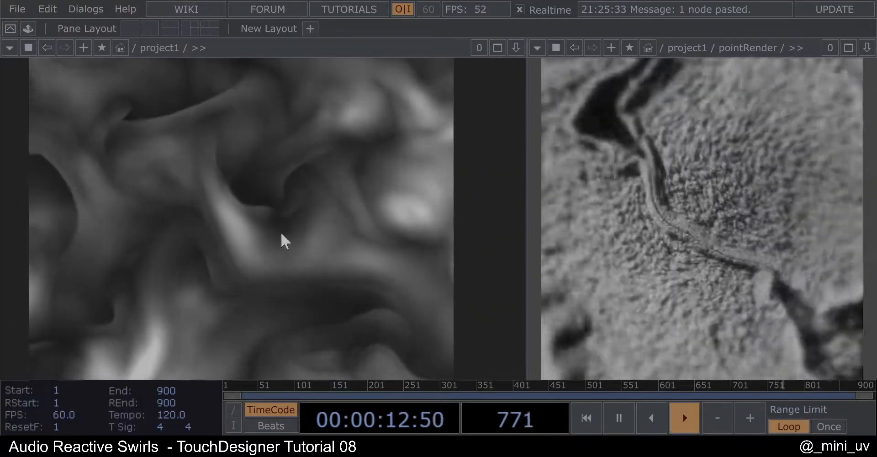
scroll(274, 228, "down", 2)
scroll(270, 224, "down", 2)
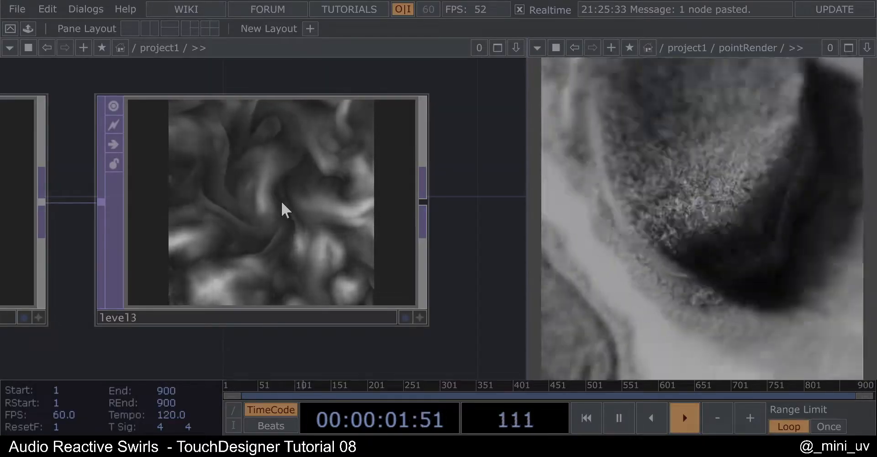
scroll(254, 221, "down", 2)
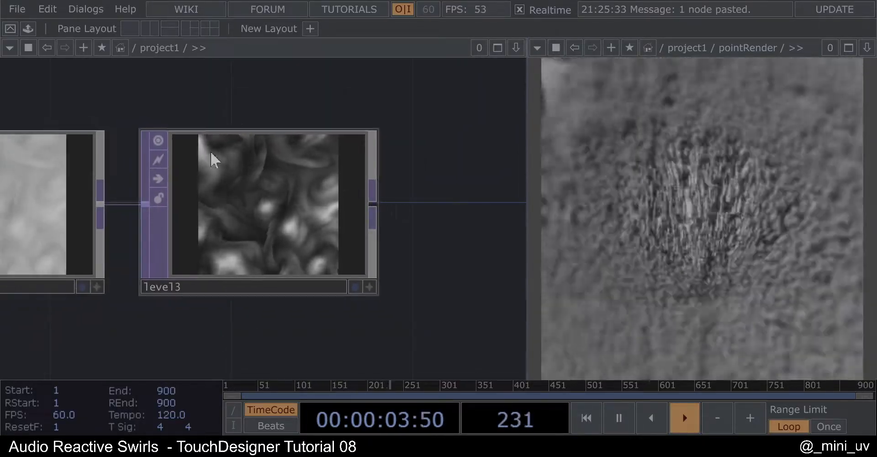
- Turn off the viewers of level3 and displace3
scroll(256, 197, "up", 1)
scroll(256, 196, "up", 1)
left_click(110, 115)
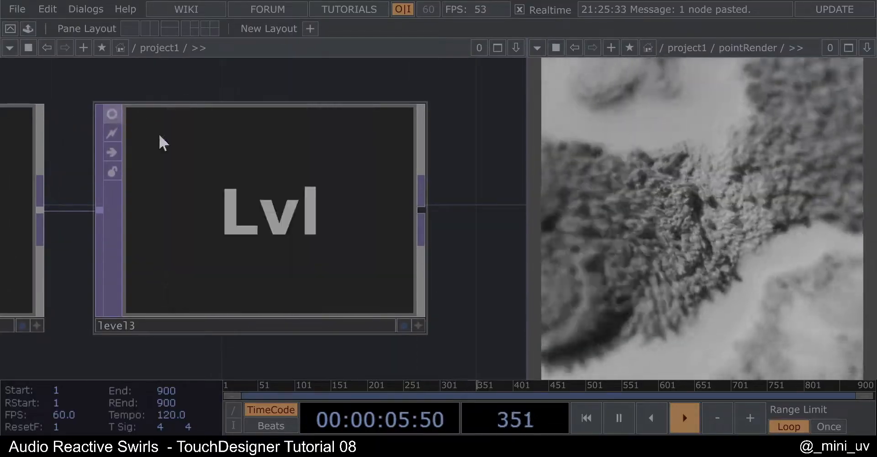
scroll(230, 231, "down", 4)
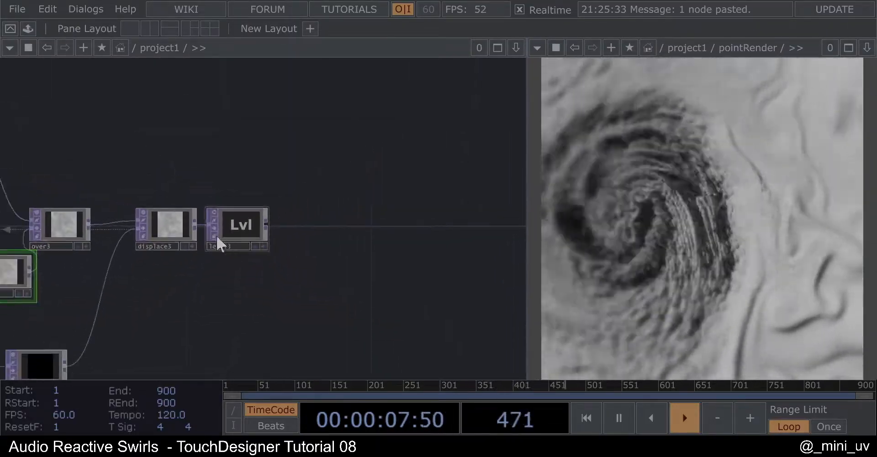
left_click(143, 213)
- Survey the finished audio-reactive network and compare its edge, blur and cross branches with the rebuilt chain
left_click_drag(125, 176, 235, 172)
scroll(188, 205, "down", 2)
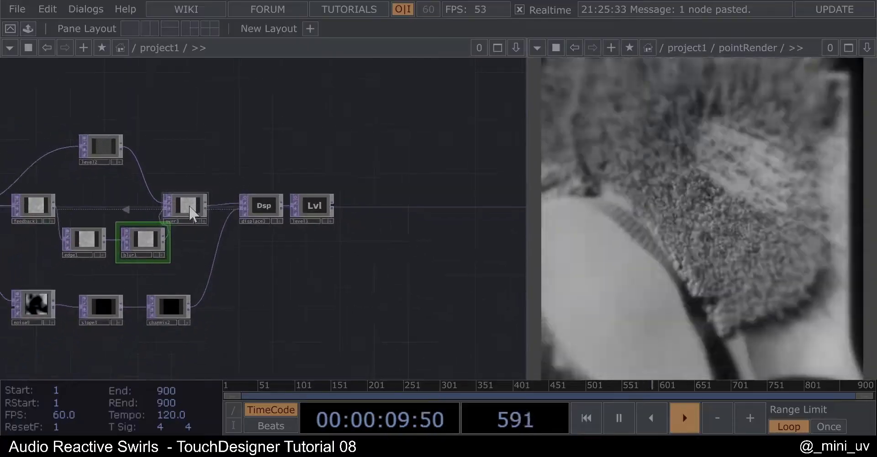
scroll(220, 170, "down", 3)
left_click_drag(253, 208, 266, 314)
left_click_drag(175, 182, 138, 339)
left_click_drag(284, 277, 206, 318)
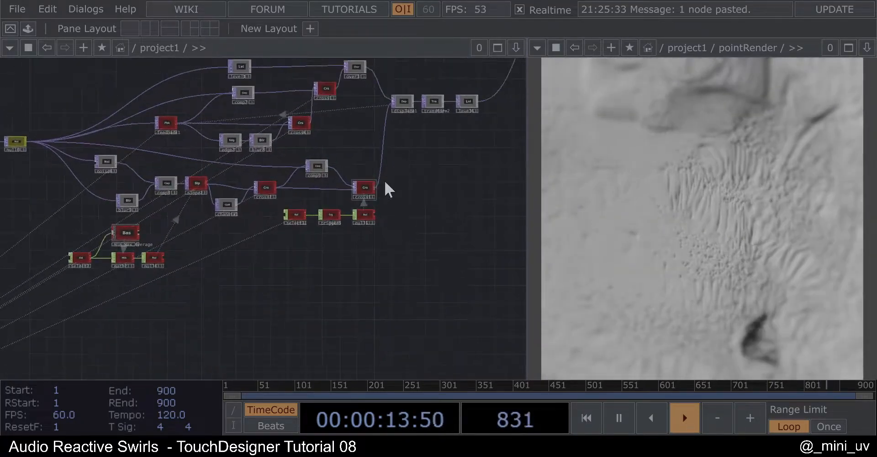
left_click_drag(427, 184, 419, 229)
scroll(251, 175, "up", 4)
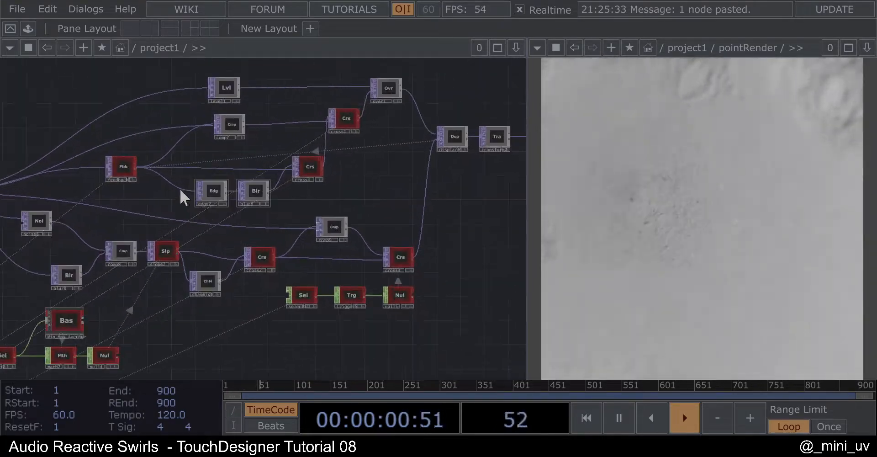
scroll(138, 211, "down", 5)
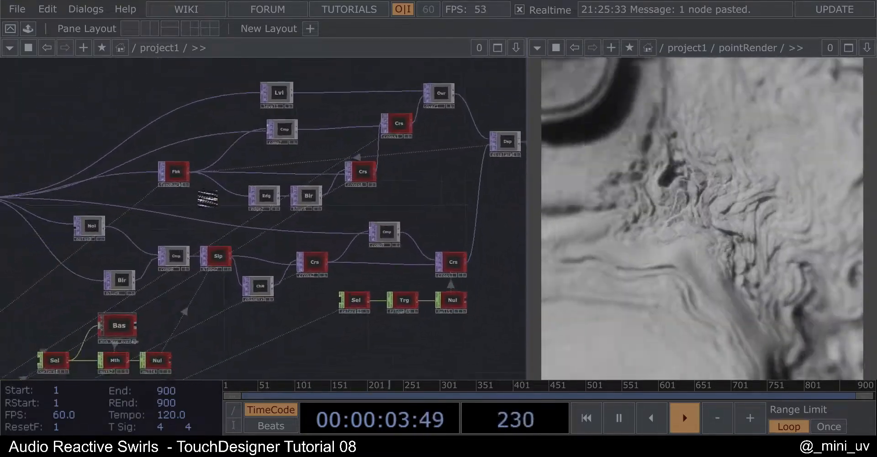
left_click_drag(208, 199, 228, 192)
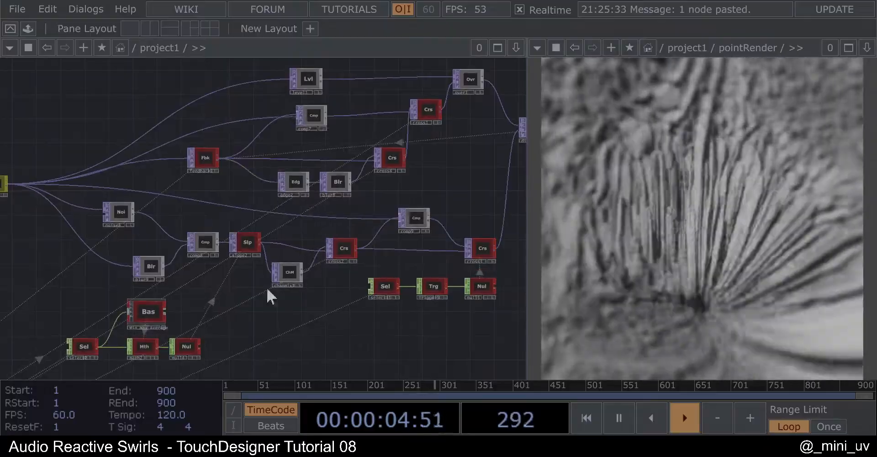
left_click_drag(120, 212, 138, 224)
left_click_drag(56, 144, 111, 134)
- Trace the finished network from the input Null through noise, slope2 and chanmix1 to the Displace and feedback nodes
left_click(54, 177)
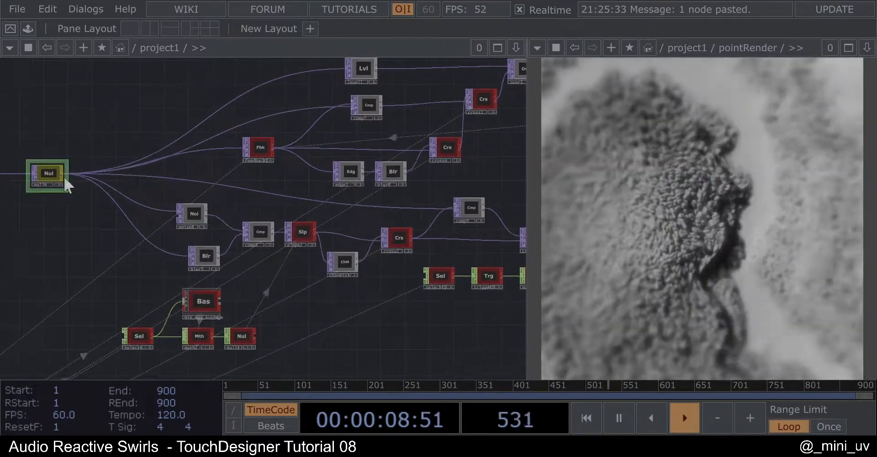
left_click(193, 214)
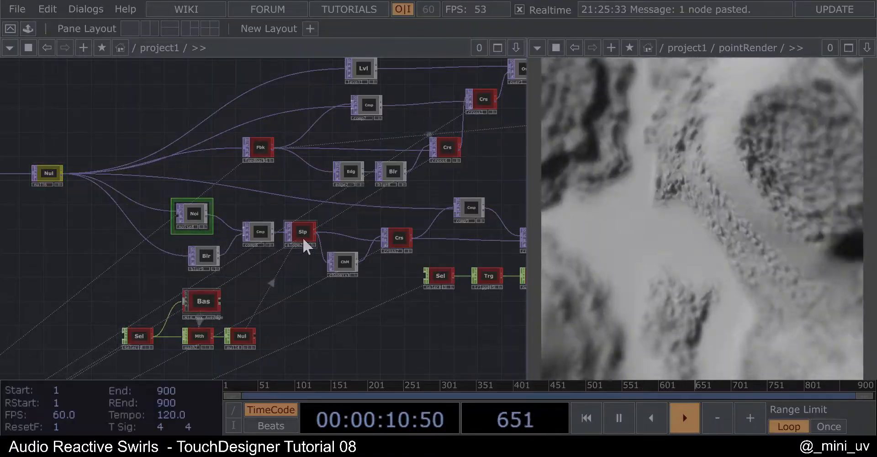
left_click(302, 234)
left_click(347, 263)
left_click_drag(373, 200, 151, 242)
left_click(366, 162)
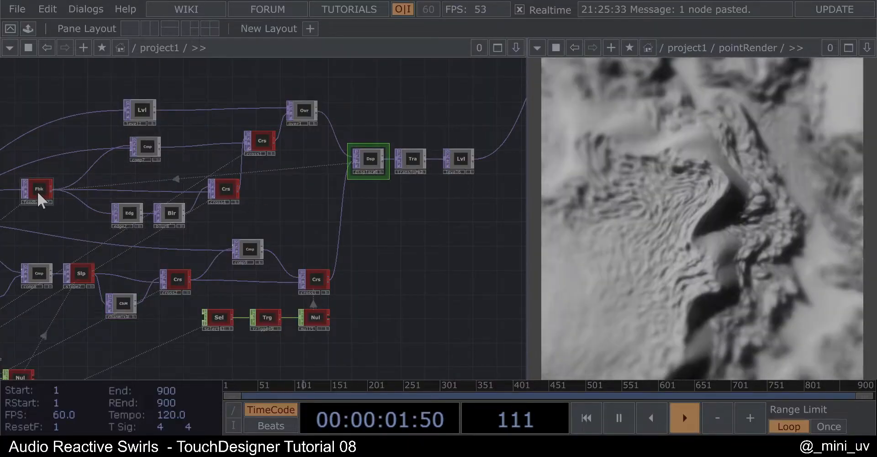
left_click(37, 191)
left_click_drag(302, 192, 374, 140)
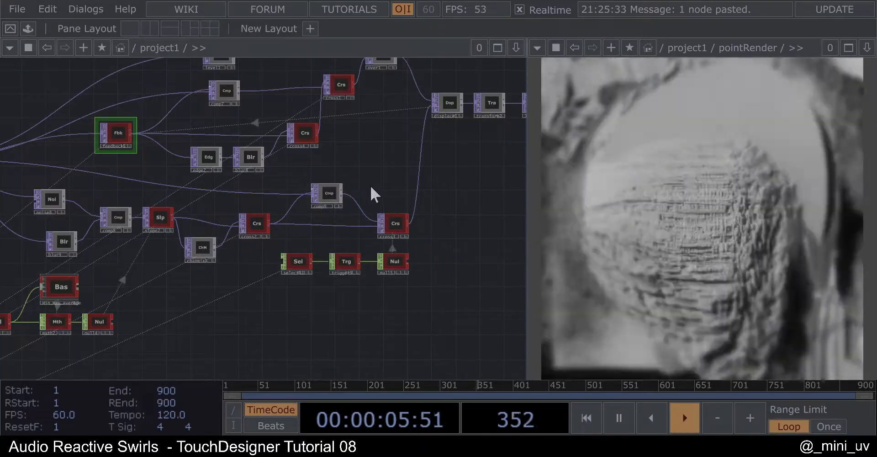
- Review how the audio CHOP network is linked to the swirl network's Cross and Slope nodes
scroll(369, 184, "down", 3)
scroll(149, 235, "up", 3)
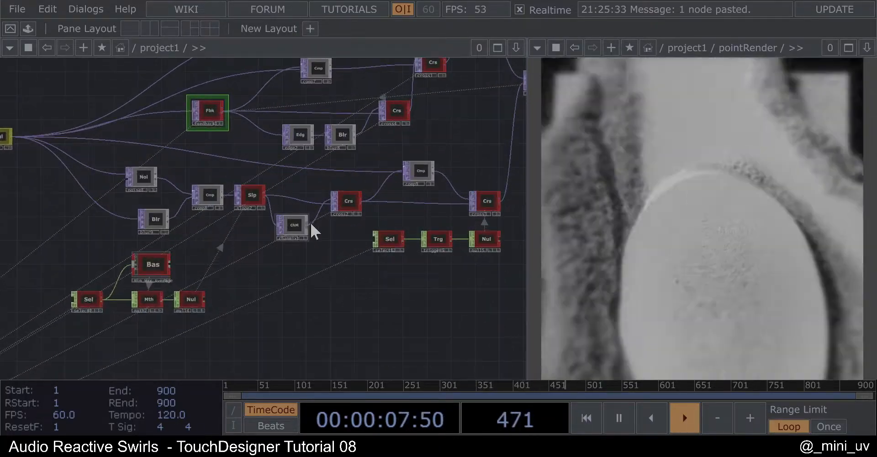
scroll(261, 199, "up", 3)
left_click_drag(202, 252, 231, 209)
scroll(237, 278, "down", 1)
scroll(237, 278, "down", 10)
left_click_drag(205, 294, 342, 208)
scroll(89, 264, "up", 5)
scroll(99, 291, "down", 6)
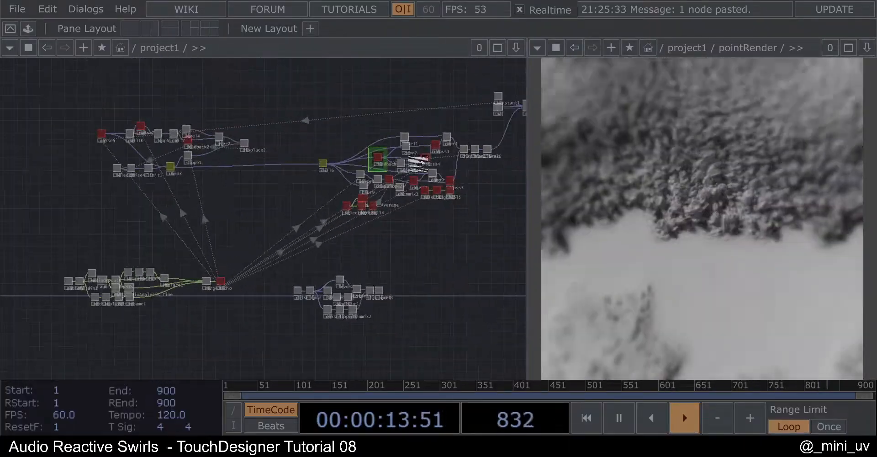
scroll(416, 159, "up", 9)
left_click_drag(351, 222, 209, 223)
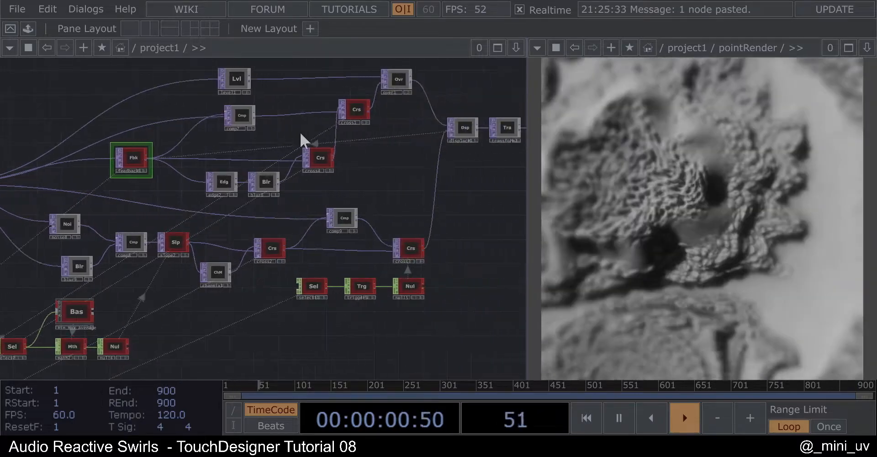
- Check the audio expression driving the Cross parameter of cross2
scroll(412, 262, "up", 2)
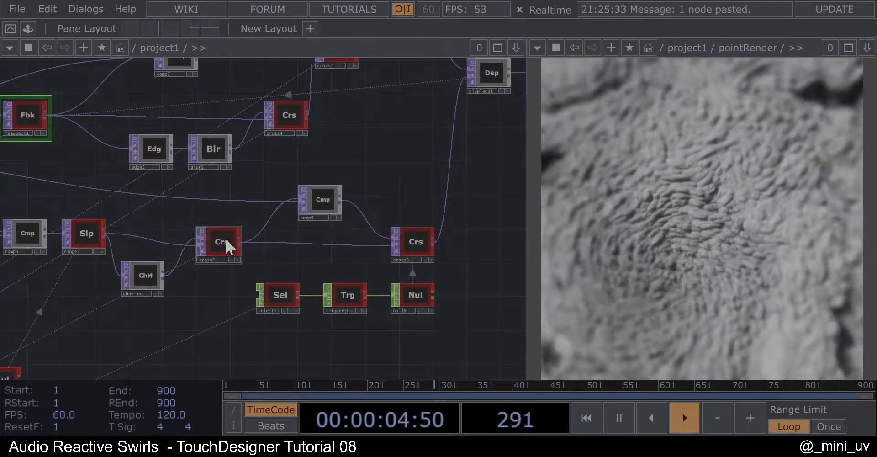
left_click(226, 237)
key("p")
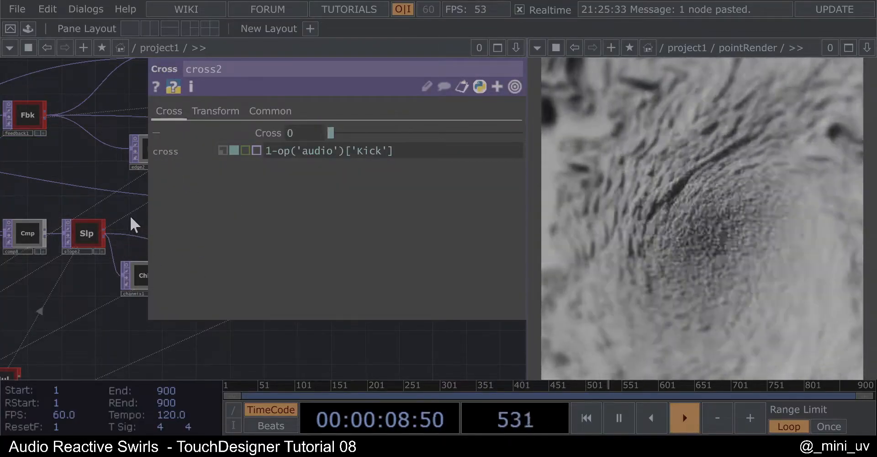
key("p")
- Examine how slope2 and chanmix1 feed the two inputs of cross2
scroll(130, 215, "up", 4)
left_click_drag(201, 210, 289, 196)
left_click(168, 221)
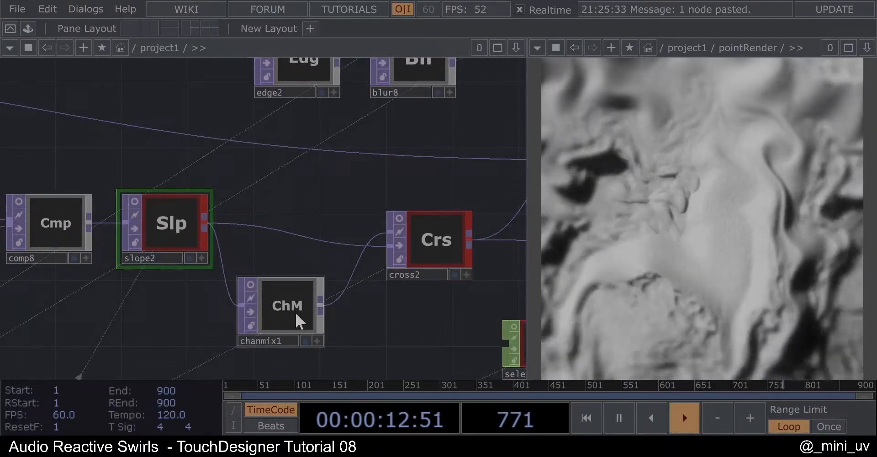
left_click(295, 311)
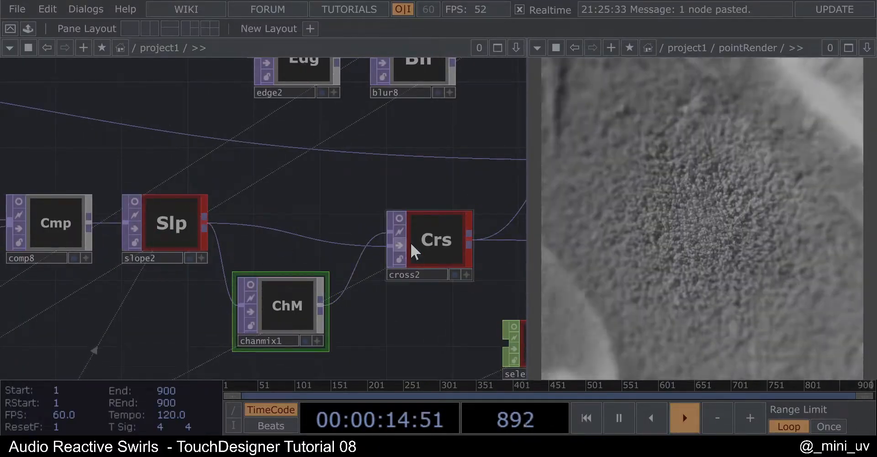
left_click(418, 242)
key("p")
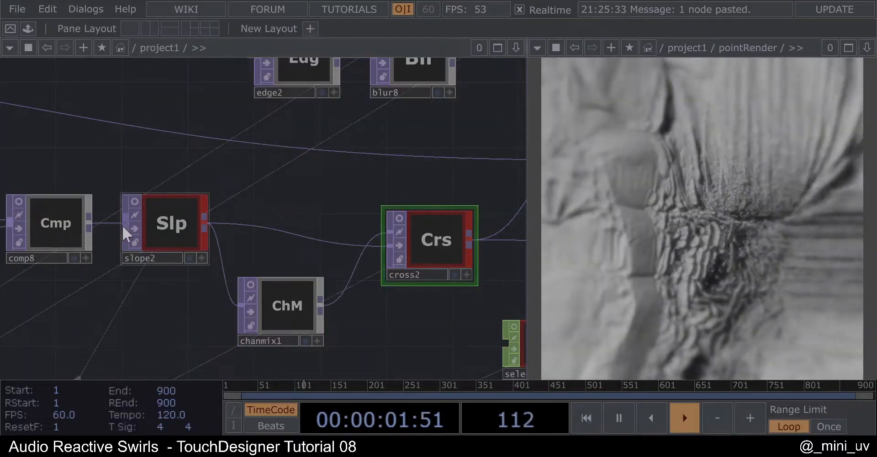
left_click(289, 302)
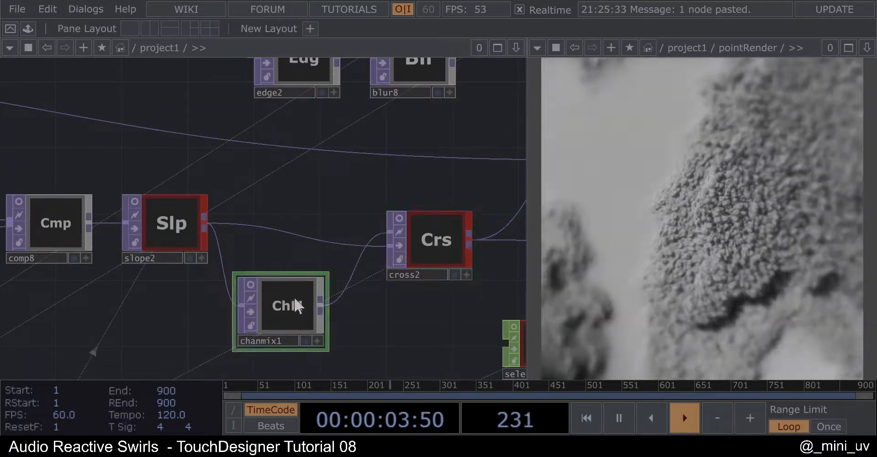
left_click_drag(312, 253, 266, 224)
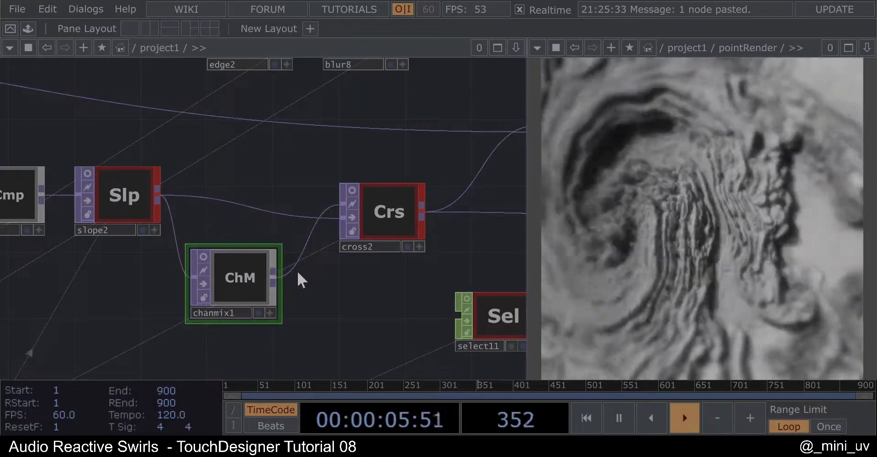
left_click(145, 187)
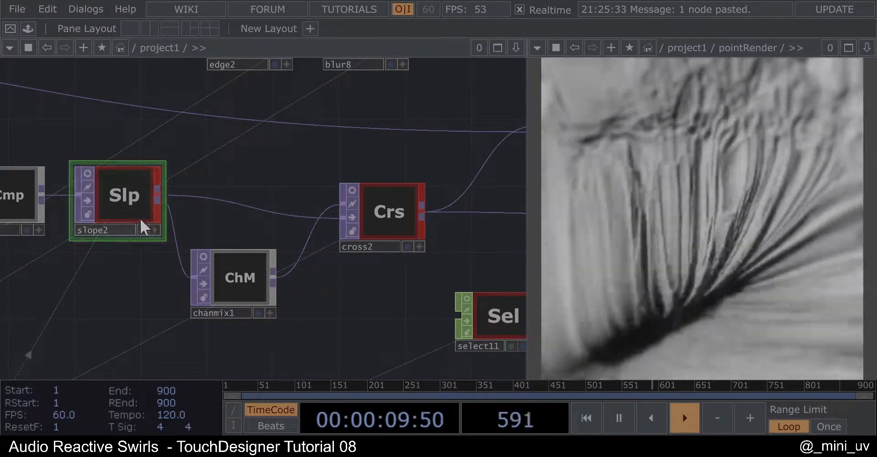
- Inspect the Composite branch feeding cross3 and the expression driving its Cross parameter
scroll(171, 216, "down", 5)
left_click_drag(452, 153, 407, 172)
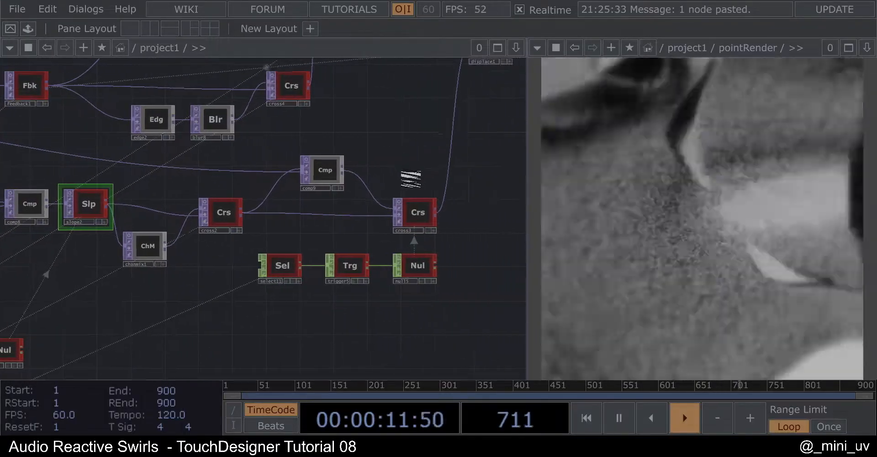
scroll(402, 173, "down", 3)
left_click(346, 172)
left_click_drag(125, 151, 157, 152)
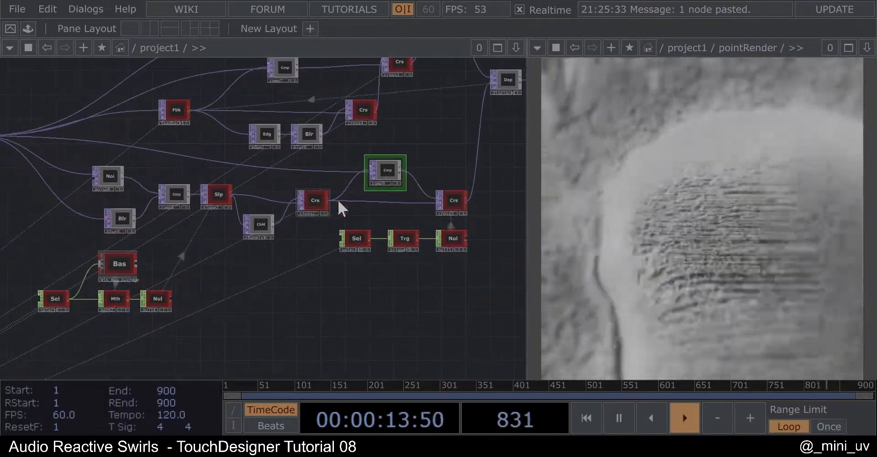
scroll(333, 202, "down", 3)
scroll(379, 203, "up", 3)
left_click(322, 241)
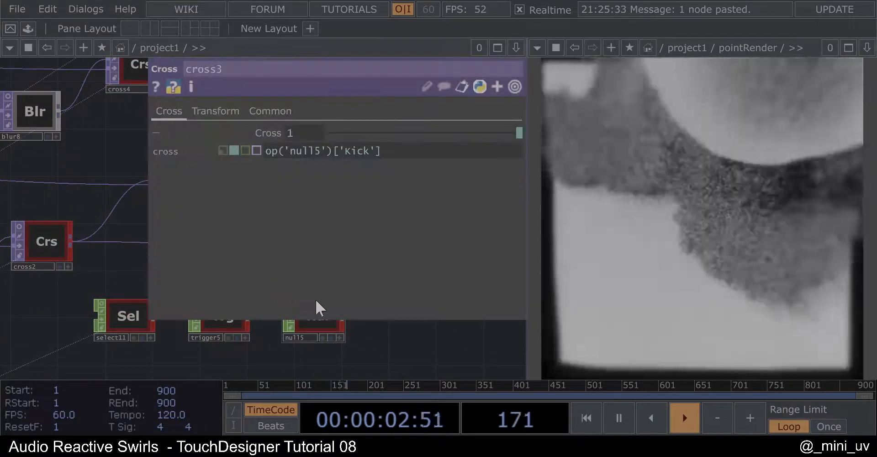
key("p")
- Turn on the viewer of null5 to display its Kick channel
scroll(309, 312, "up", 3)
left_click(271, 297)
left_click_drag(133, 210, 223, 171)
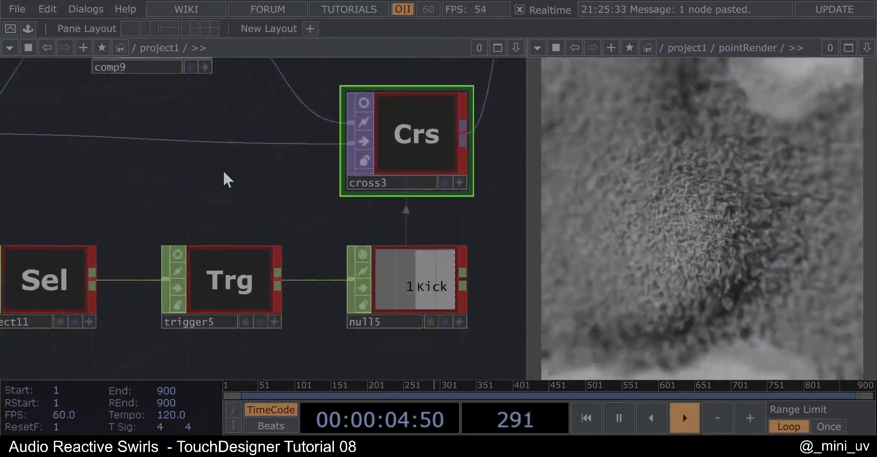
- Turn on the viewers of select11 and trigger5 to display the Kick channel along the chain
scroll(251, 157, "down", 2)
left_click(69, 226)
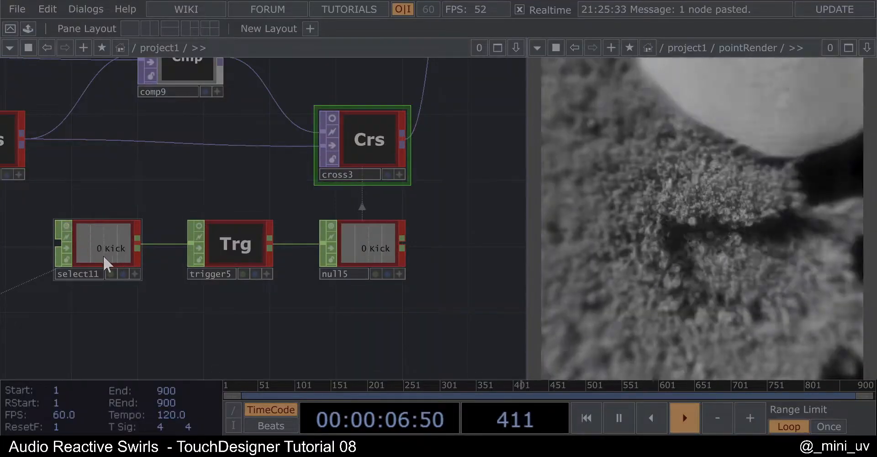
left_click(103, 246)
left_click(200, 225)
left_click(244, 244)
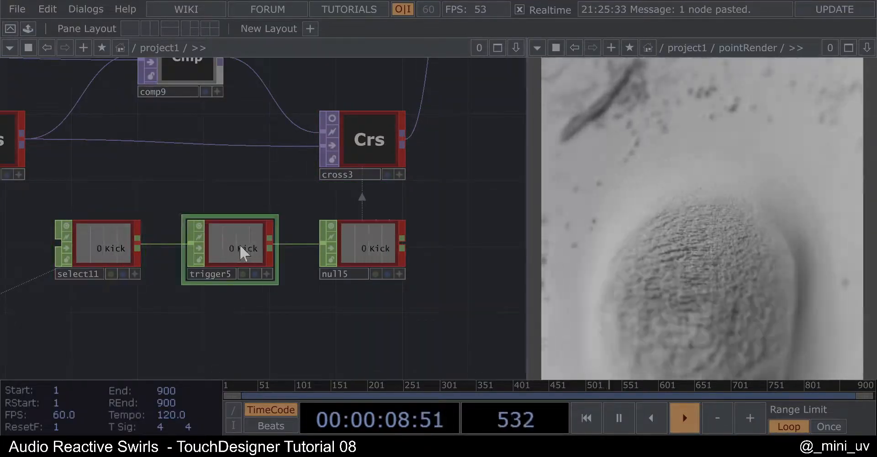
- Check the Attack parameters of trigger5
scroll(242, 251, "up", 3)
scroll(237, 255, "down", 2)
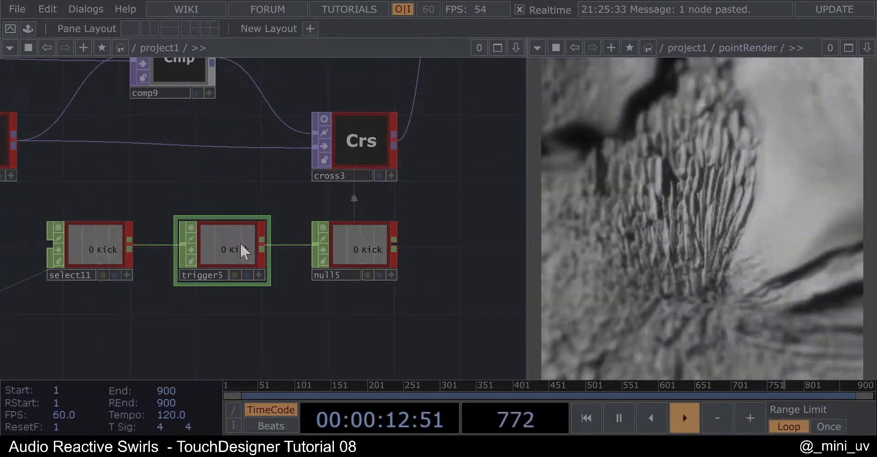
key("p")
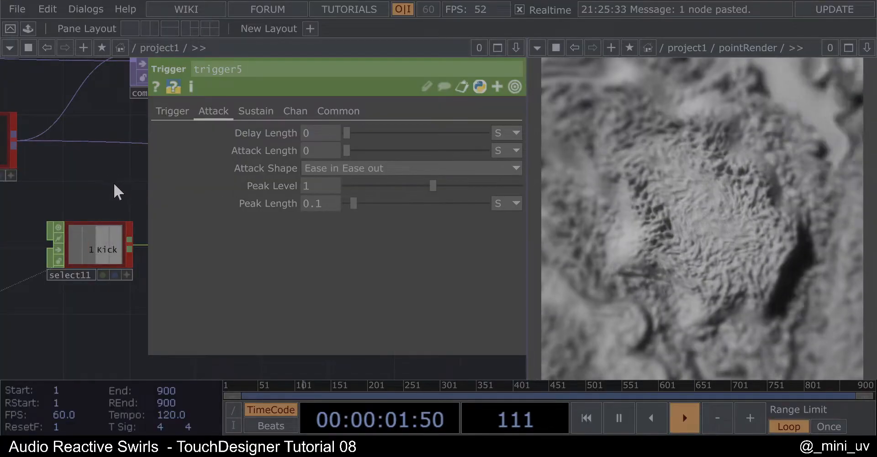
key("p")
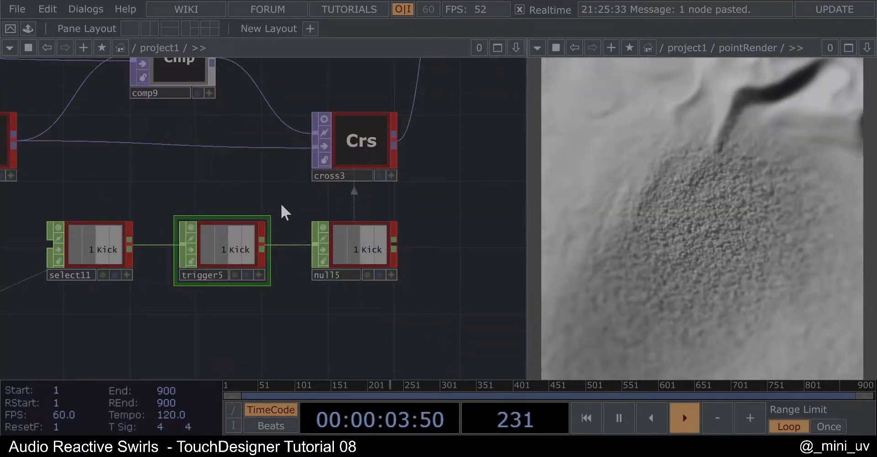
- Examine how the Composite, Edge and Blur branches feed the upper Cross nodes and how the audio links reach the network
scroll(354, 225, "down", 4)
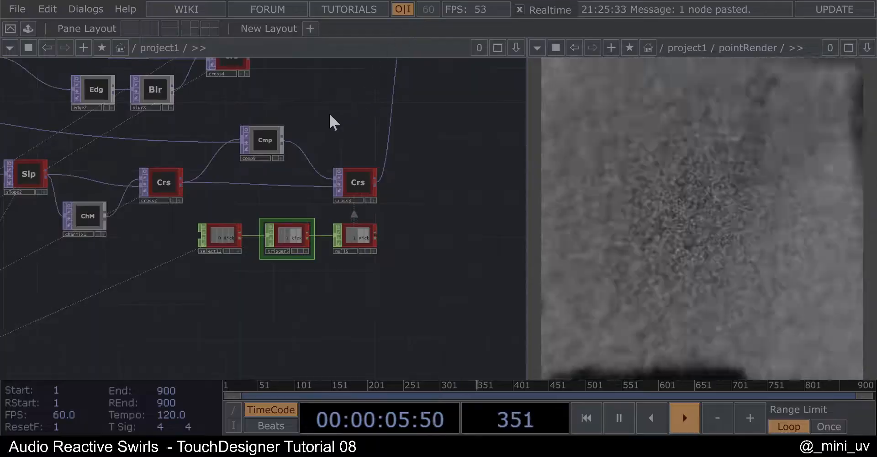
scroll(329, 114, "down", 3)
left_click(274, 139)
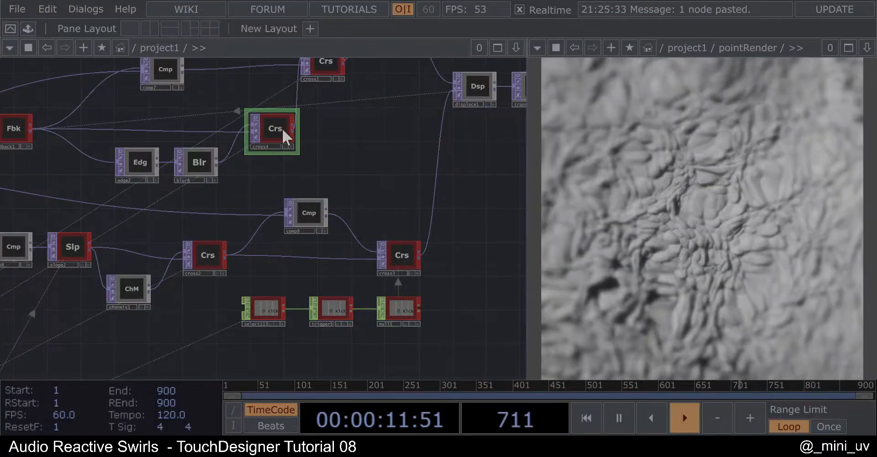
left_click_drag(370, 197, 359, 240)
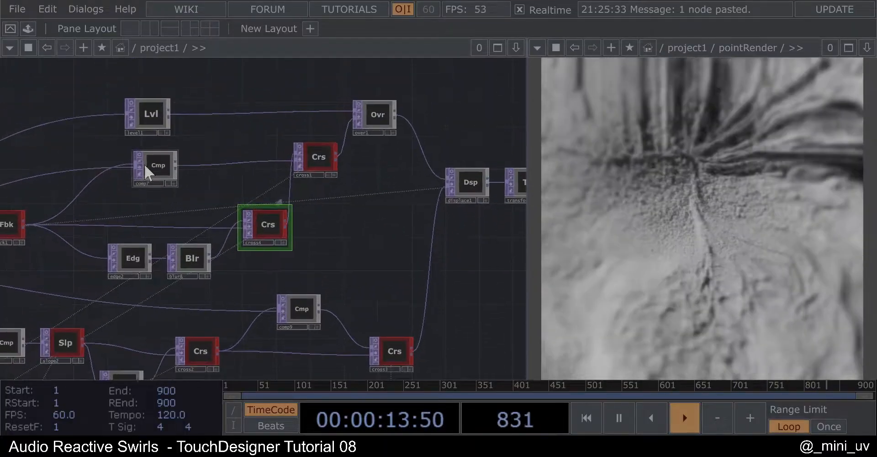
left_click(160, 164)
left_click_drag(262, 129, 347, 124)
scroll(267, 161, "down", 3)
left_click_drag(94, 148, 189, 130)
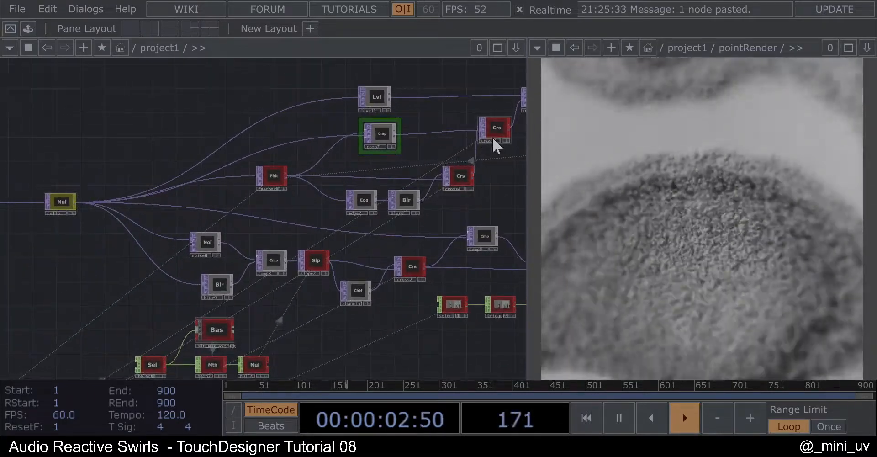
left_click_drag(275, 74, 261, 44)
scroll(206, 187, "down", 3)
left_click_drag(282, 235, 263, 209)
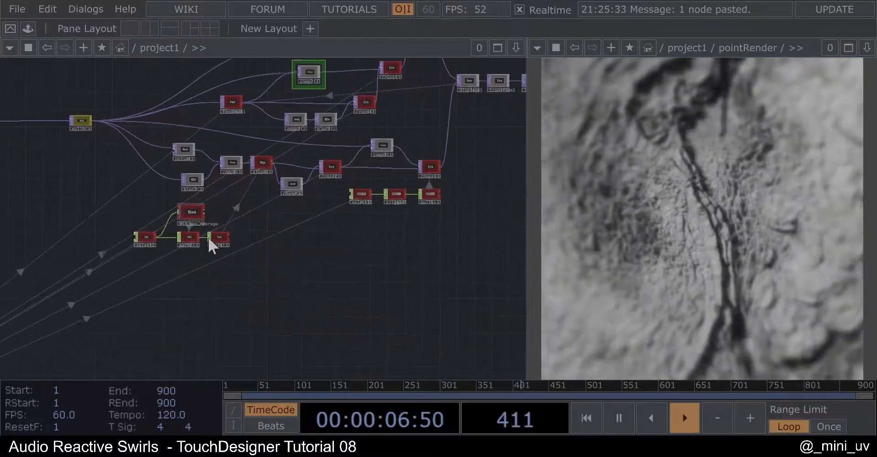
- Turn on the viewer of select2 to display its low channel
scroll(204, 237, "up", 7)
left_click_drag(4, 222, 73, 203)
scroll(73, 204, "up", 1)
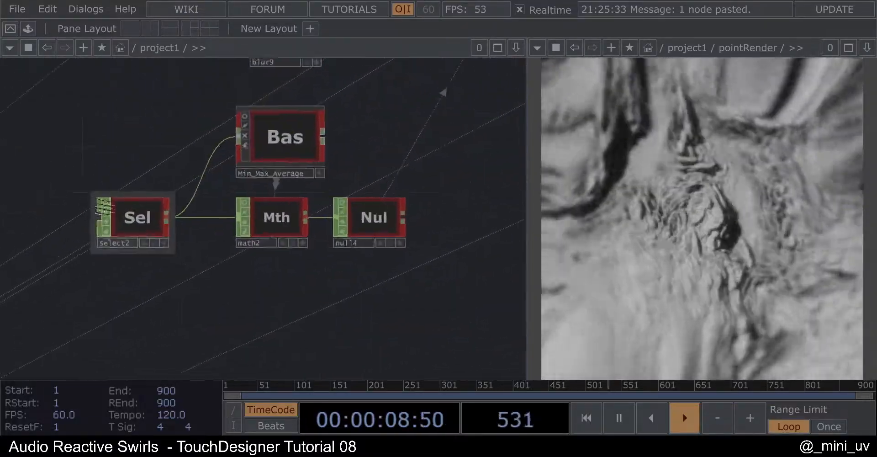
scroll(91, 207, "up", 1)
left_click(110, 205)
scroll(156, 226, "up", 4)
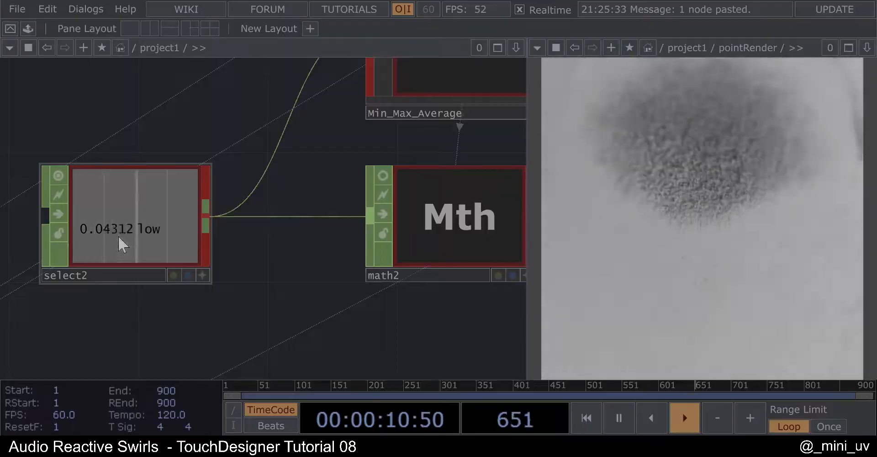
scroll(118, 235, "down", 5)
scroll(63, 232, "up", 1)
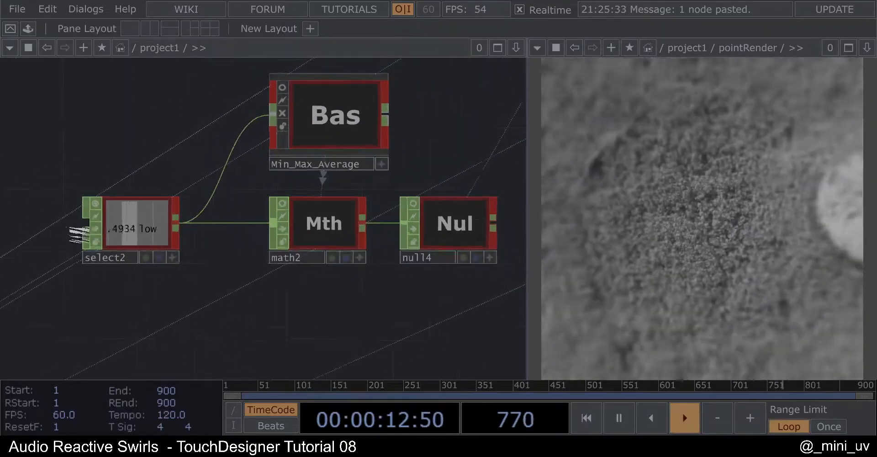
scroll(69, 232, "up", 4)
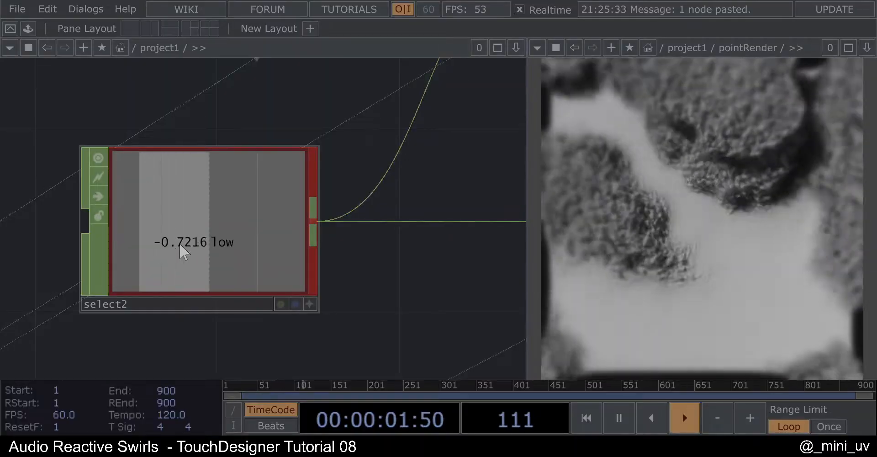
scroll(169, 244, "down", 6)
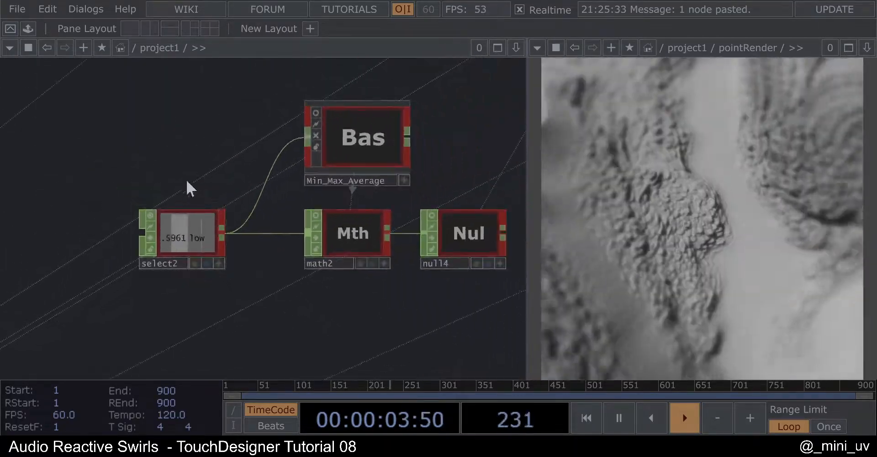
- Review the parameters of math2
scroll(274, 230, "up", 3)
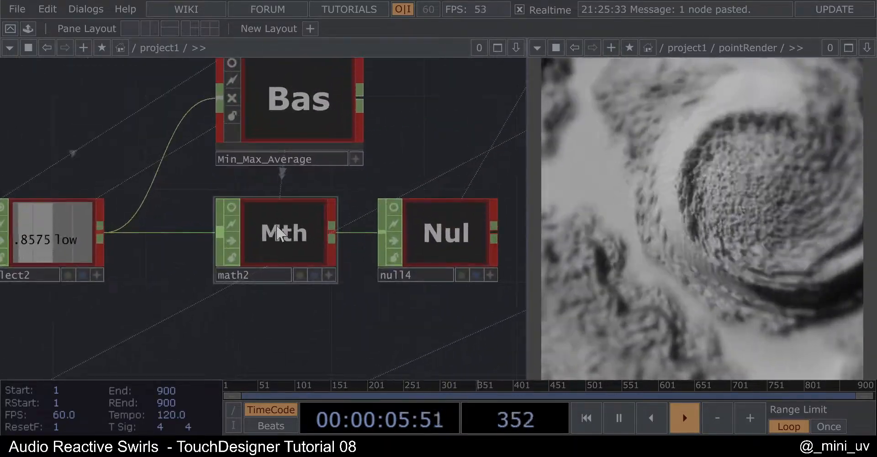
left_click(281, 233)
key("p")
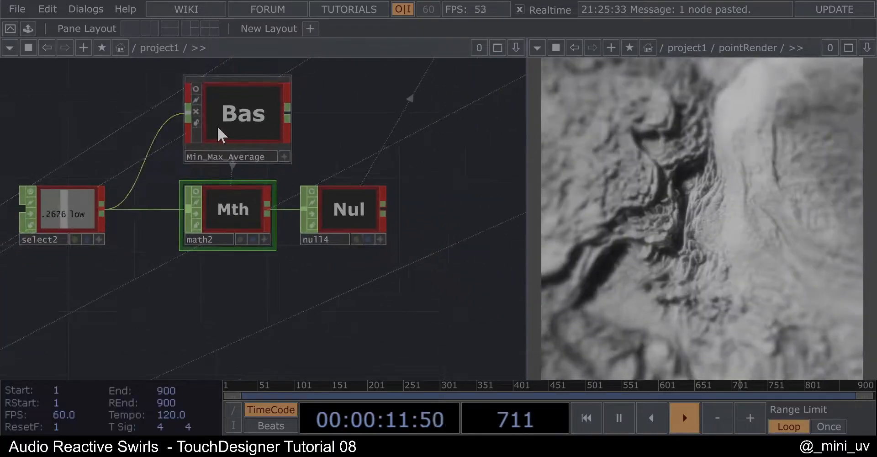
- Temporarily display the min, max and average channels of the Min_Max_Average base
left_click(199, 93)
left_click(196, 88)
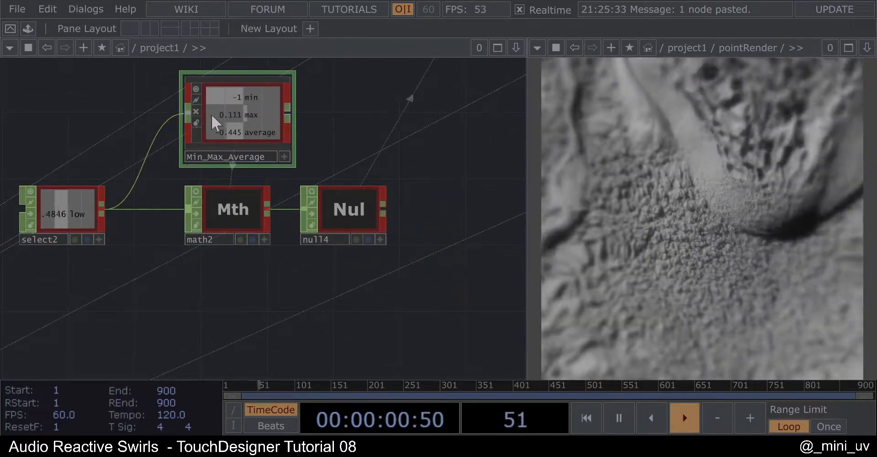
left_click(194, 90)
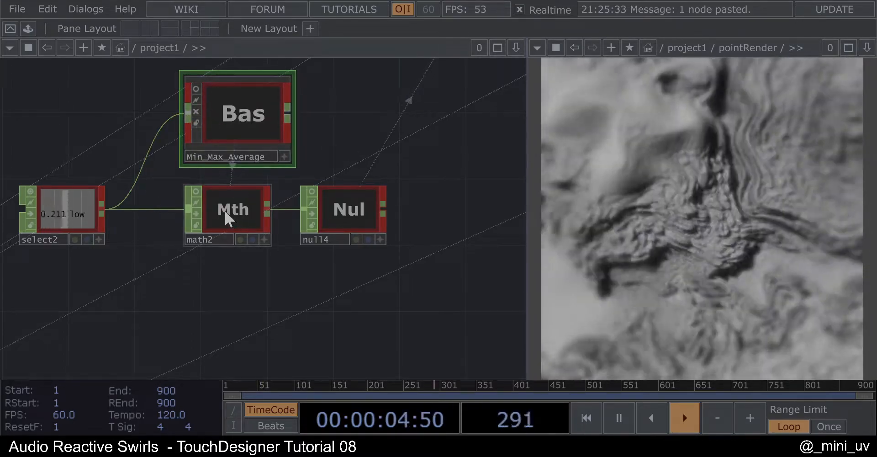
- Check the target TOP and the audio expression driving the Reset Pulse of feedback2
scroll(107, 153, "down", 5)
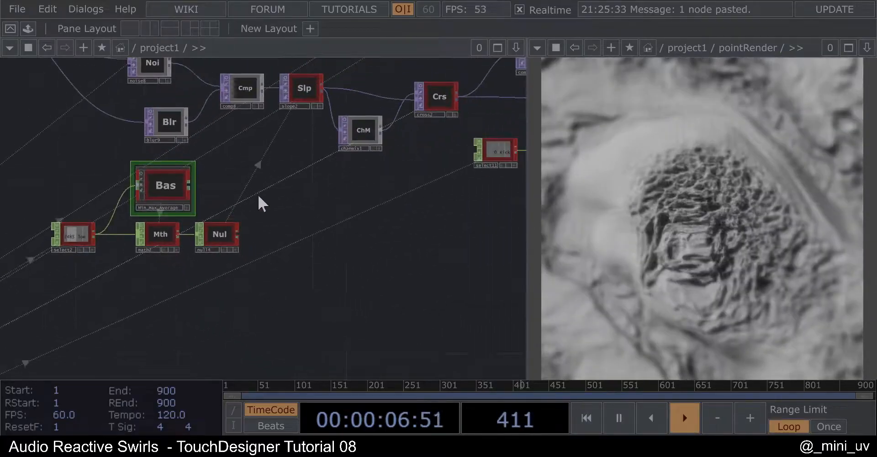
left_click_drag(358, 197, 261, 260)
scroll(262, 250, "down", 3)
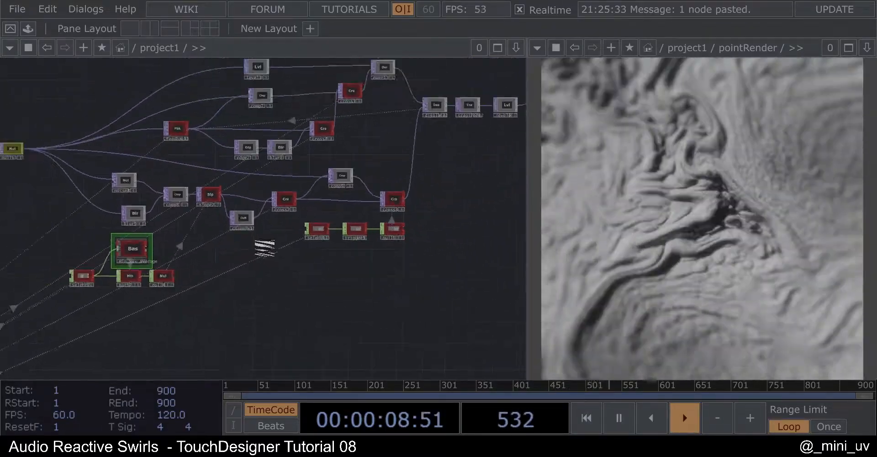
scroll(295, 255, "down", 1)
scroll(295, 256, "down", 3)
left_click_drag(287, 284, 405, 238)
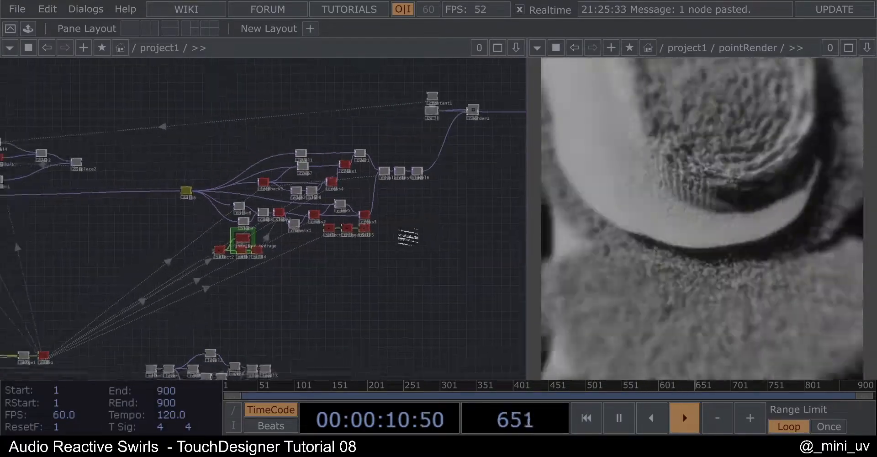
left_click_drag(146, 278, 273, 291)
left_click_drag(226, 207, 271, 232)
left_click_drag(311, 270, 325, 234)
scroll(265, 138, "up", 5)
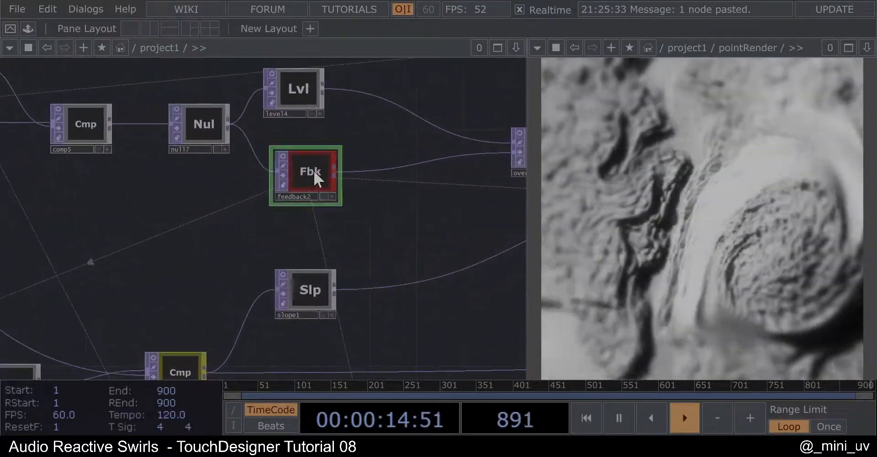
key("p")
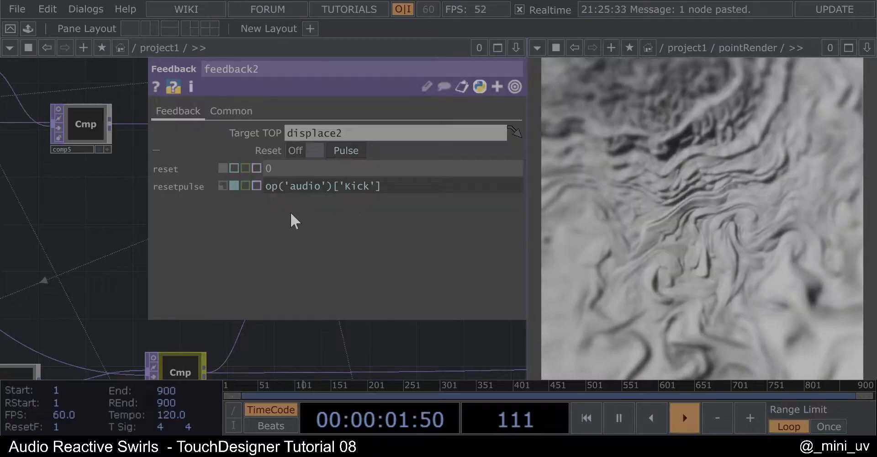
key("p")
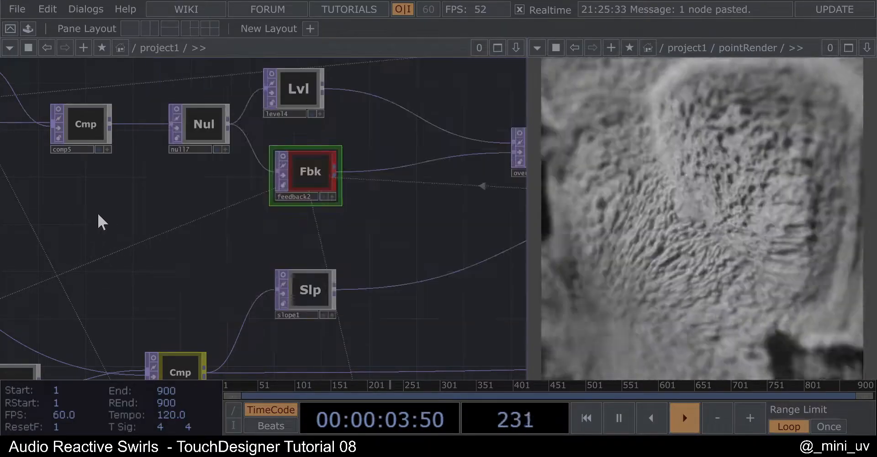
- Look over the swirls network again around its Feedback node and Cross branches
scroll(279, 192, "down", 4)
scroll(279, 189, "down", 6)
left_click_drag(416, 174, 140, 164)
scroll(306, 203, "up", 5)
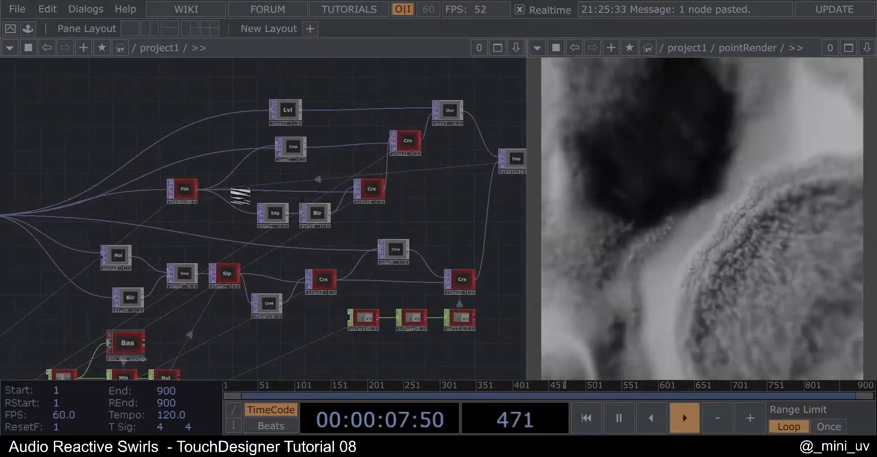
scroll(237, 192, "down", 5)
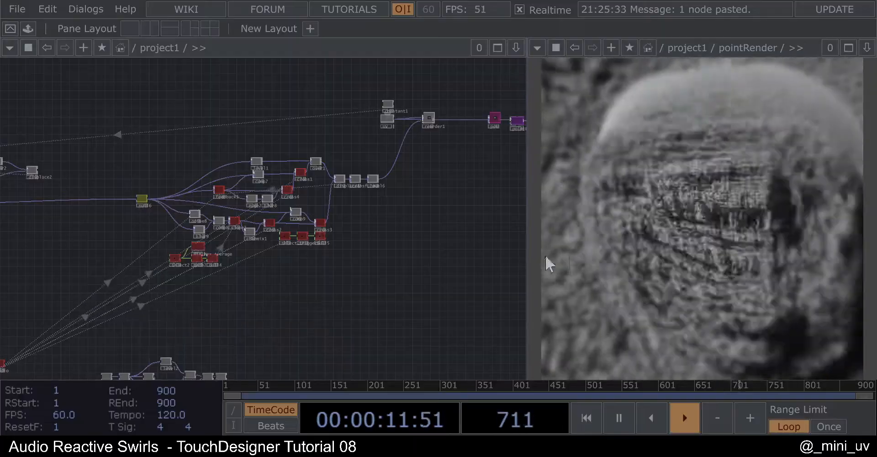
- Inspect the audio source chain from audiofilein1 through null3 to the audioAnalysis container
scroll(187, 290, "down", 3)
left_click_drag(156, 264, 180, 259)
left_click_drag(97, 303, 174, 252)
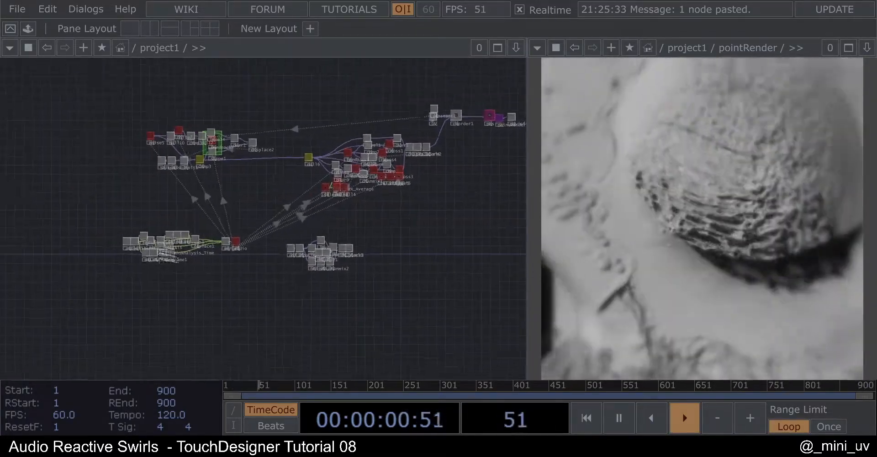
scroll(174, 256, "up", 5)
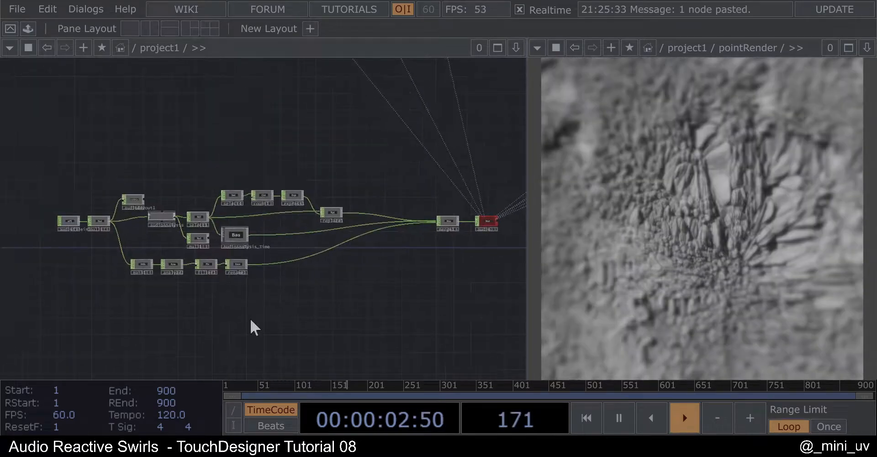
scroll(37, 218, "up", 4)
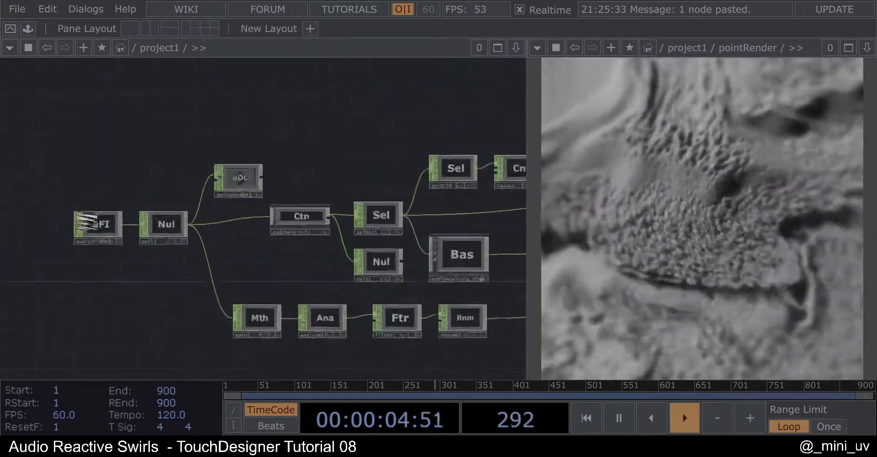
left_click(106, 223)
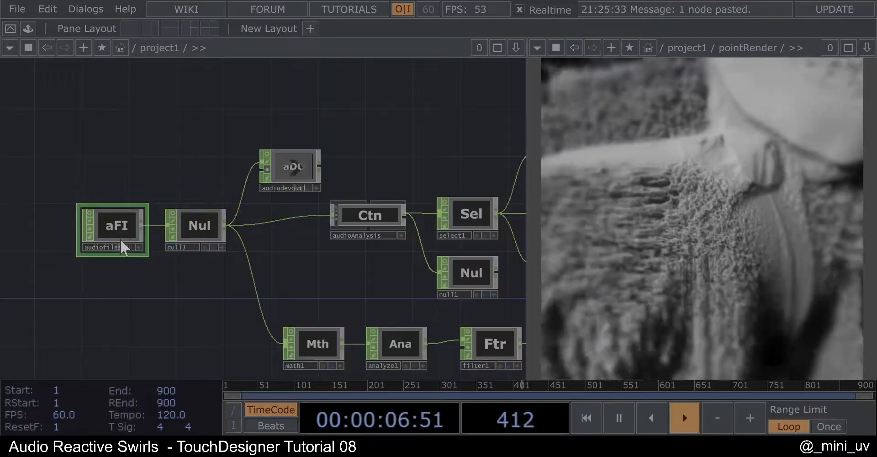
left_click_drag(192, 179, 116, 164)
left_click_drag(301, 199, 285, 210)
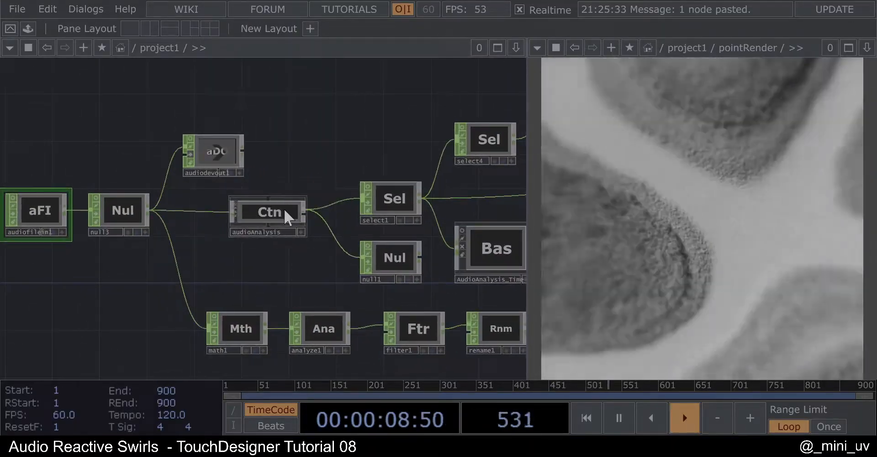
left_click(278, 215)
left_click_drag(356, 135, 286, 119)
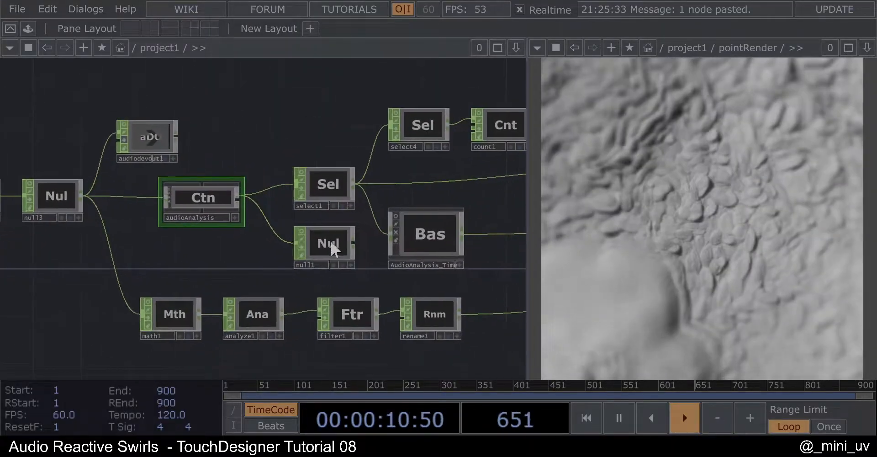
- Turn on the viewer of null1 to display the channels coming from audioAnalysis
scroll(330, 242, "up", 2)
scroll(330, 244, "up", 1)
scroll(289, 232, "up", 3)
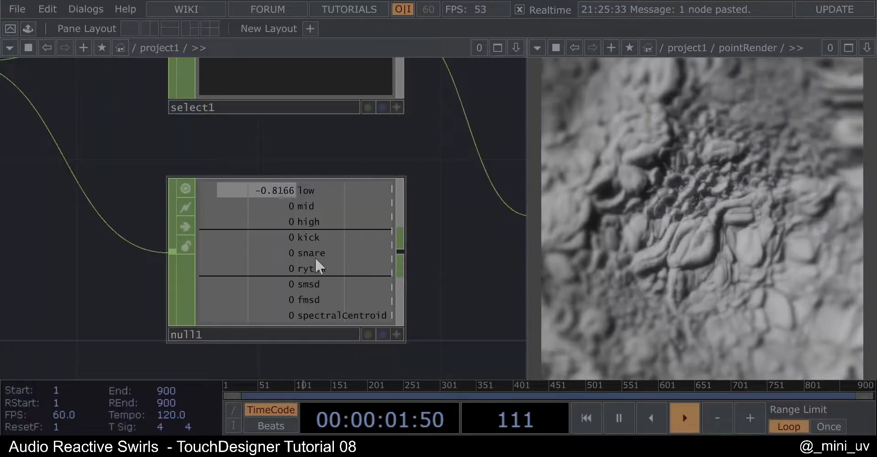
scroll(302, 272, "down", 4)
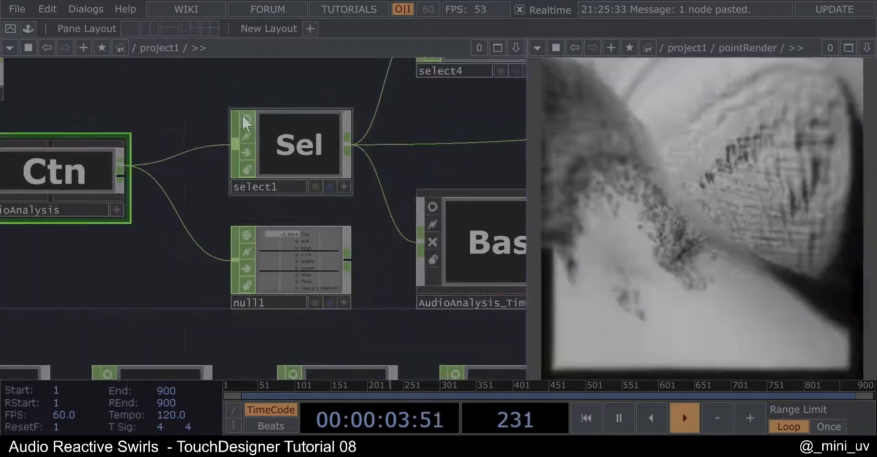
- Turn on the viewer of select1 to display its Kick, Snare and low channels
left_click(244, 117)
scroll(329, 123, "up", 2)
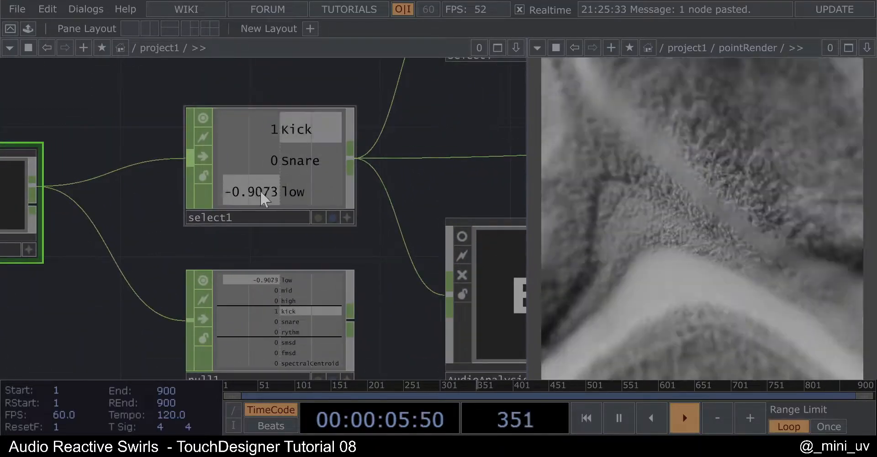
scroll(275, 193, "down", 5)
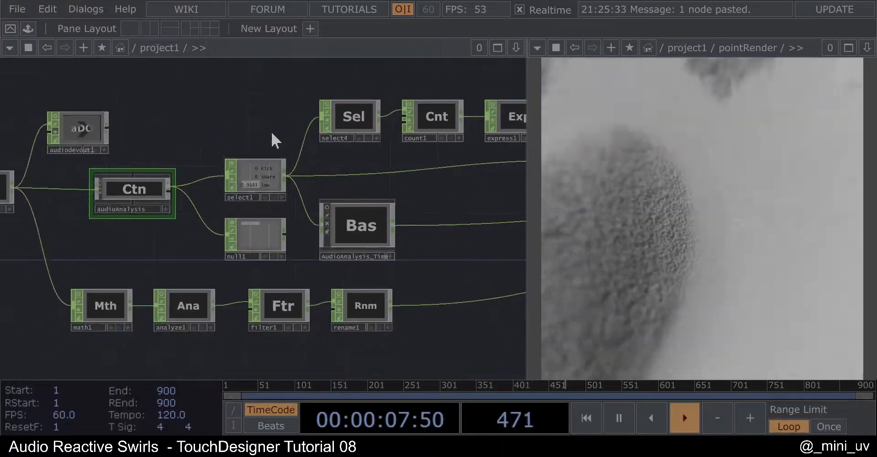
- Select math1, analyze1, filter1 and rename1 together and turn on their viewers
left_click_drag(271, 110, 276, 95)
left_click_drag(137, 232, 181, 199)
right_click_drag(94, 320, 428, 242)
middle_click_drag(87, 249, 138, 249)
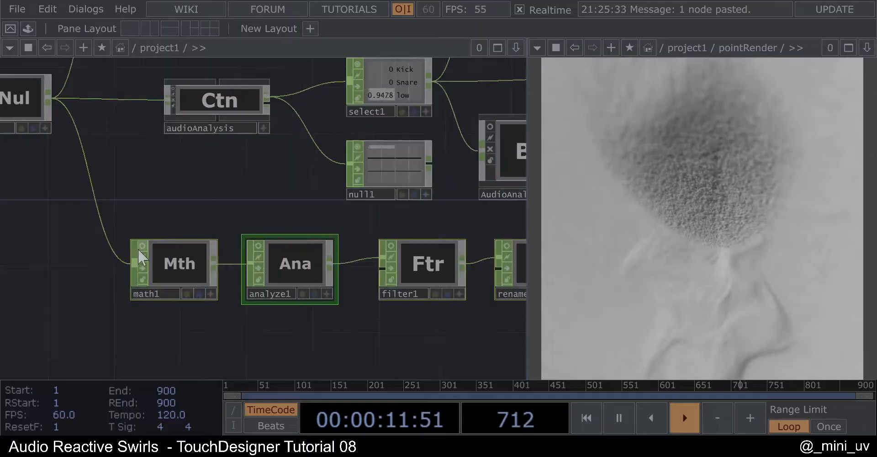
left_click_drag(137, 201, 39, 166)
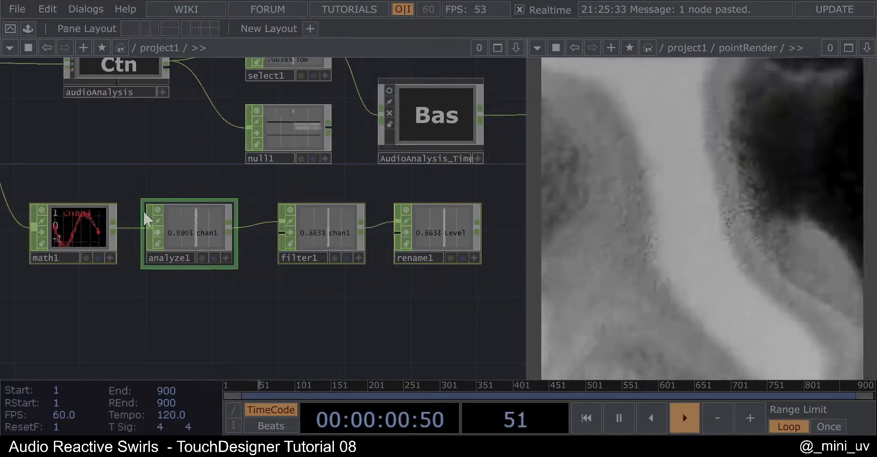
left_click_drag(130, 180, 197, 209)
- Check the function parameter of analyze1 and the smoothing parameters of filter1
scroll(165, 244, "up", 2)
left_click(180, 248)
scroll(185, 249, "down", 2)
scroll(180, 249, "down", 1)
left_click_drag(169, 199, 94, 196)
scroll(188, 247, "up", 3)
left_click(188, 247)
key("p")
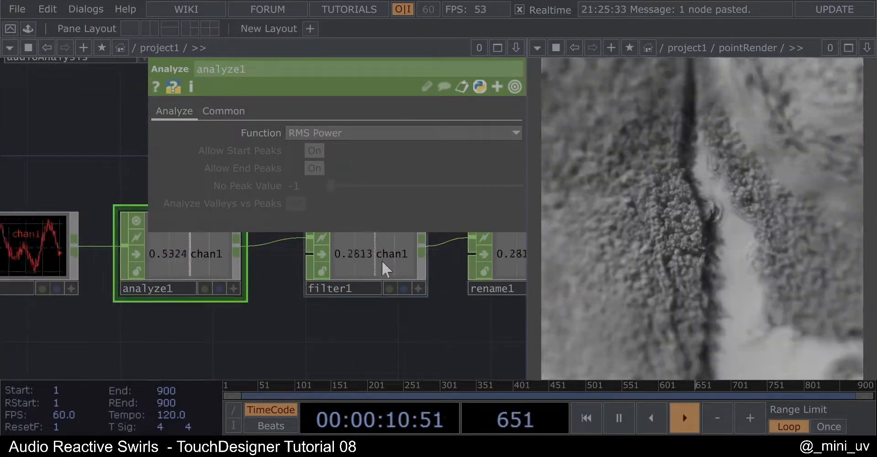
left_click(382, 259)
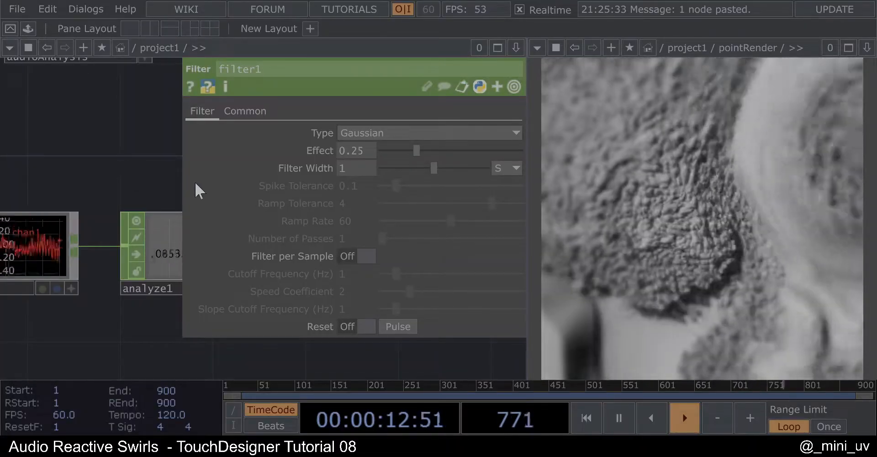
key("p")
- Follow the level chain to the output of rename1, then return to the select1 branches
left_click_drag(138, 164, 18, 181)
scroll(41, 201, "down", 4)
scroll(219, 226, "up", 2)
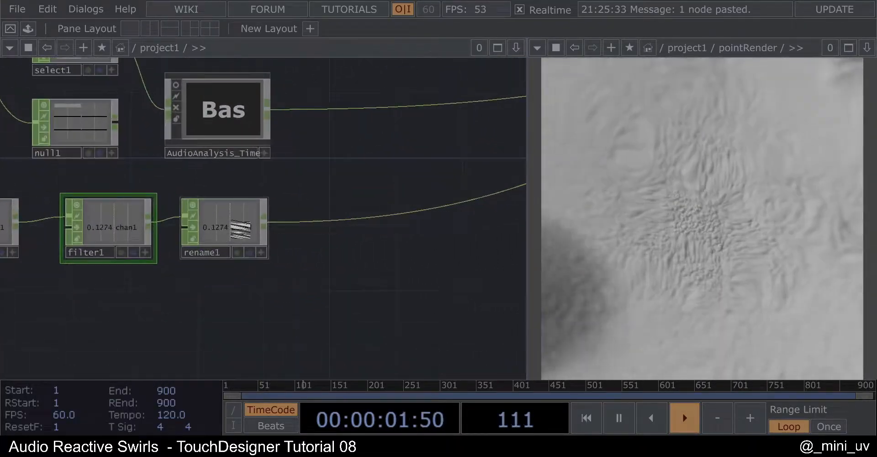
scroll(240, 228, "up", 2)
left_click_drag(376, 151, 263, 188)
scroll(263, 188, "down", 2)
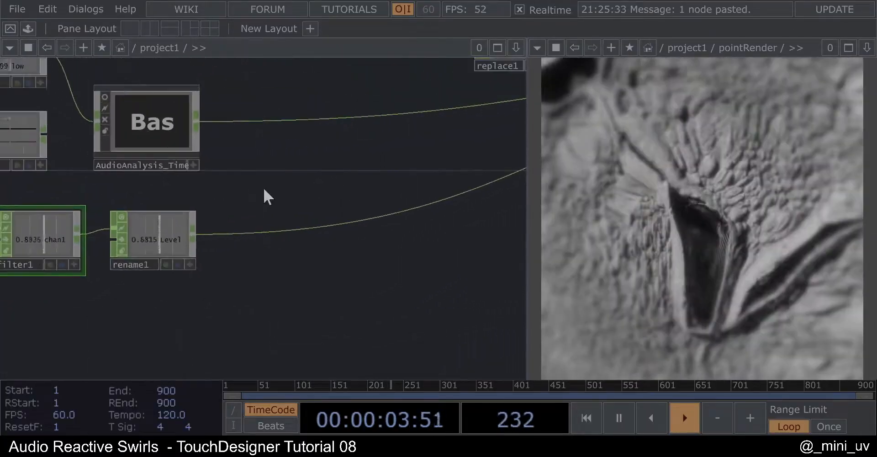
left_click_drag(223, 169, 322, 192)
left_click_drag(385, 218, 430, 268)
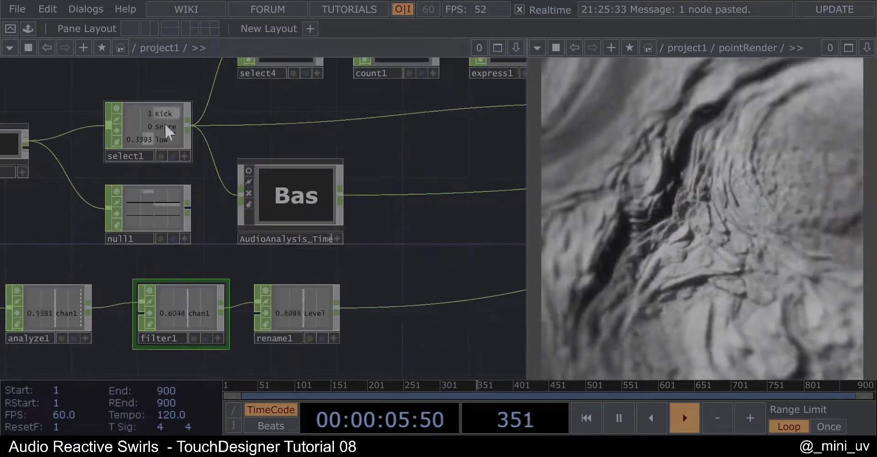
- Turn on the viewer of AudioAnalysis_Time to display its kick and snare count channels
left_click(297, 191)
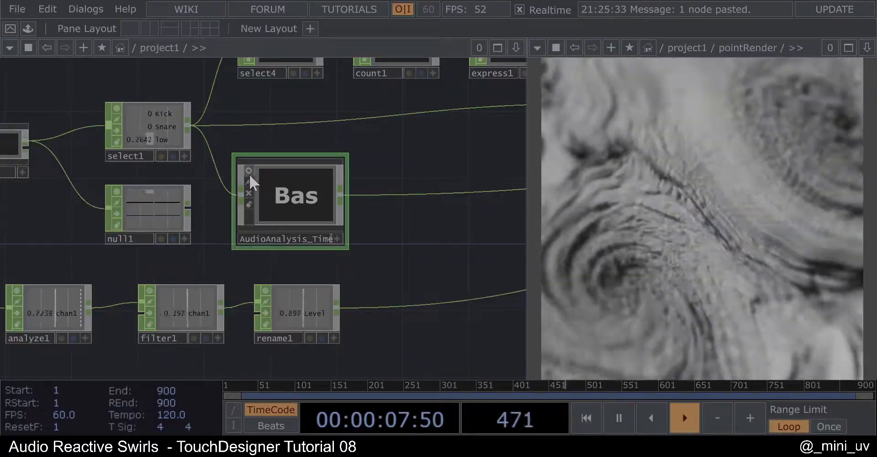
scroll(338, 202, "up", 3)
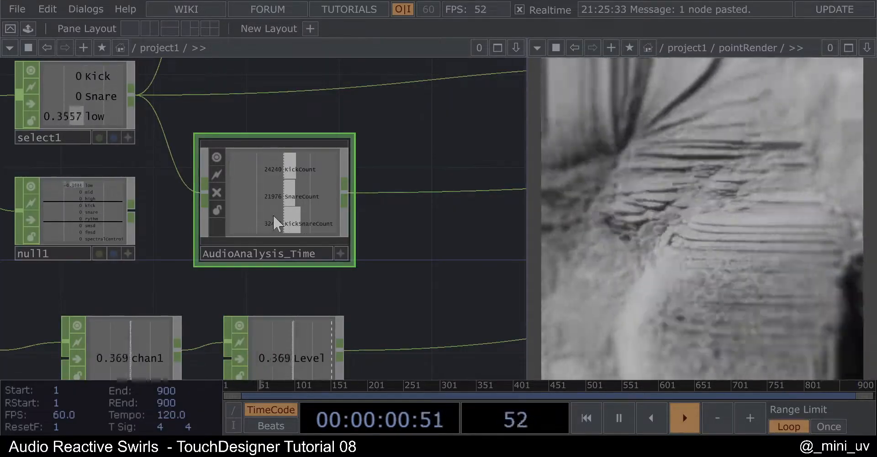
scroll(279, 231, "up", 4)
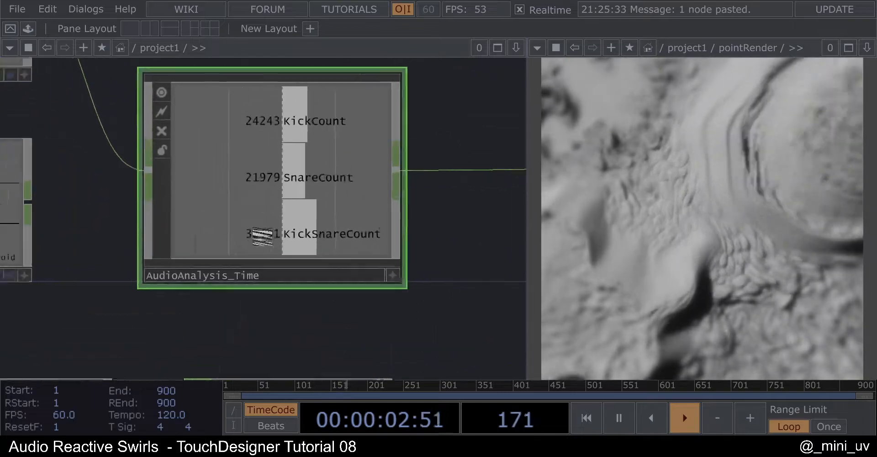
scroll(214, 243, "down", 5)
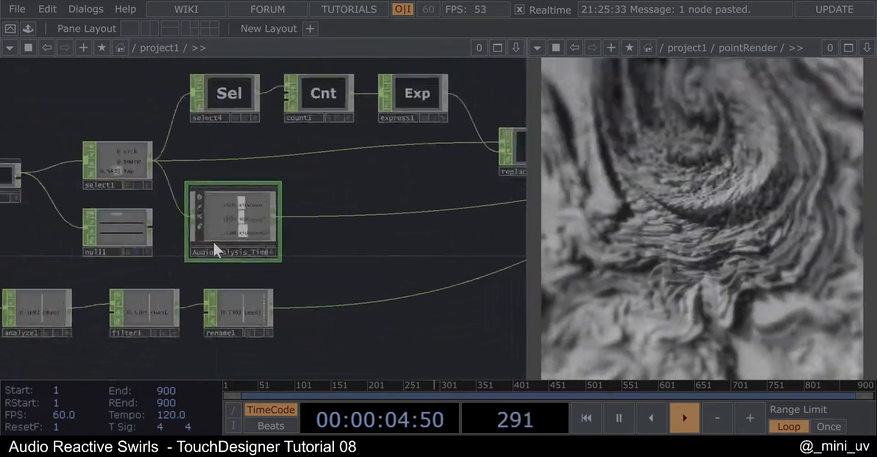
- Turn on the viewer of the audio null after merge1 and inspect its merged channels and outgoing references
left_click_drag(350, 243, 213, 243)
left_click_drag(402, 249, 251, 249)
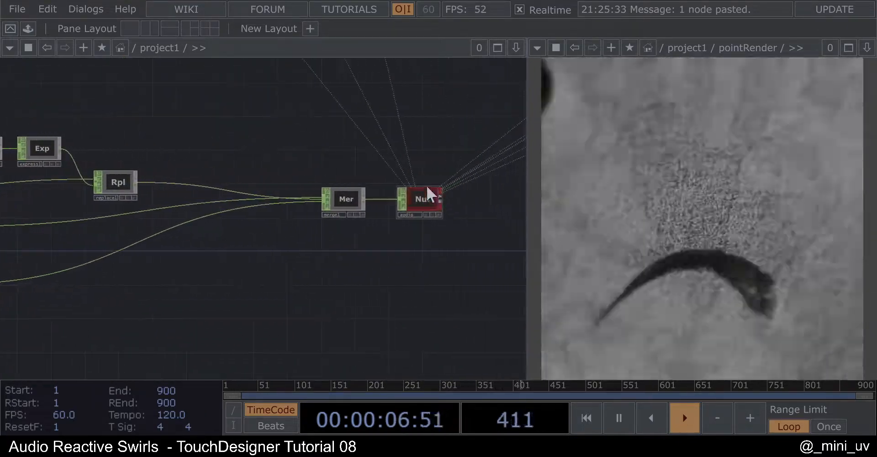
scroll(429, 186, "up", 5)
left_click(366, 196)
left_click_drag(493, 233, 430, 221)
scroll(359, 207, "up", 4)
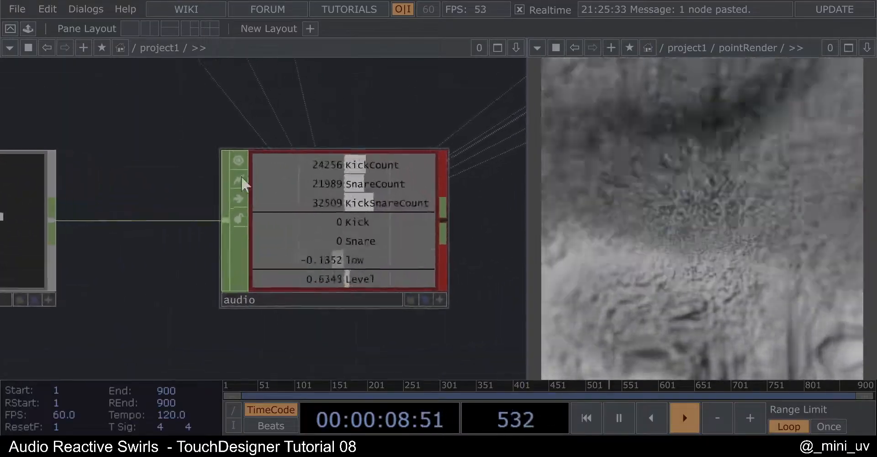
scroll(253, 242, "down", 2)
scroll(254, 247, "down", 10)
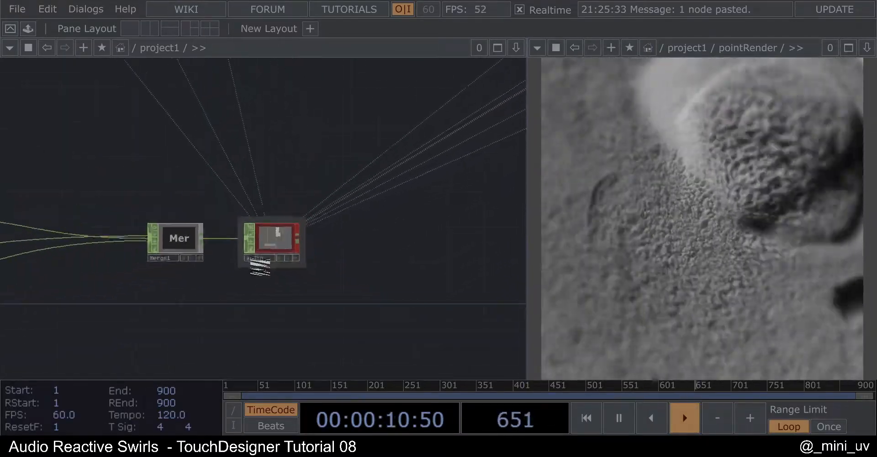
left_click_drag(297, 190, 222, 206)
scroll(277, 180, "down", 2)
scroll(185, 261, "up", 10)
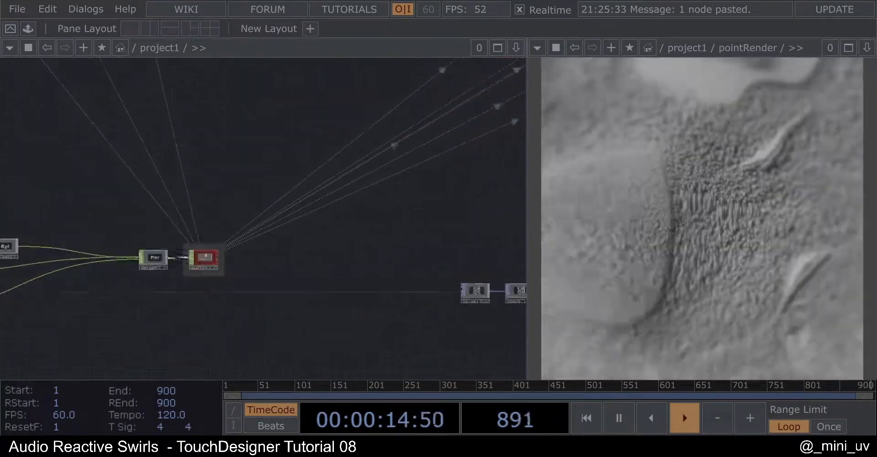
scroll(296, 233, "down", 5)
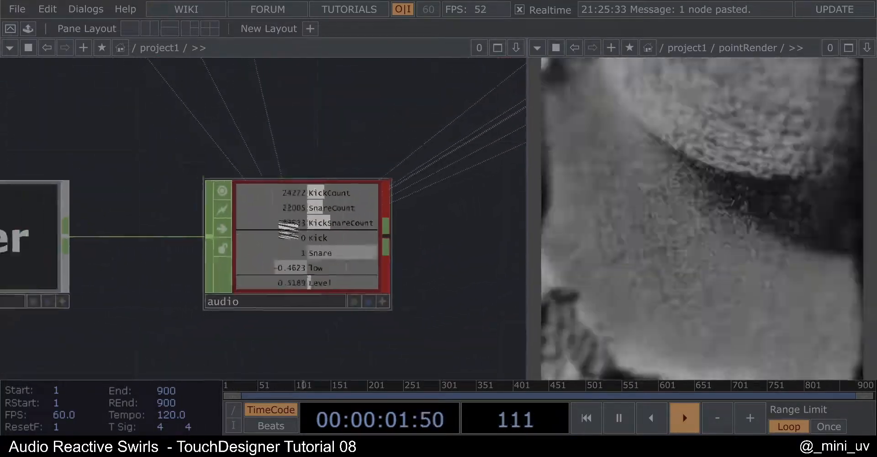
- Add a Noise TOP below the audio null
left_click_drag(297, 325, 309, 272)
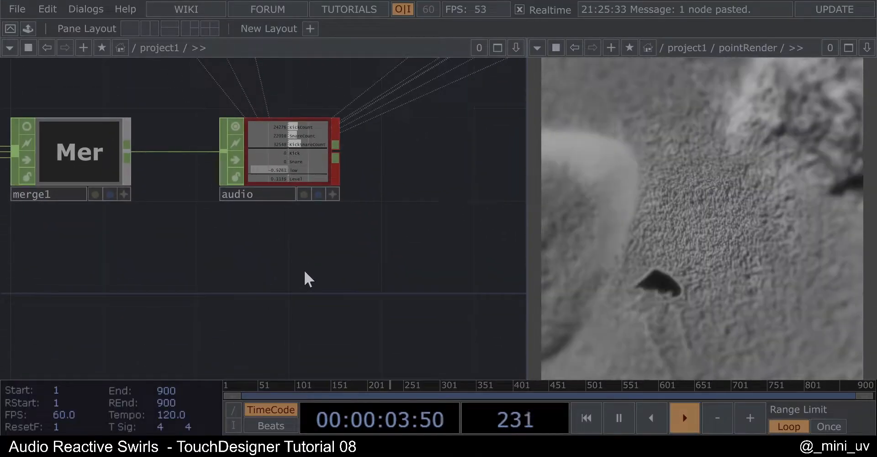
key("Tab")
type("n")
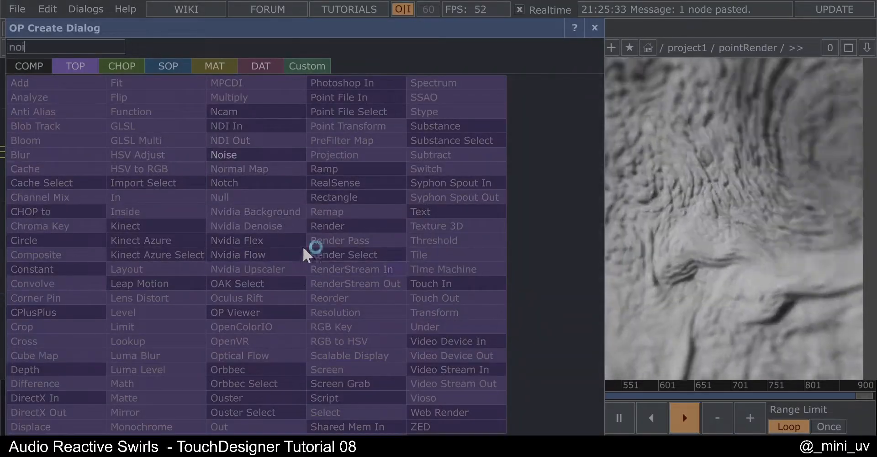
left_click(236, 153)
left_click(288, 308)
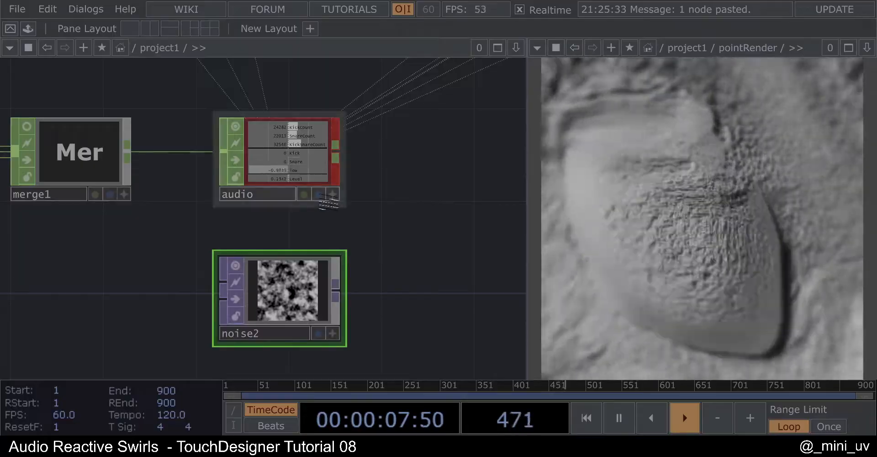
- Reference the audio null's KickSnareCount channel in the Translate Z parameter of noise2
left_click(331, 194)
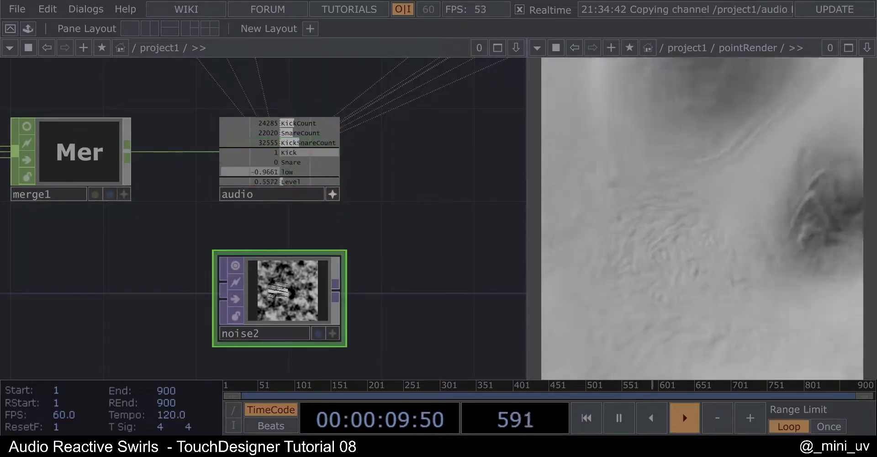
key("p")
left_click_drag(205, 103, 499, 170)
left_click(500, 164)
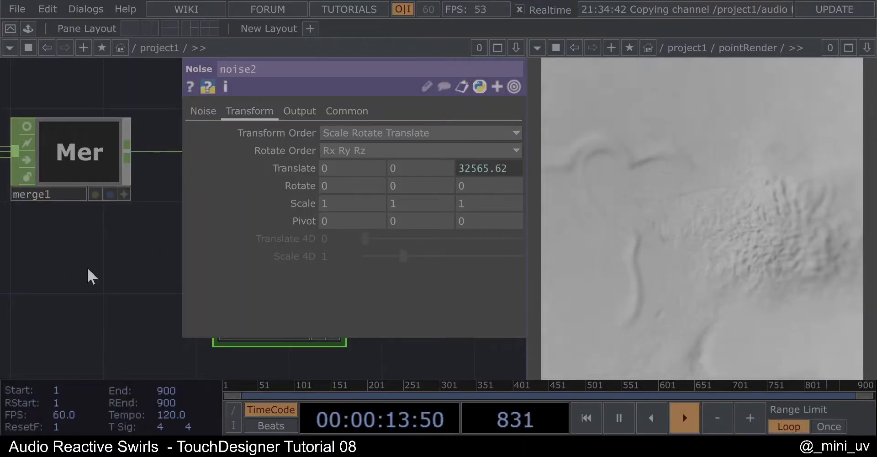
key("p")
- Change the Translate Z expression of noise2 to op('audio')['KickSnareCount']*0.2
scroll(288, 318, "up", 3)
scroll(289, 318, "up", 1)
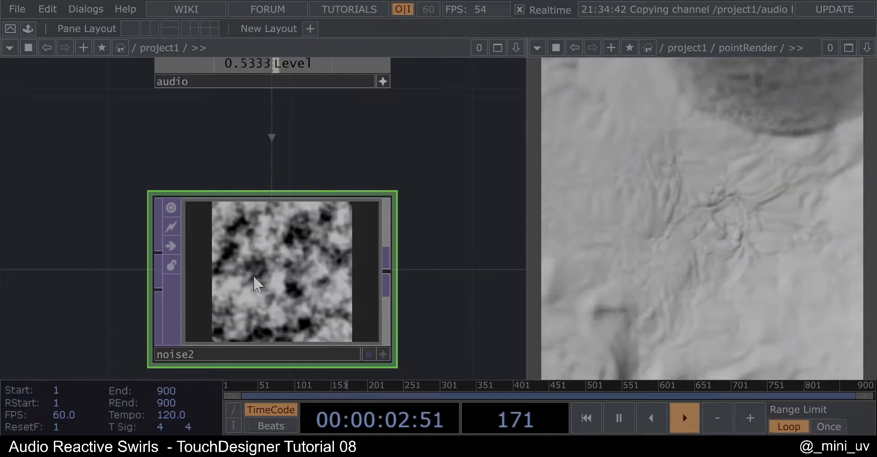
scroll(347, 270, "down", 2)
left_click_drag(323, 248, 214, 250)
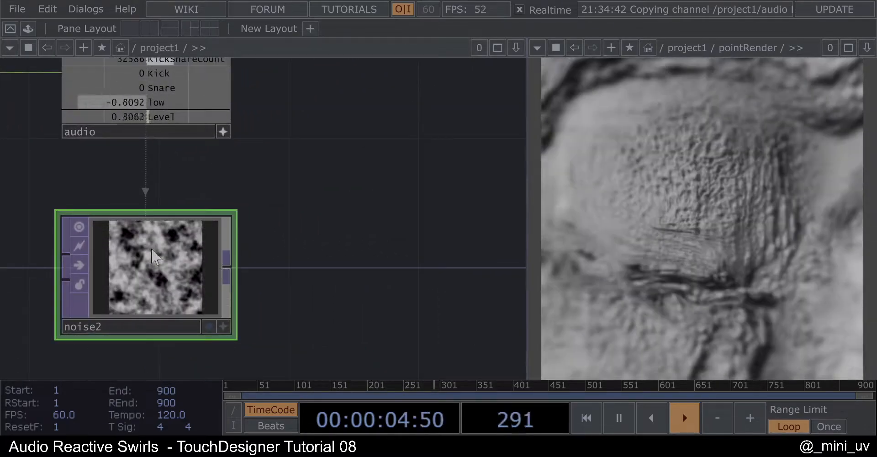
key("p")
left_click(489, 168)
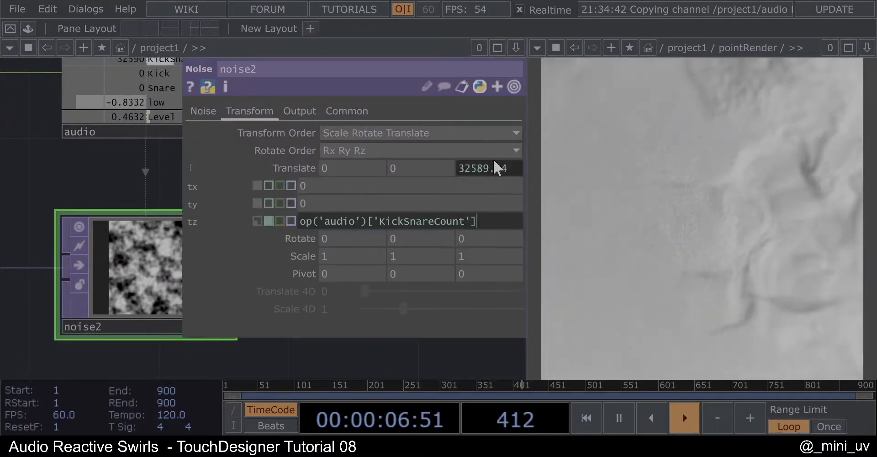
type("*0.2")
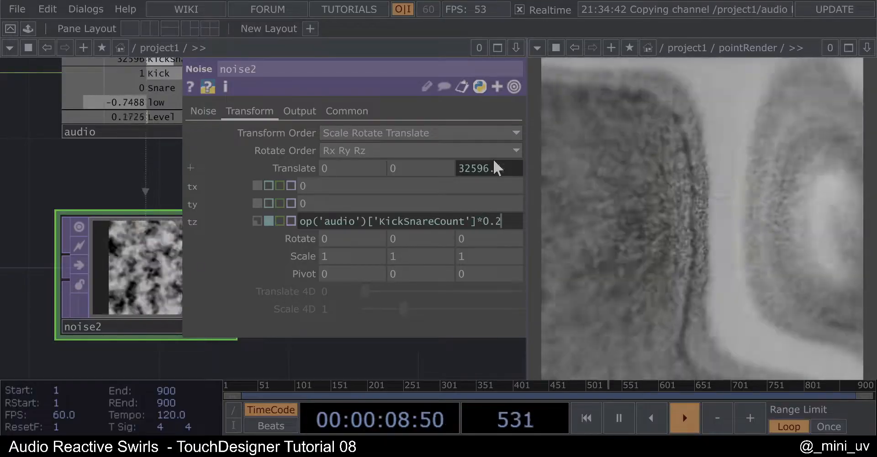
key("Return")
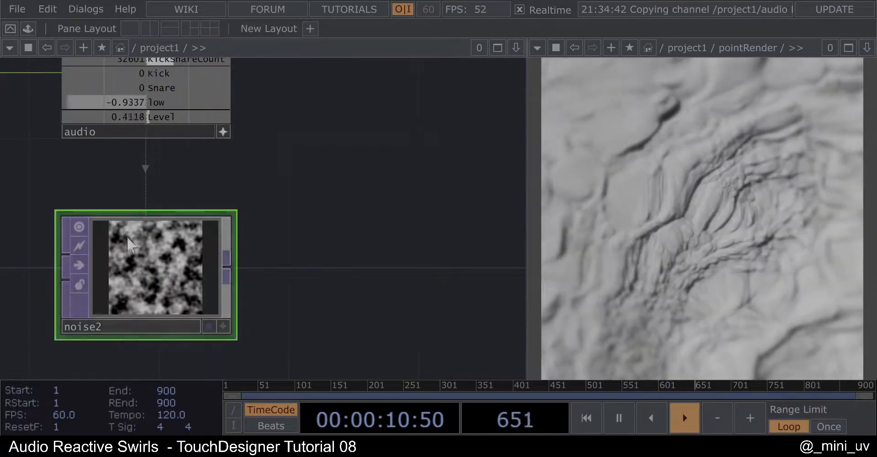
- Check the motion of the noise2 pattern up close and delete the node
scroll(98, 279, "up", 4)
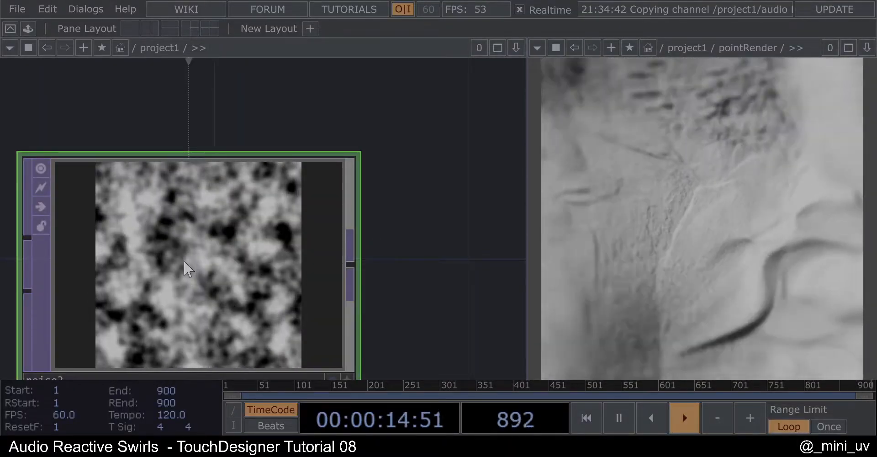
scroll(188, 268, "down", 5)
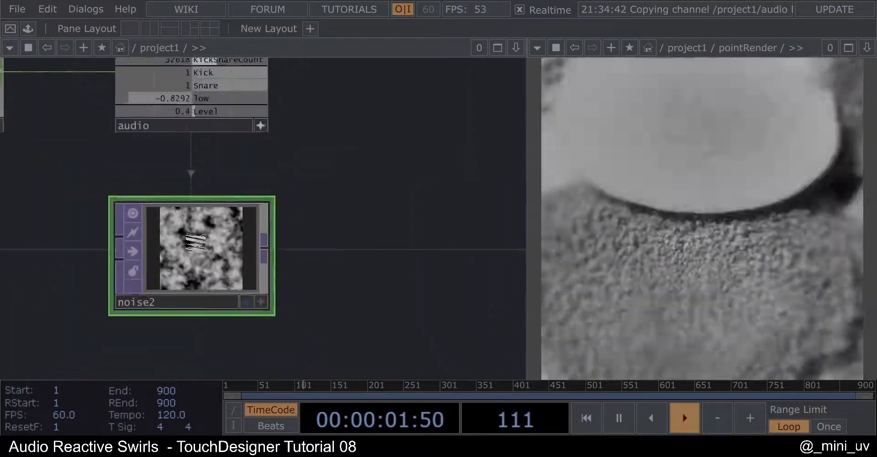
key("Delete")
- Enter the pointRender container and look over its render, luma blur and bloom chain
scroll(205, 247, "down", 5)
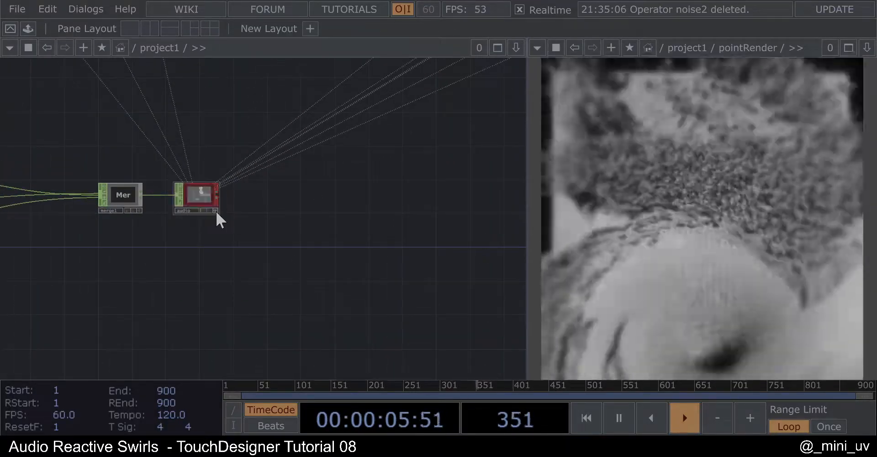
scroll(215, 210, "down", 5)
left_click_drag(476, 181, 382, 203)
left_click_drag(506, 74, 388, 139)
scroll(347, 129, "up", 10)
scroll(196, 179, "up", 6)
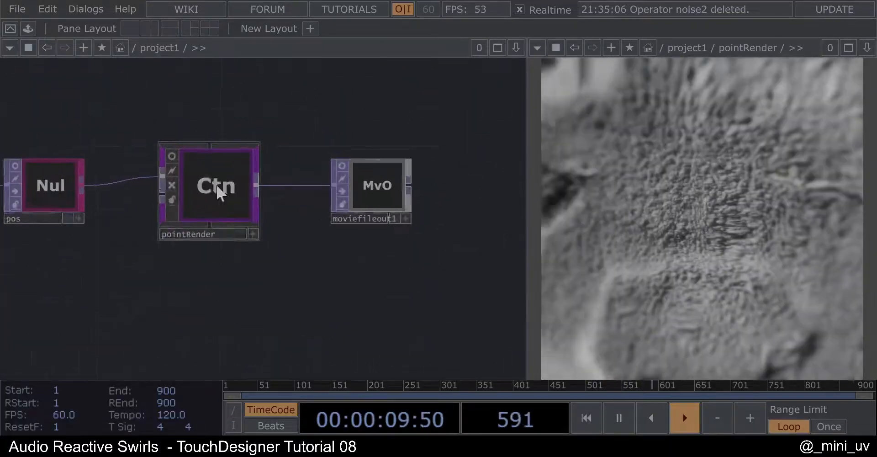
scroll(371, 208, "up", 3)
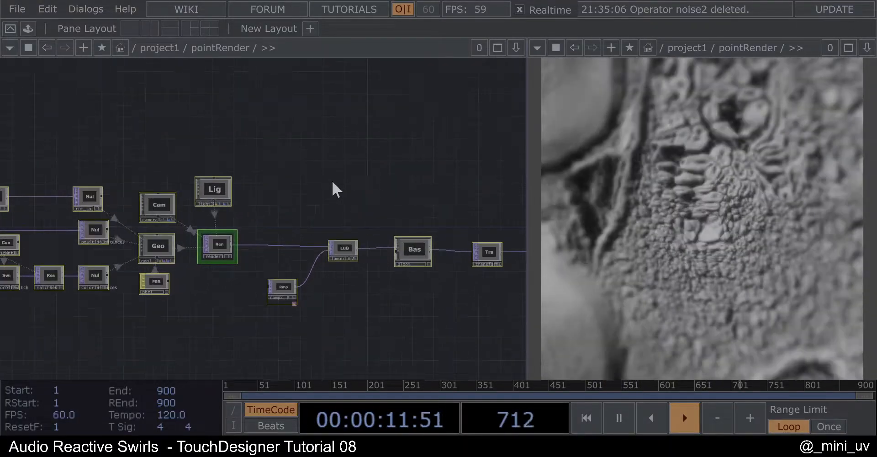
scroll(317, 190, "up", 3)
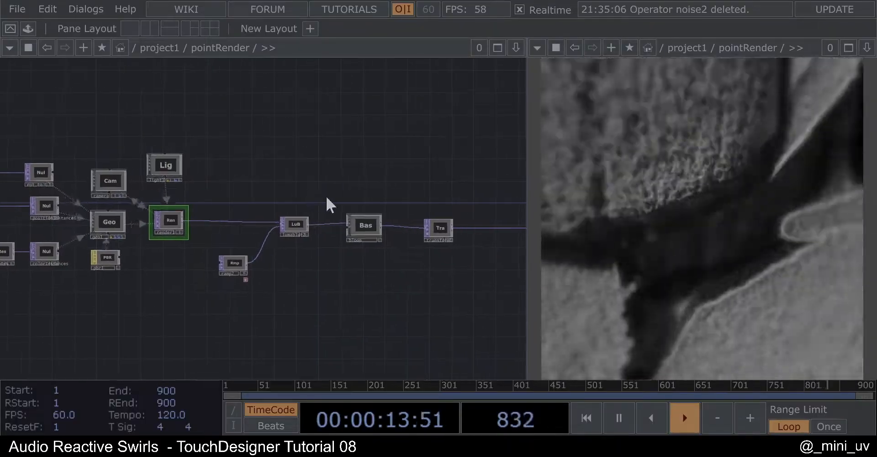
scroll(292, 275, "up", 3)
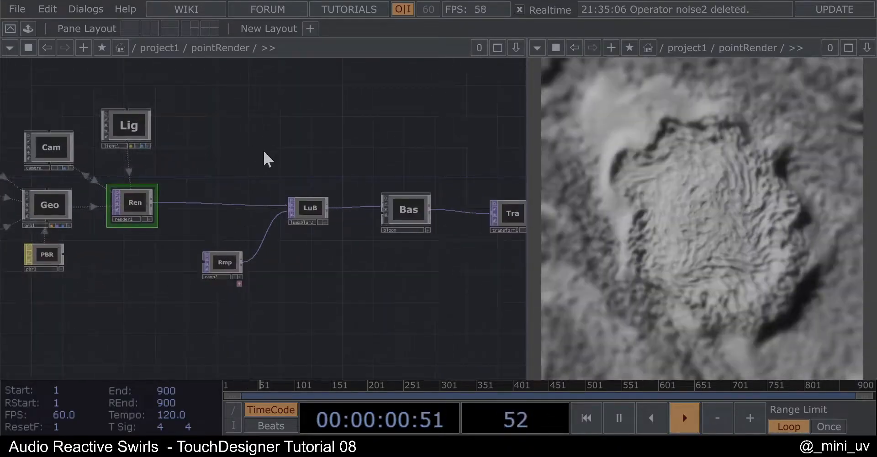
- Open light1's view in a separate window, orbit it around the instanced surface to change the light angle, and close it
right_click(133, 121)
left_click(156, 108)
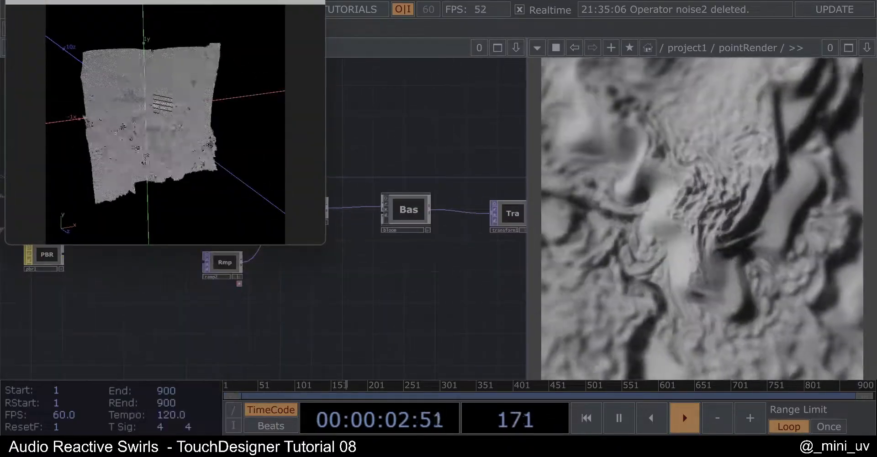
left_click_drag(151, 107, 191, 118)
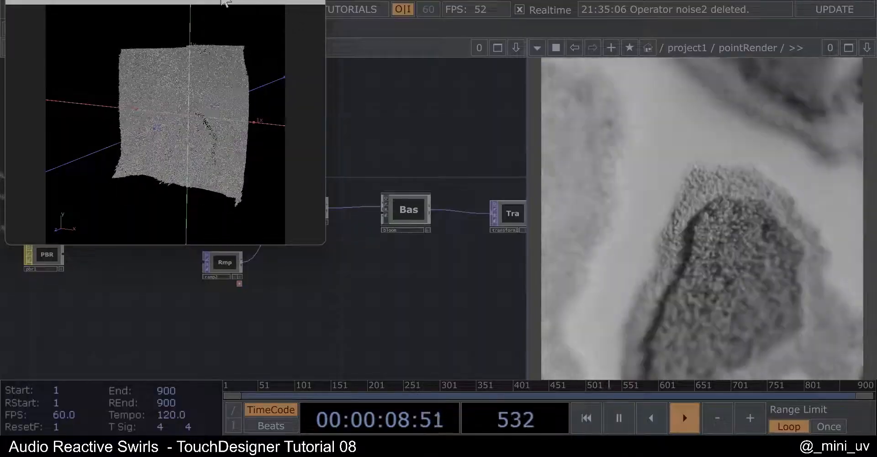
left_click(315, 1)
- Set the White Filter Width of lumablur2 to 20
scroll(334, 179, "up", 5)
key("p")
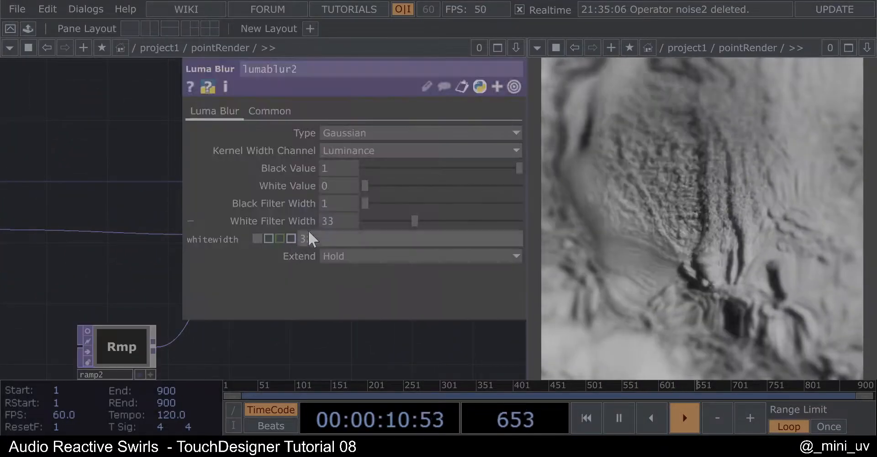
mouse_move(382, 219)
left_mouse_down()
mouse_move(394, 220)
mouse_move(368, 220)
mouse_move(390, 218)
left_mouse_up()
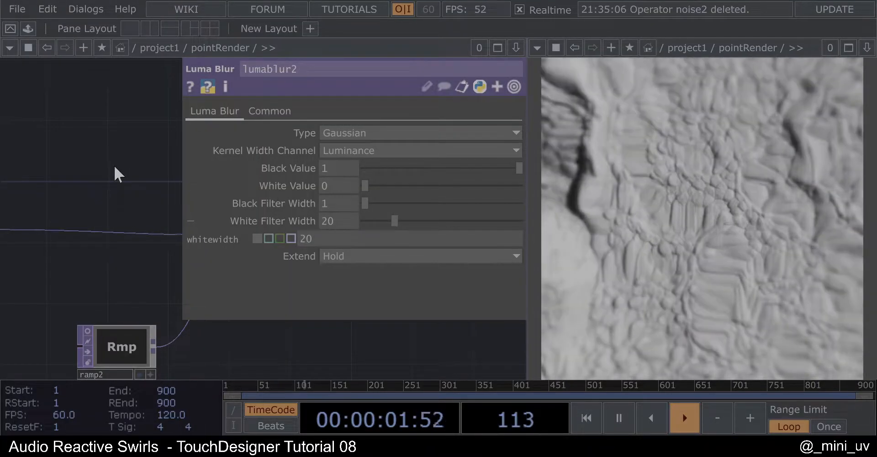
key("p")
- Colour the noise3 node feeding the rot_to null red to mark it
scroll(441, 224, "down", 5)
left_click_drag(129, 270, 281, 268)
left_click_drag(153, 120, 238, 113)
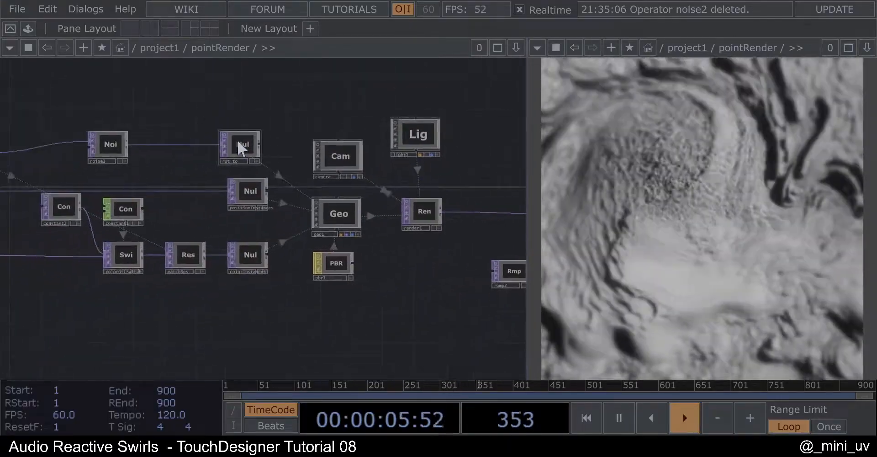
left_click(238, 141)
left_click(105, 154)
key("c")
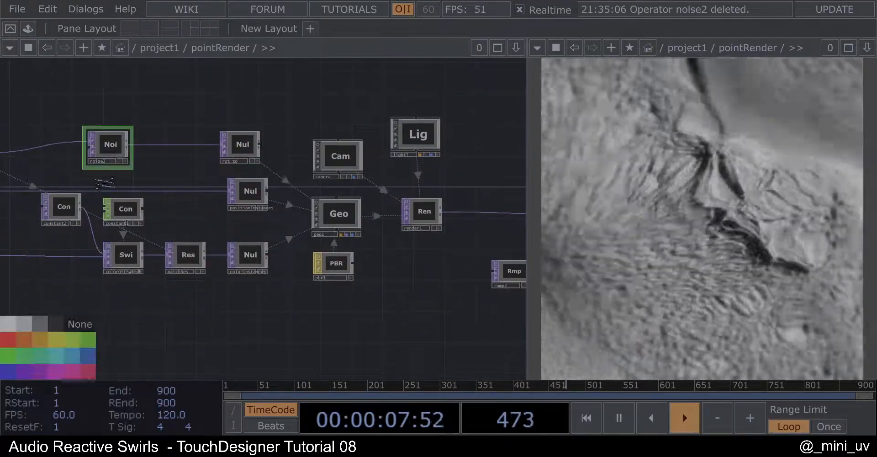
left_click(14, 339)
scroll(115, 149, "up", 2)
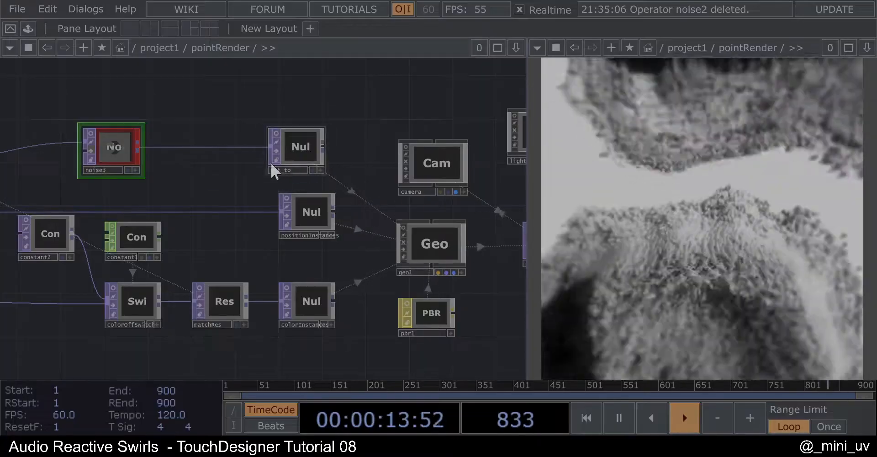
- Open the viewer window of light1 and bring it in front of the network
scroll(196, 181, "down", 4)
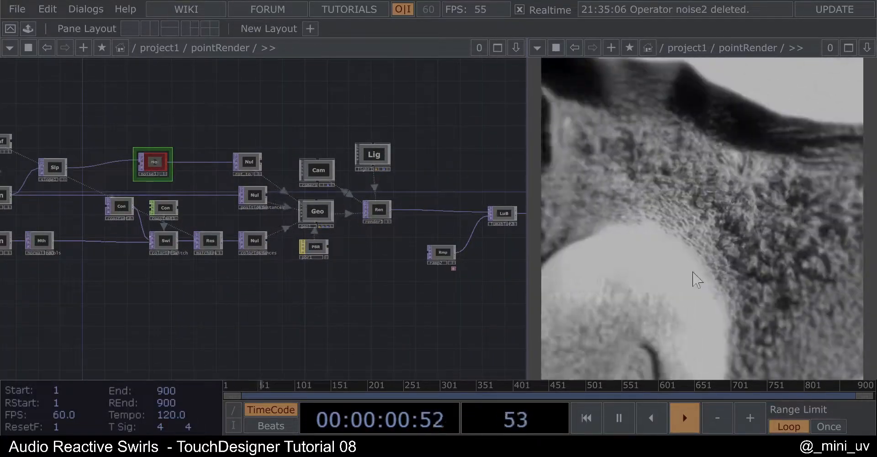
right_click(373, 151)
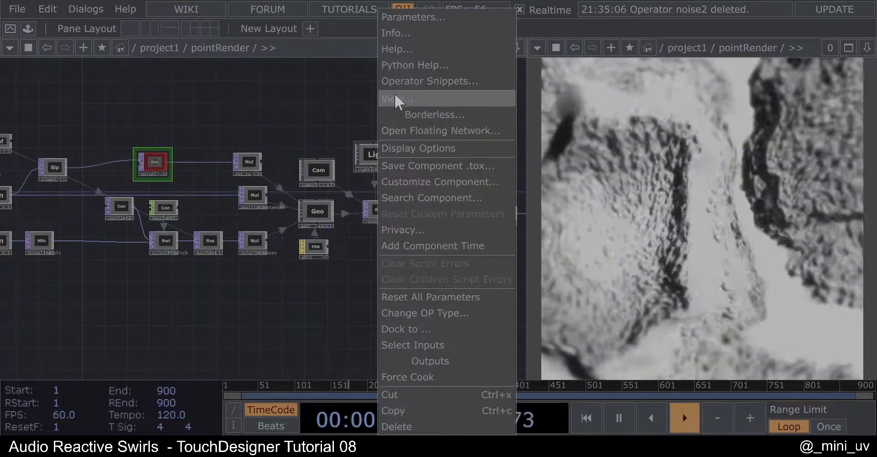
left_click(395, 96)
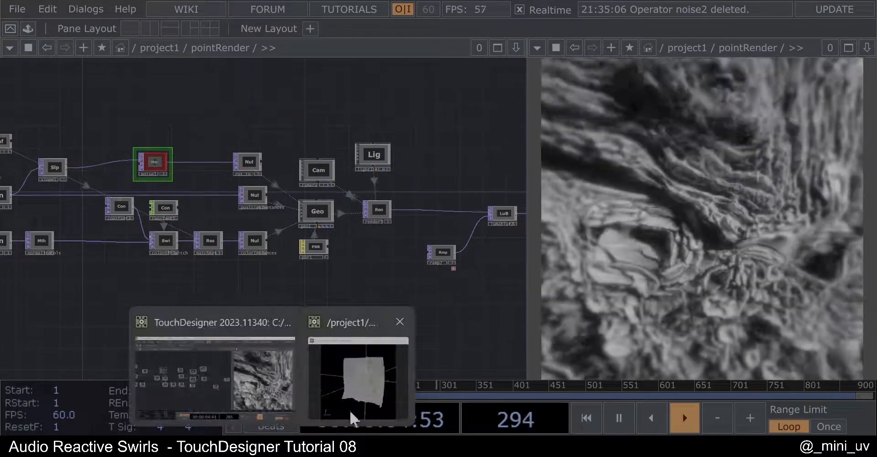
left_click(349, 417)
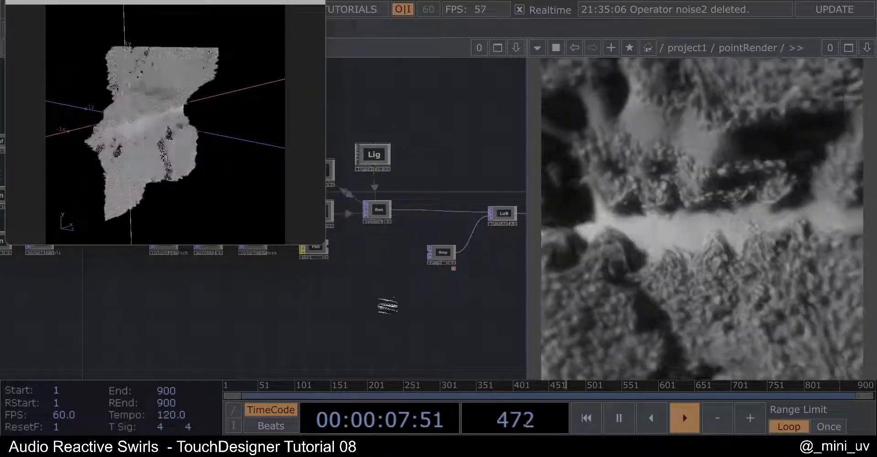
- Set pbr1's Metallic to 0.352 and Roughness to 0.267, and close the light viewer and the material's parameters
left_click_drag(321, 262, 350, 302)
scroll(350, 300, "up", 3)
left_click(344, 280)
key("p")
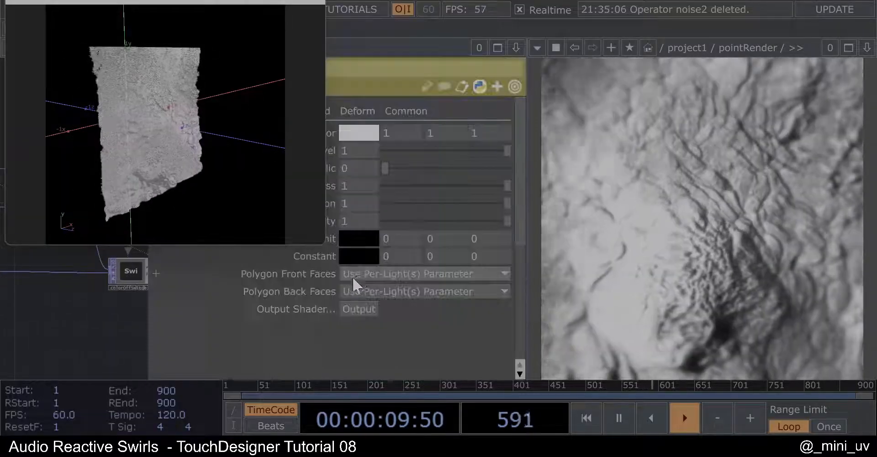
left_click_drag(409, 168, 430, 167)
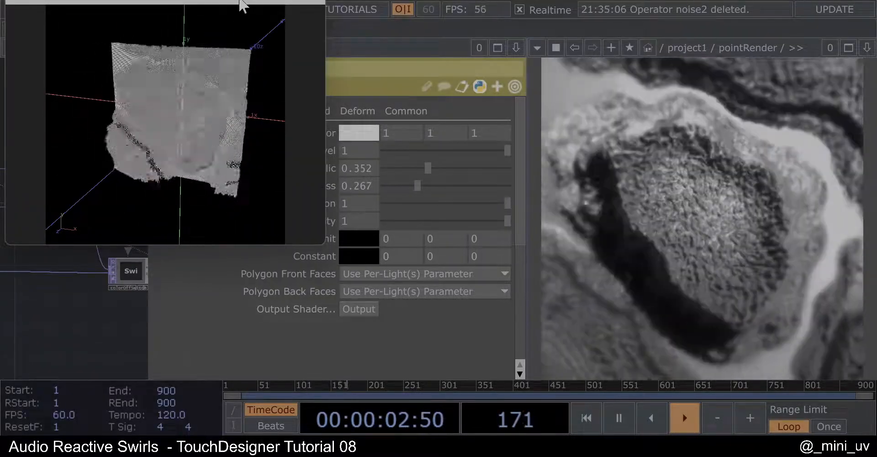
left_click(314, 2)
key("p")
- Move the noise3 node and the rot_to null upward to tidy the rotation branch of pointRender
left_click_drag(113, 115, 226, 145)
left_click_drag(229, 190, 219, 159)
left_click_drag(360, 190, 360, 182)
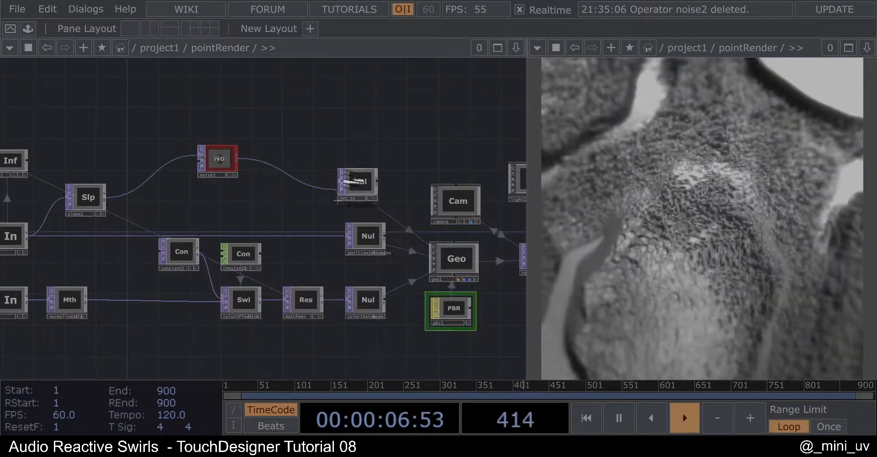
scroll(212, 188, "down", 6)
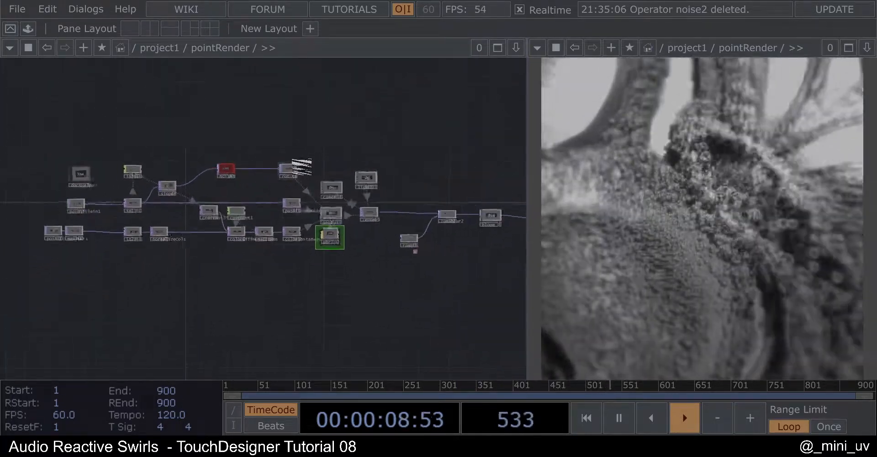
- Leave the pointRender container and look over the operator groups of the project1 network
scroll(441, 204, "down", 6)
key("u")
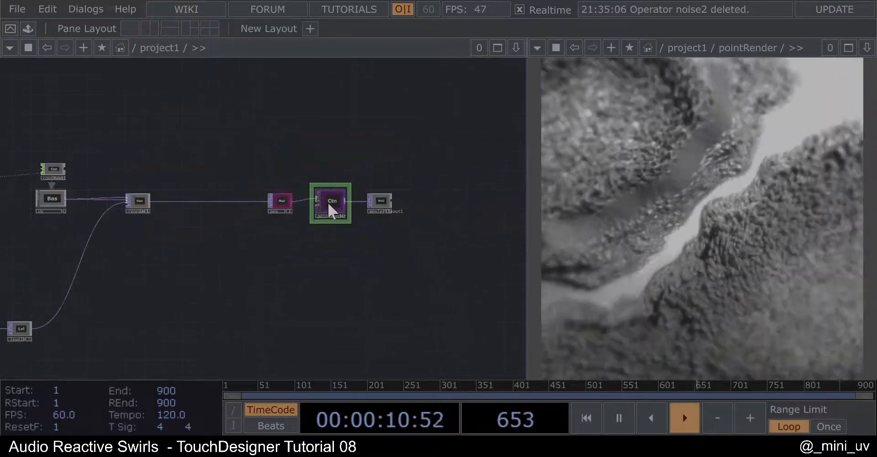
scroll(206, 243, "up", 4)
left_click_drag(178, 275, 222, 213)
scroll(126, 298, "up", 5)
scroll(147, 267, "down", 3)
scroll(160, 264, "up", 5)
scroll(162, 261, "down", 6)
left_click_drag(137, 239, 1, 258)
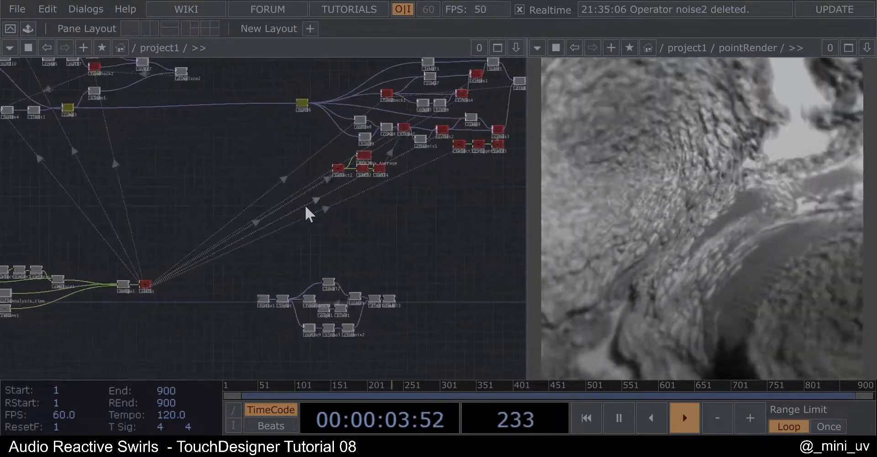
- Examine the parallel feedback, slope and cross branches and the audio channels that drive them
left_click_drag(413, 134, 344, 180)
scroll(403, 120, "up", 5)
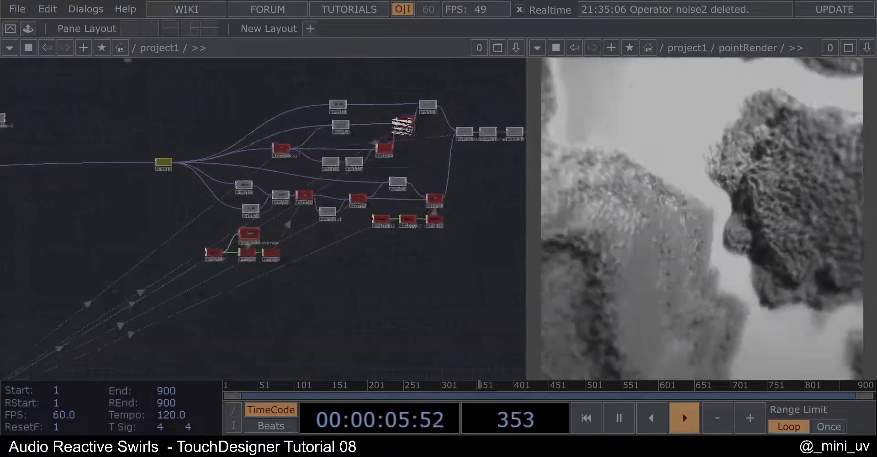
scroll(222, 215, "up", 1)
scroll(224, 212, "up", 1)
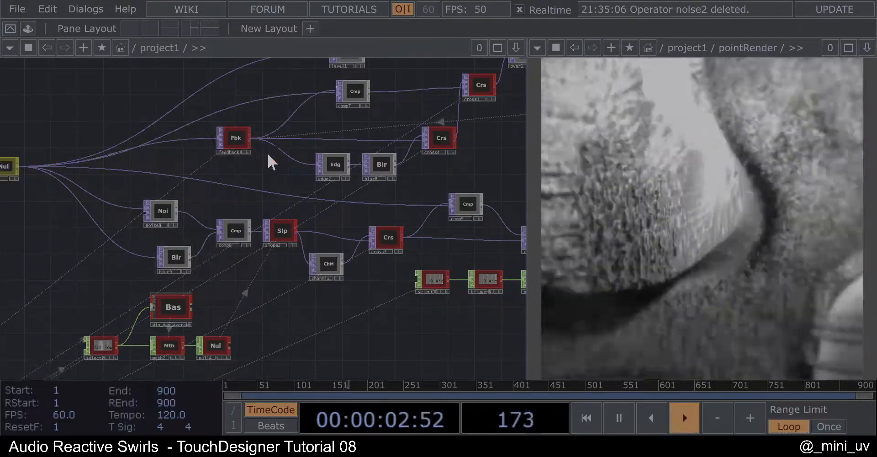
scroll(141, 201, "down", 3)
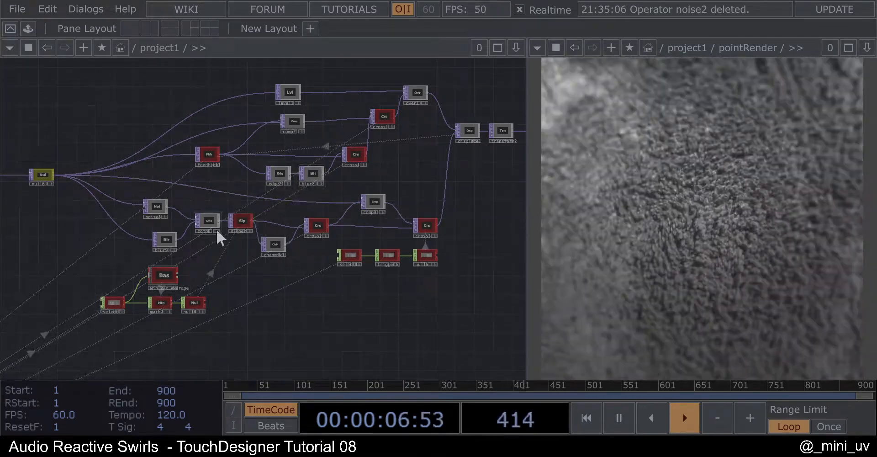
- Examine the audio section with the audio device output, the audioAnalysis container and its selected channels
scroll(222, 237, "down", 3)
left_click_drag(186, 235, 274, 214)
scroll(274, 214, "down", 3)
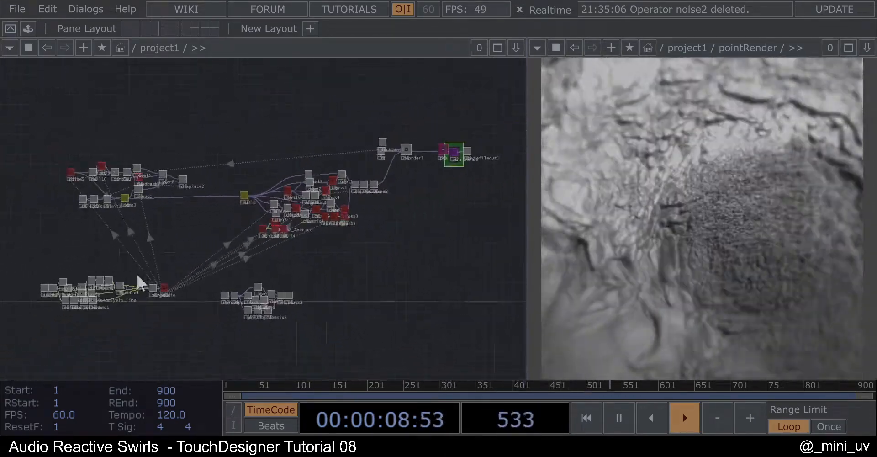
scroll(52, 278, "up", 4)
scroll(67, 296, "up", 5)
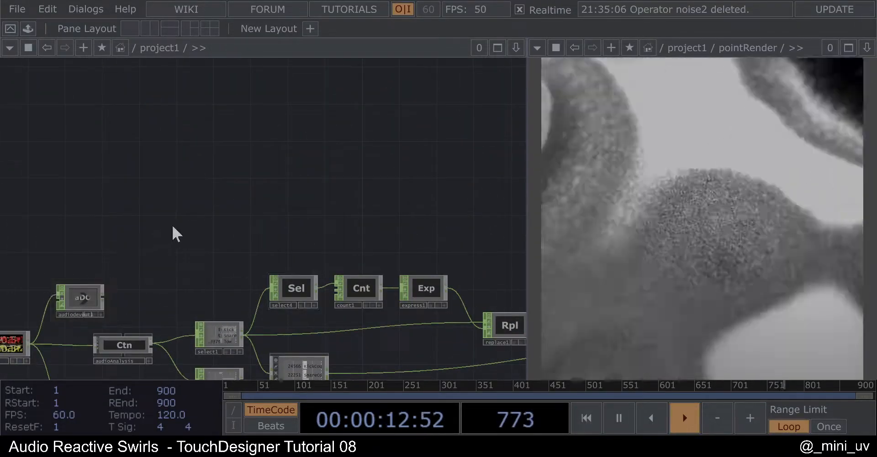
left_click_drag(188, 217, 225, 181)
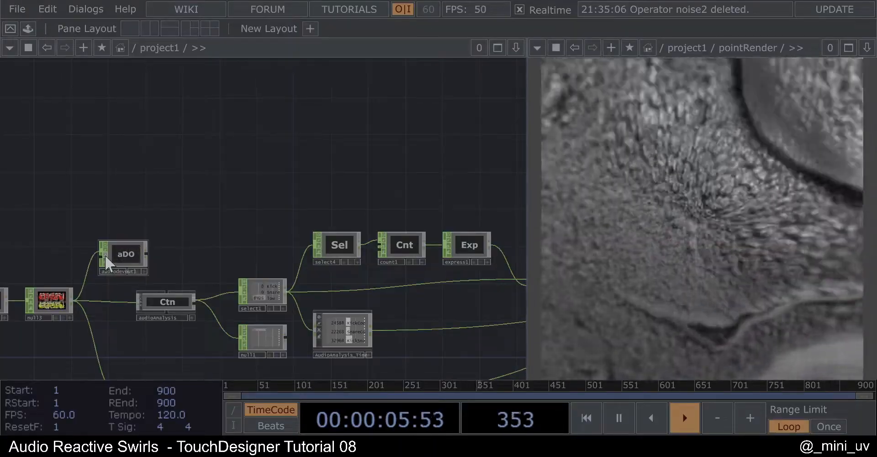
- Enter the pointRender container and open light1's view in a separate window
scroll(105, 255, "down", 10)
left_click_drag(437, 225, 337, 258)
scroll(446, 152, "up", 8)
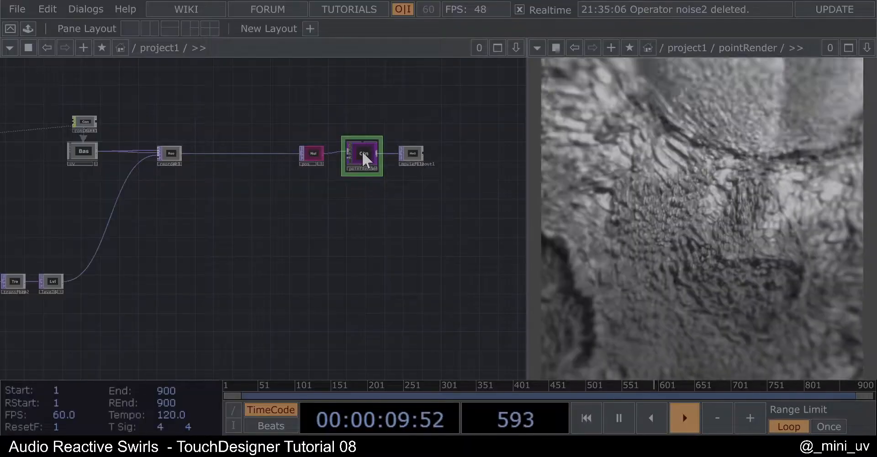
double_click(362, 152)
scroll(288, 207, "up", 5)
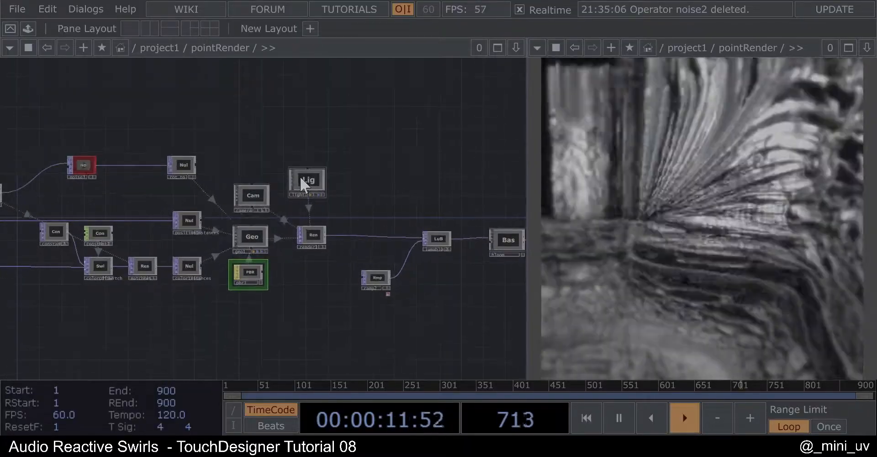
right_click(301, 177)
left_click(333, 97)
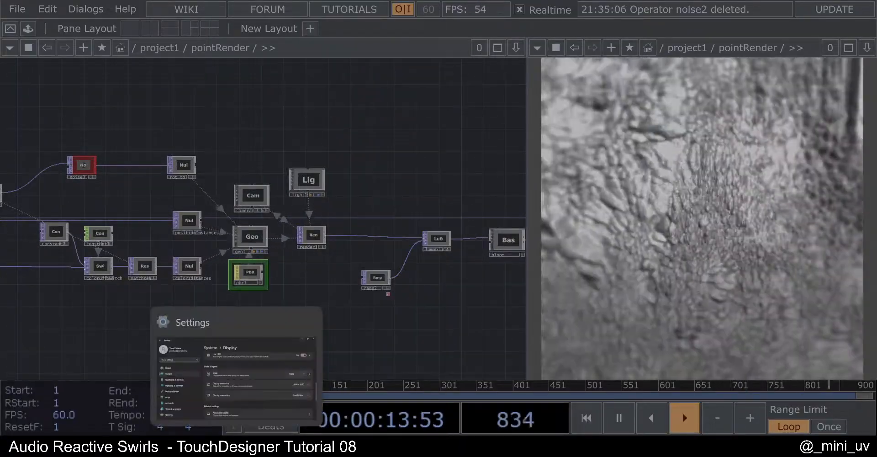